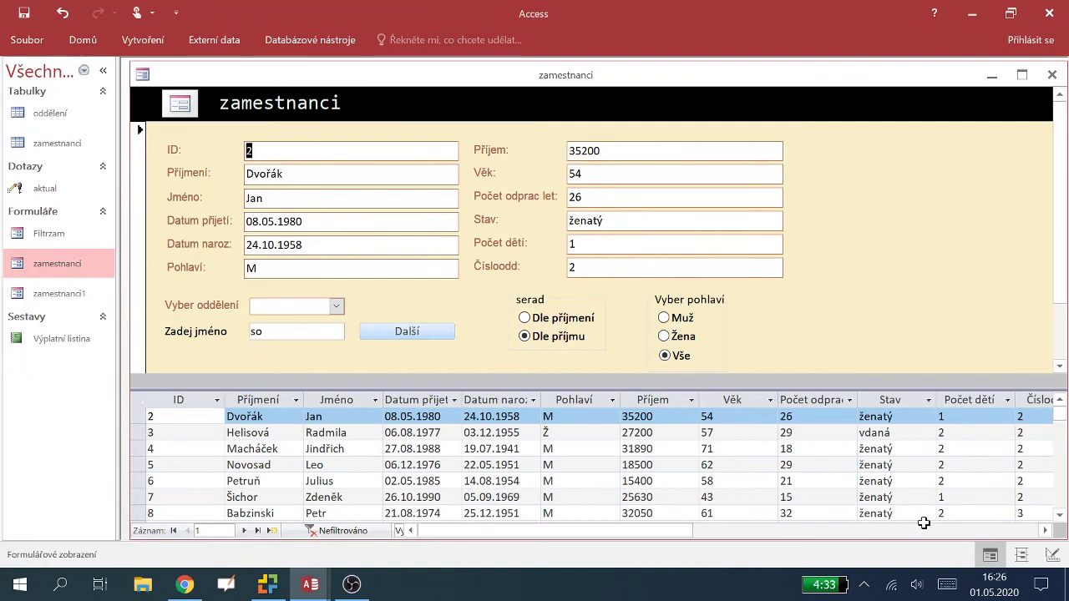
Examine the datasheet's last columns and the department choices offered by the Vyber oddělení combo box
drag(668, 535, 713, 543)
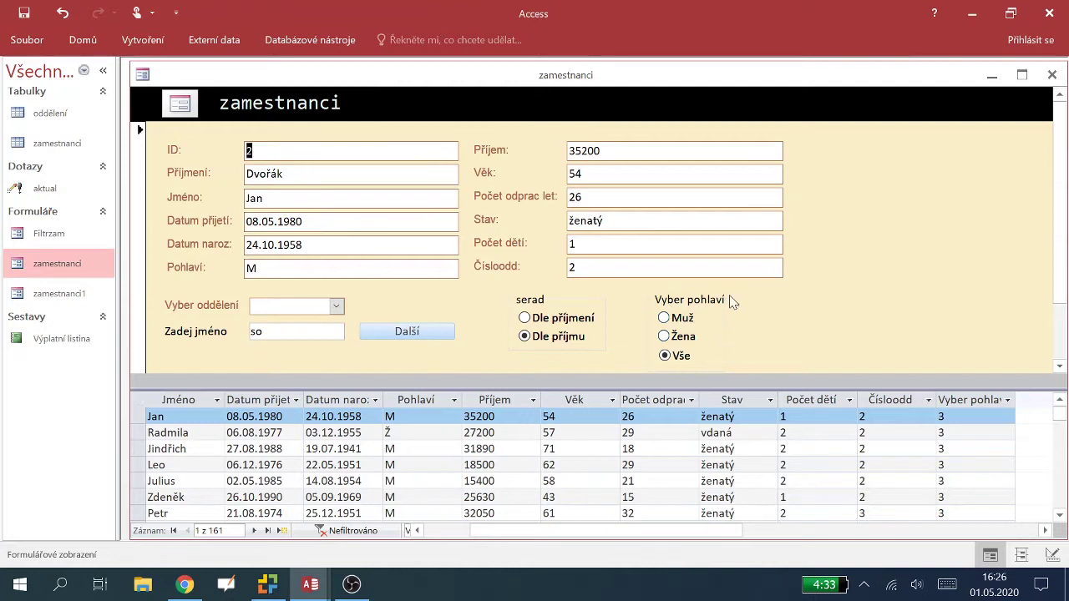
click(337, 307)
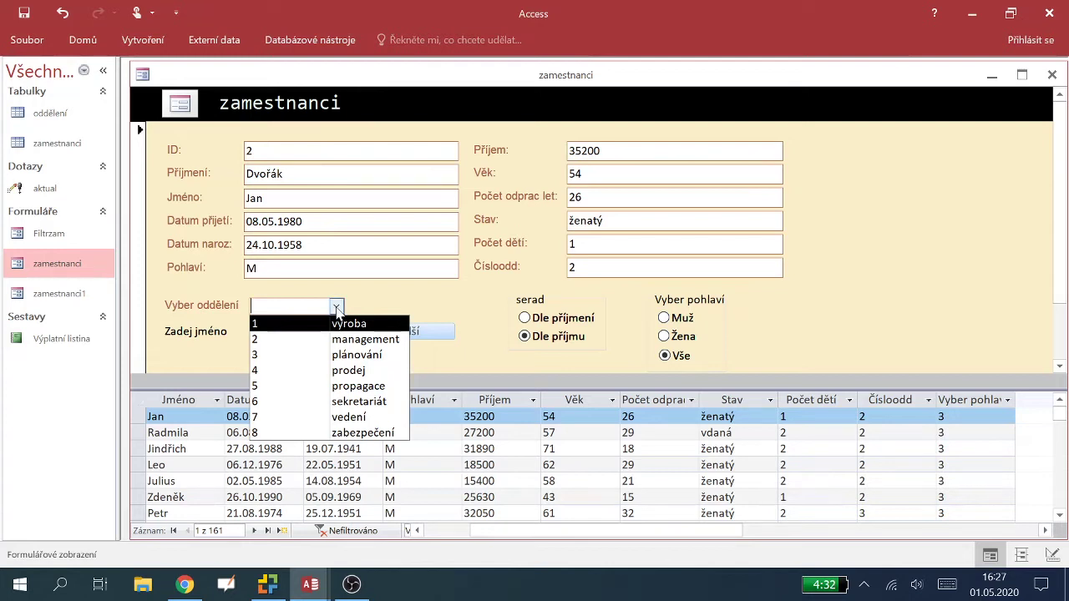
click(400, 307)
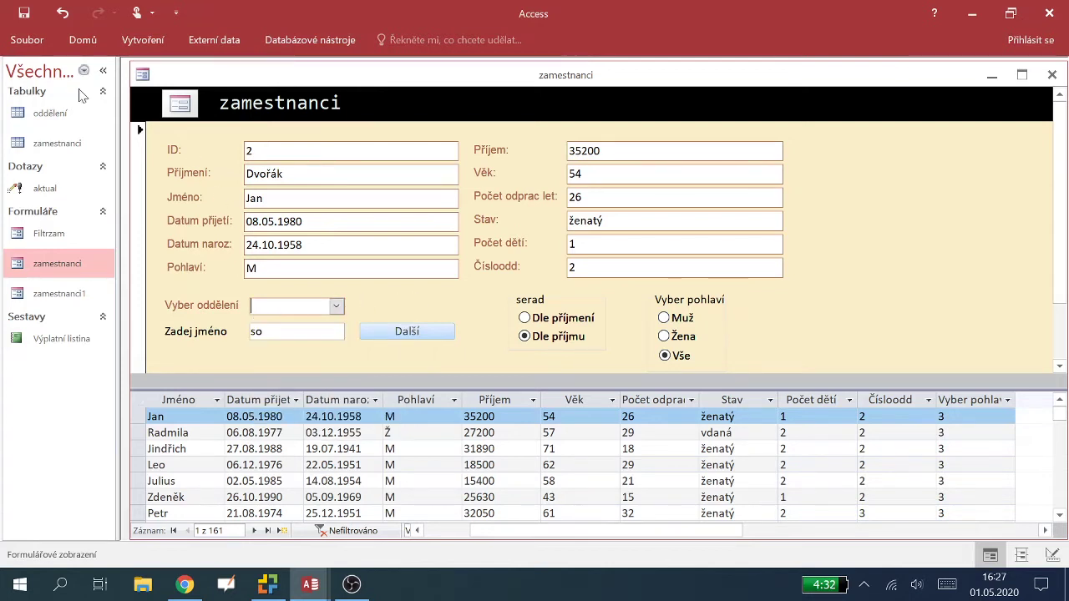
Switch the zamestnanci form to Design view
click(84, 40)
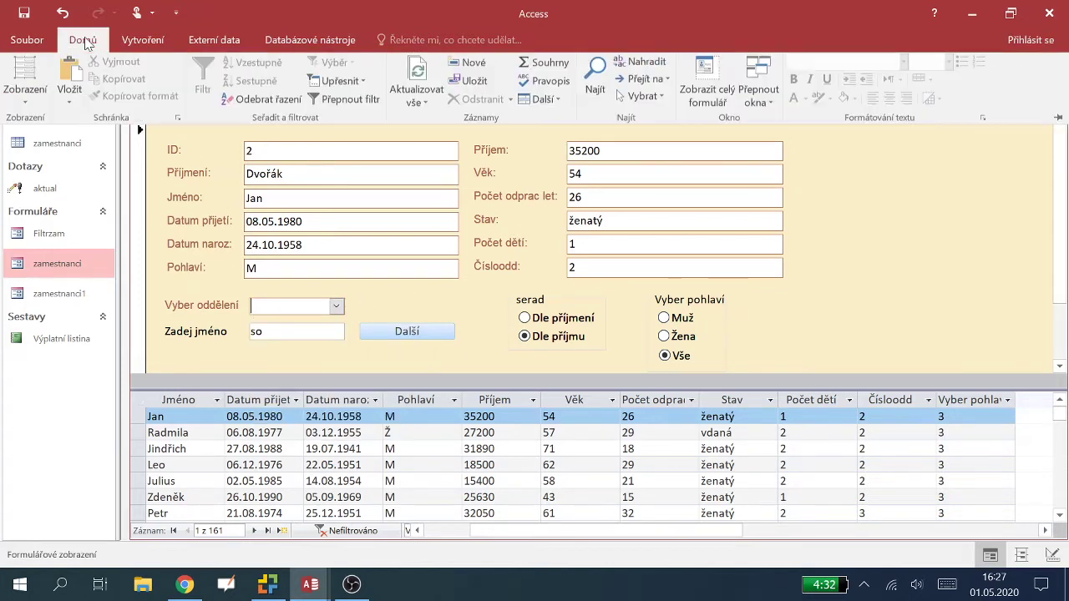
click(26, 104)
click(41, 198)
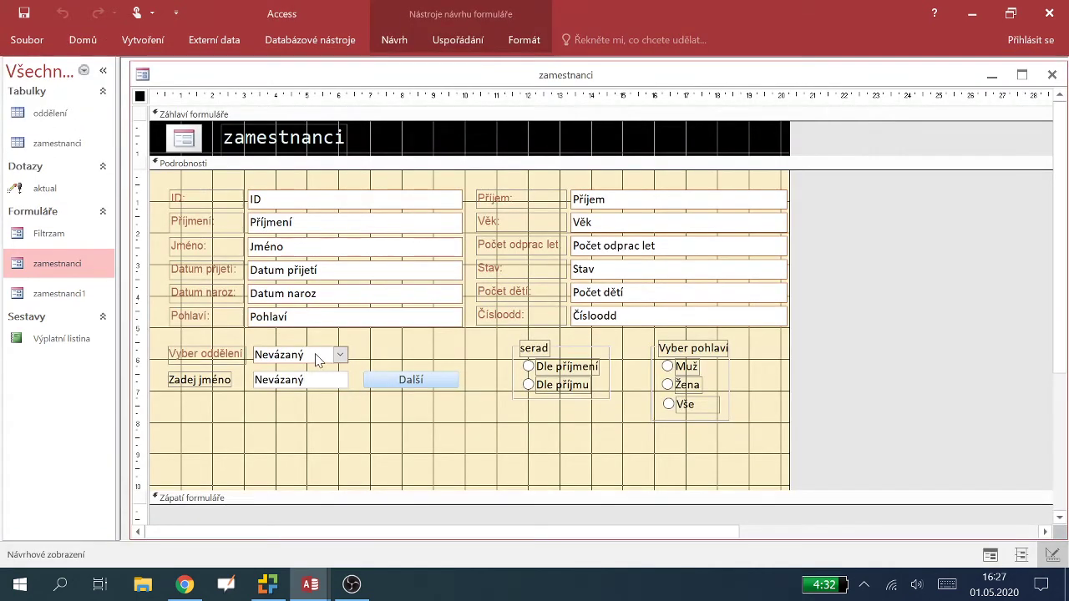
click(396, 40)
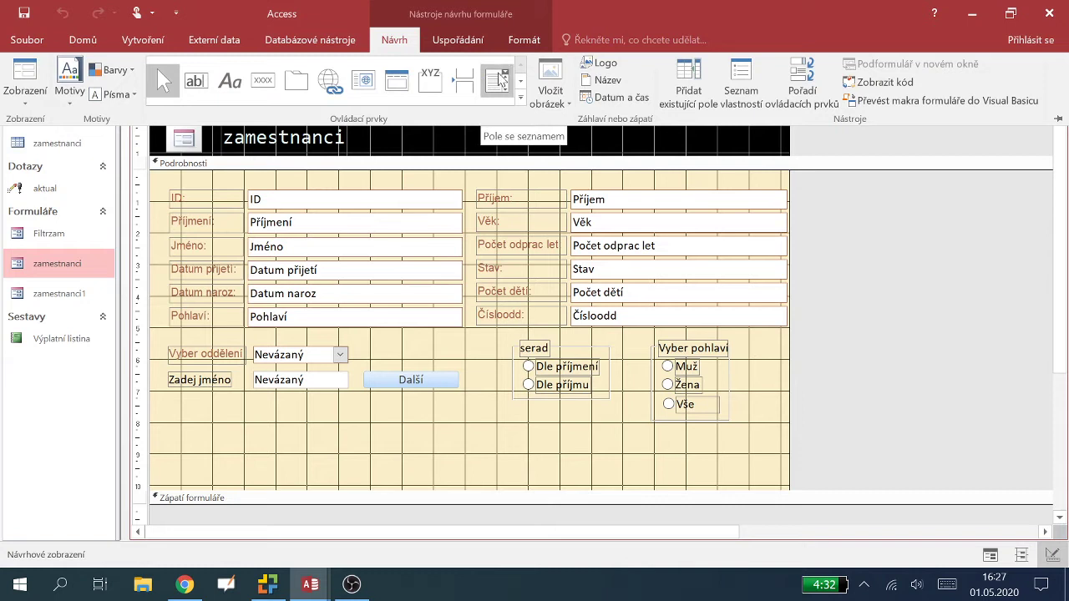
click(498, 86)
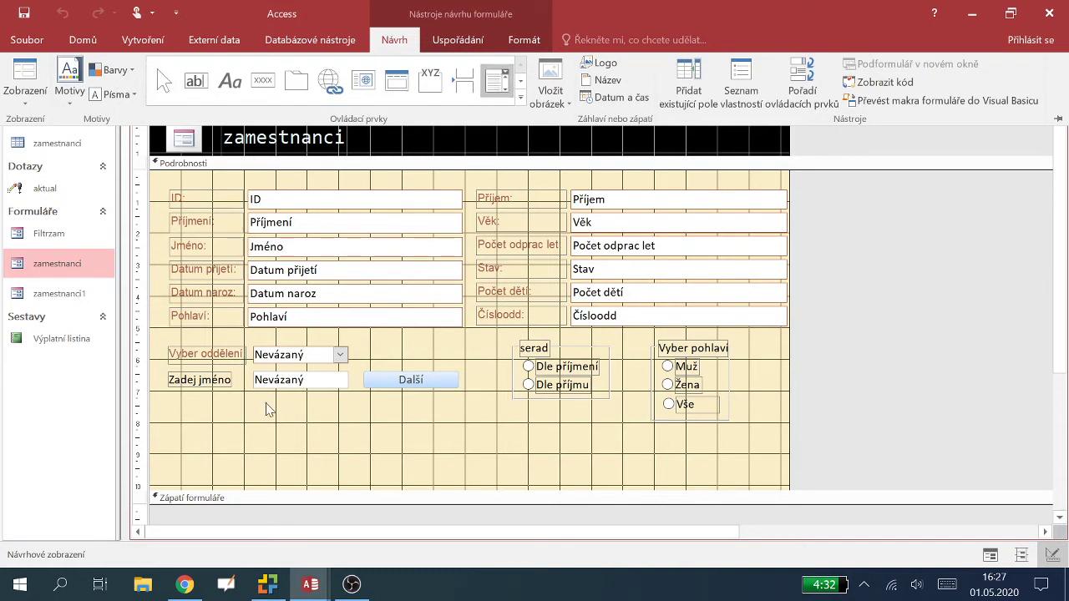
key(ctrl+F1)
click(406, 43)
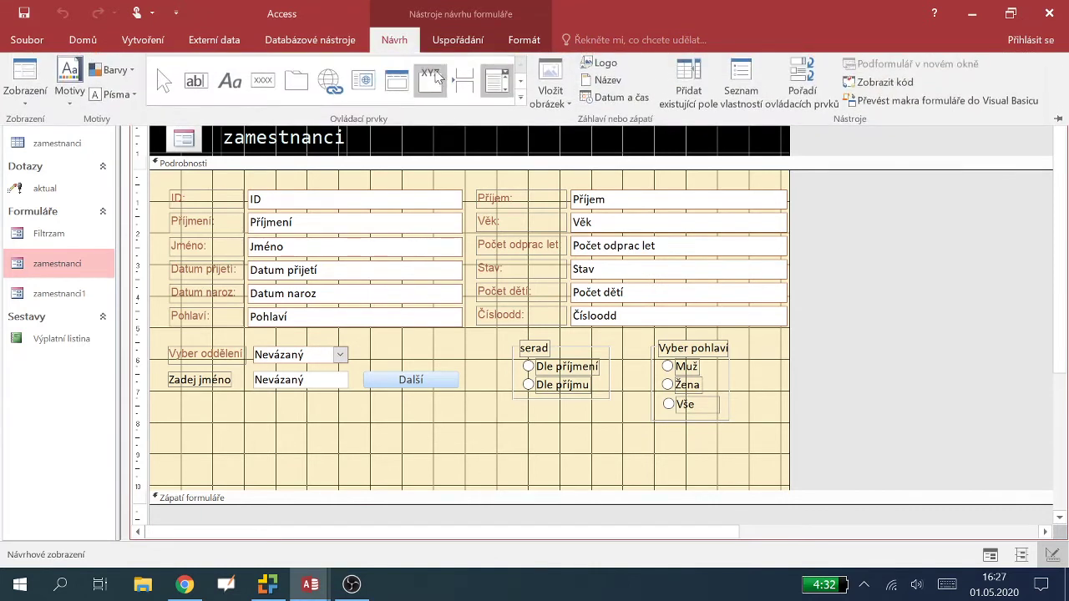
click(247, 426)
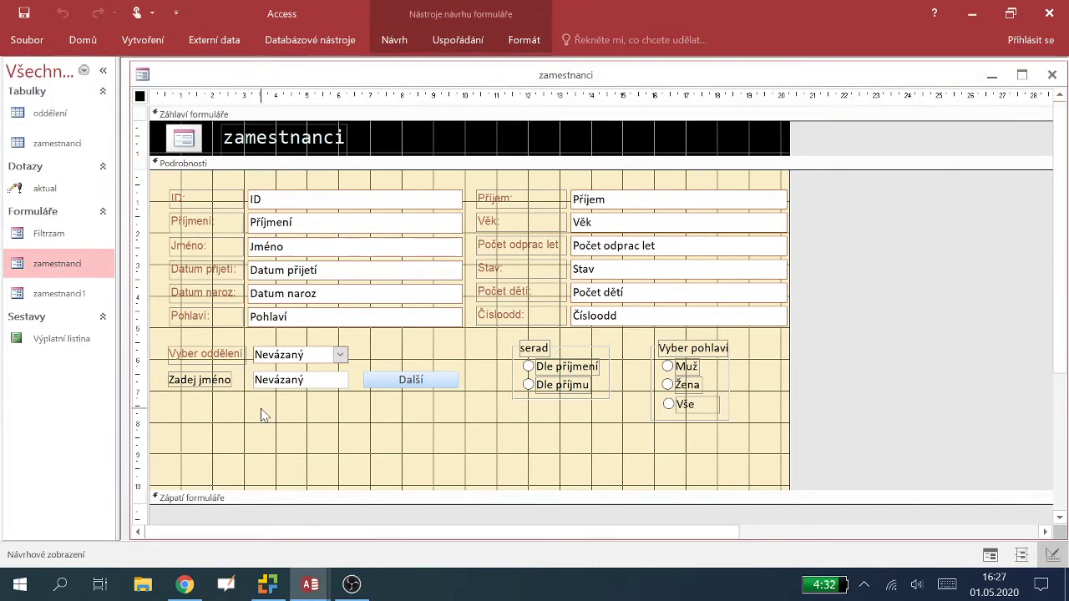
click(260, 412)
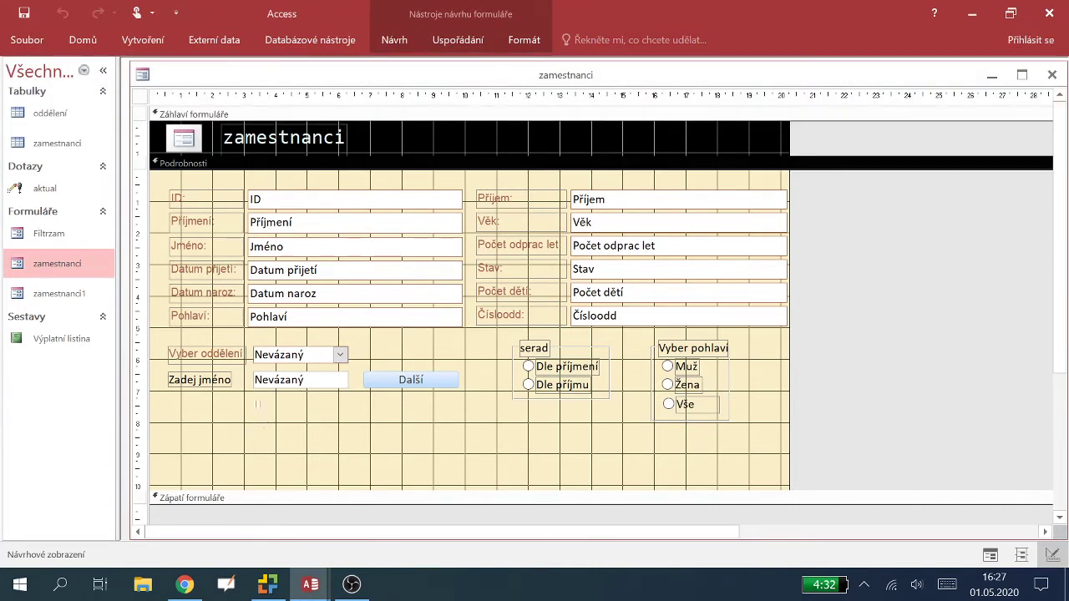
click(92, 42)
click(25, 96)
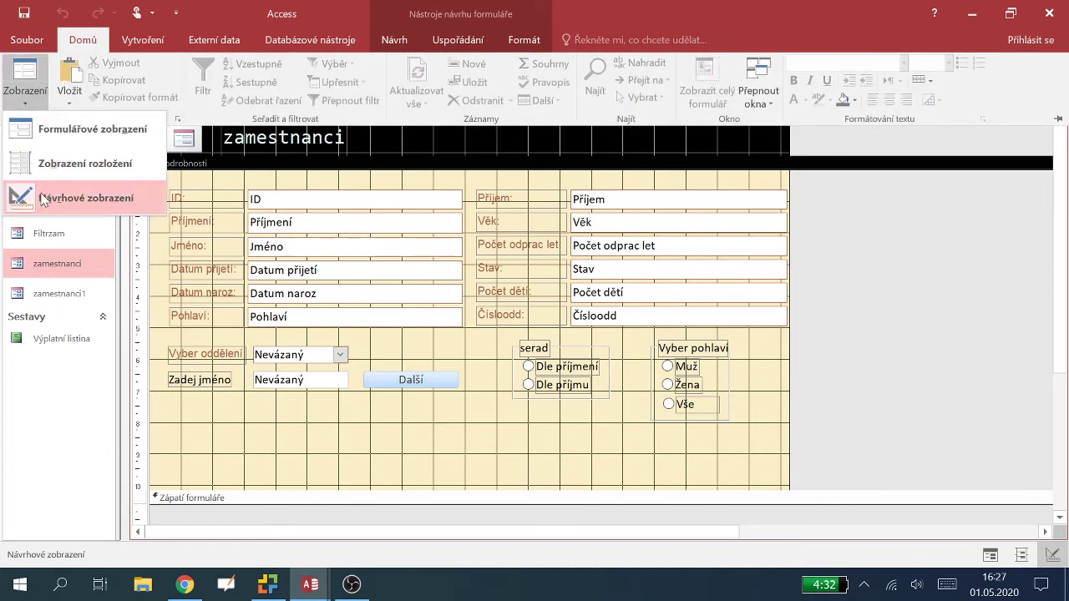
click(44, 199)
click(275, 422)
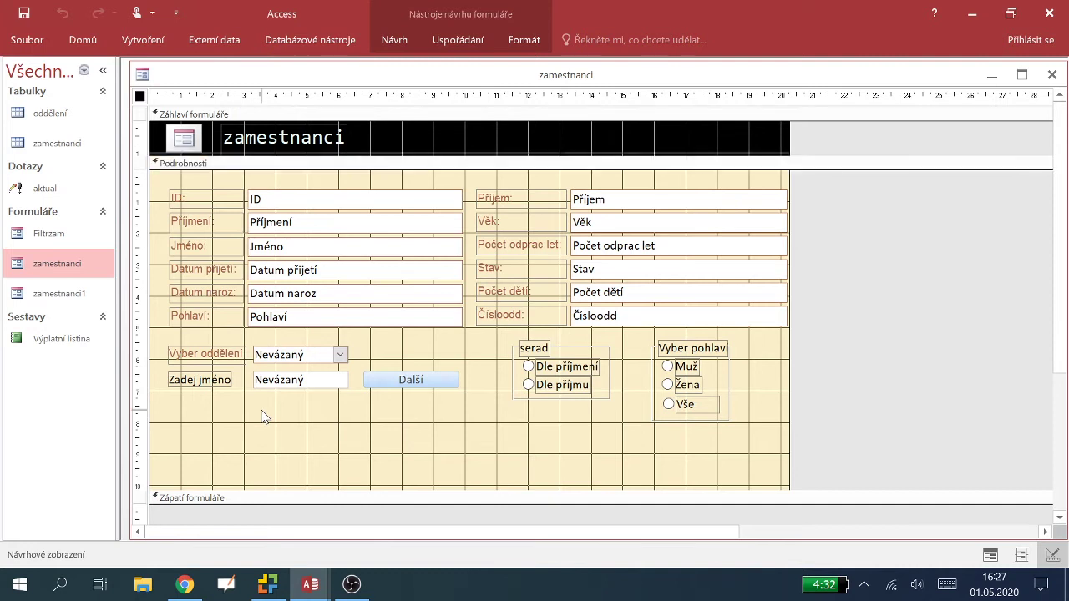
Keep the ribbon permanently expanded and place a combo box below the Zadej jméno field in the form's detail section
click(394, 40)
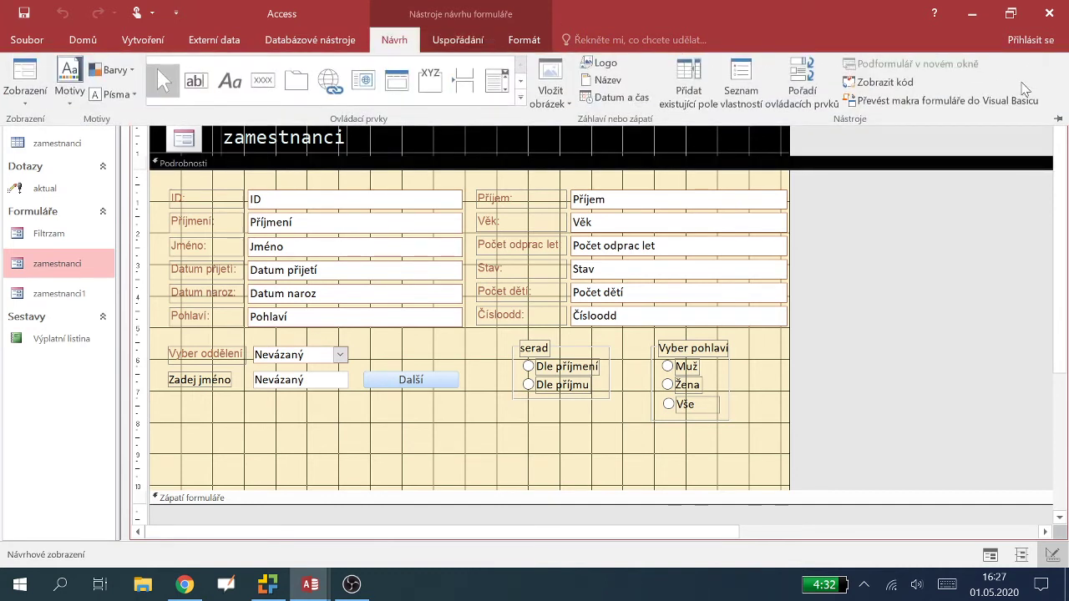
click(1058, 119)
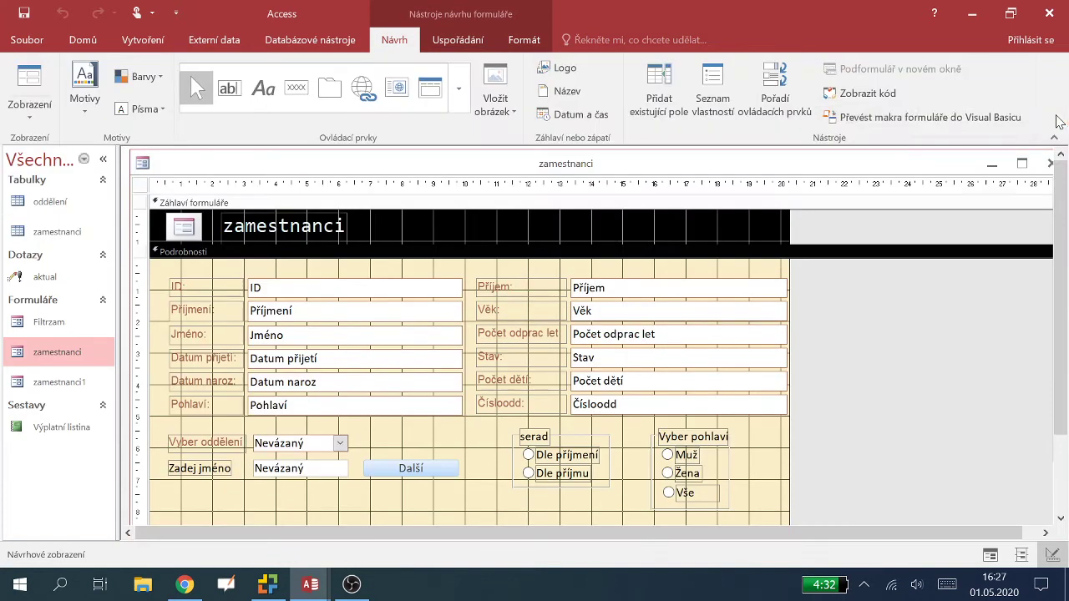
click(459, 89)
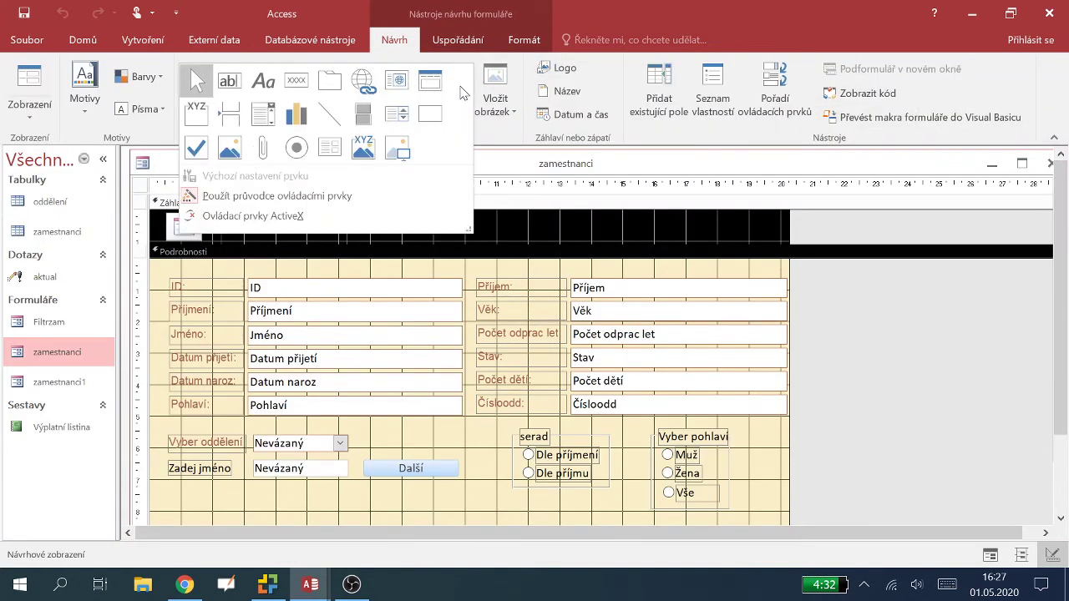
click(263, 114)
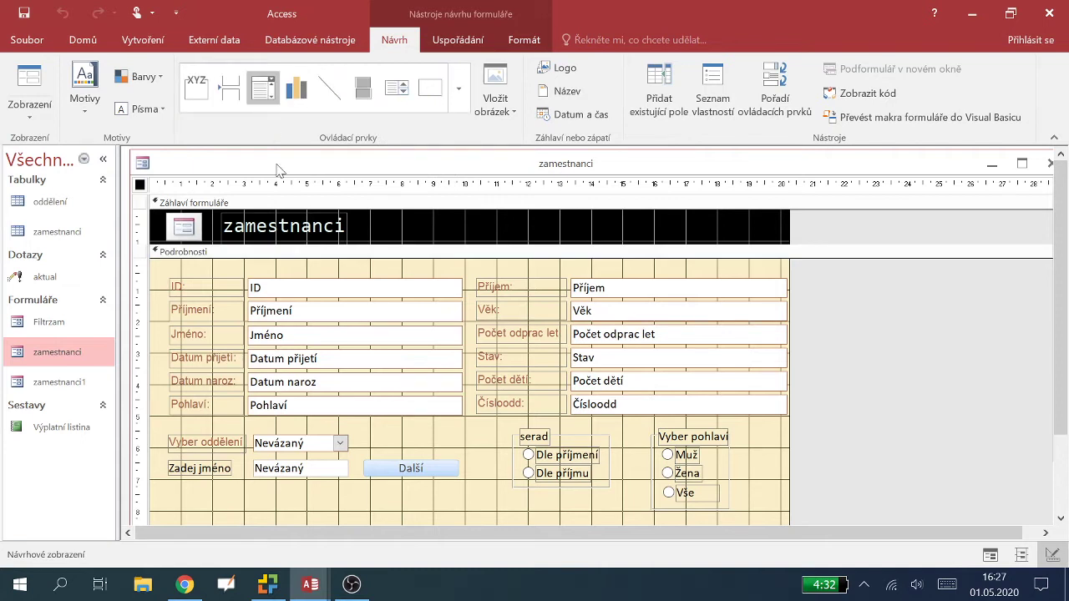
click(261, 490)
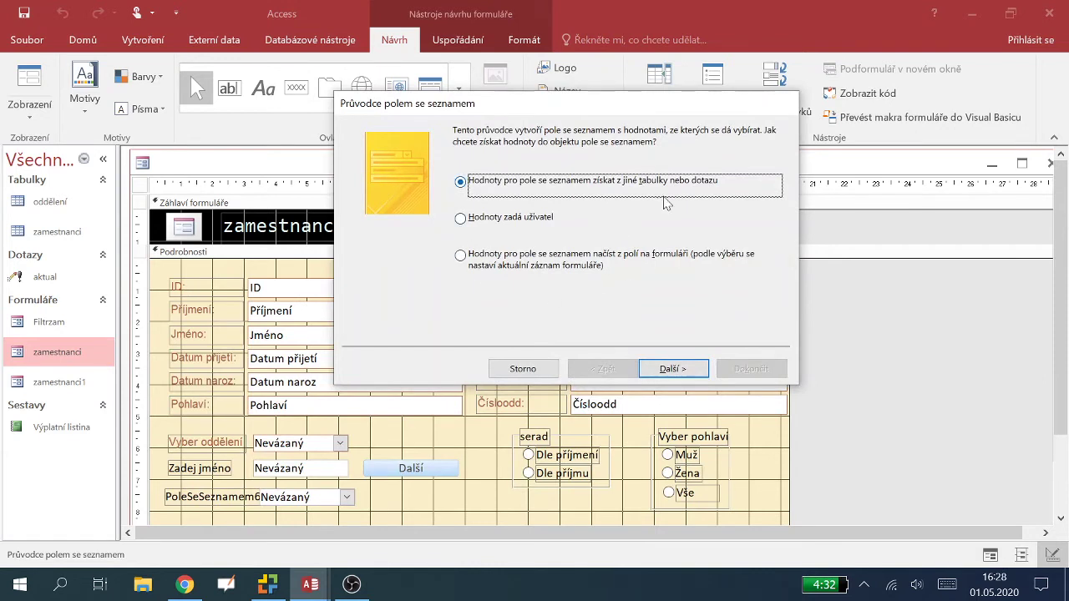
Give the combo box the user-entered values xxx, yyy and zzz in one column, and finish the wizard with the value remembered for later use
click(470, 222)
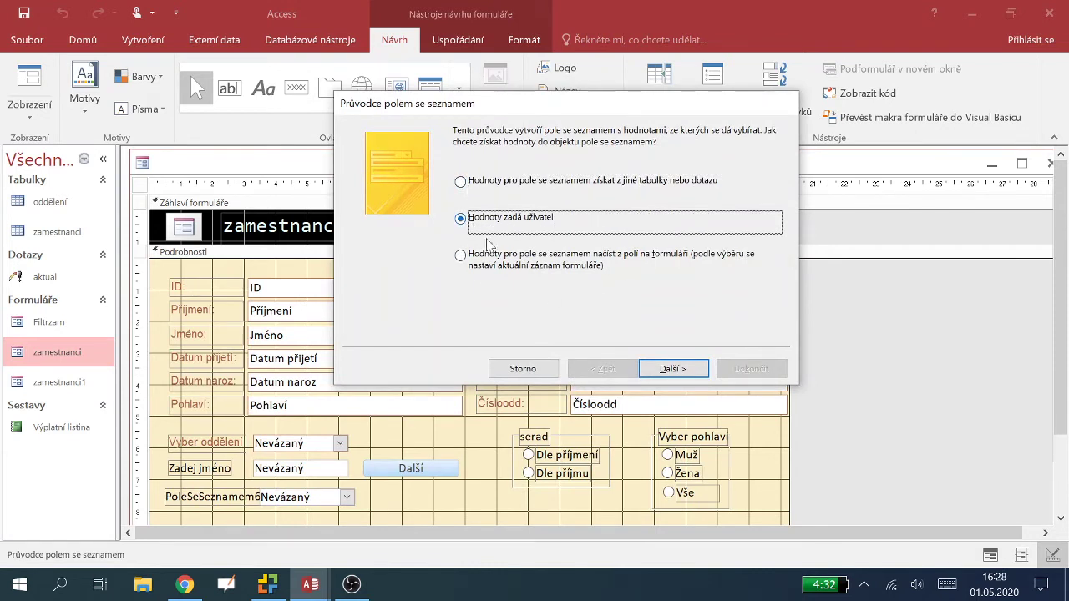
click(657, 368)
text(xxx)
key(Return)
text(yyy)
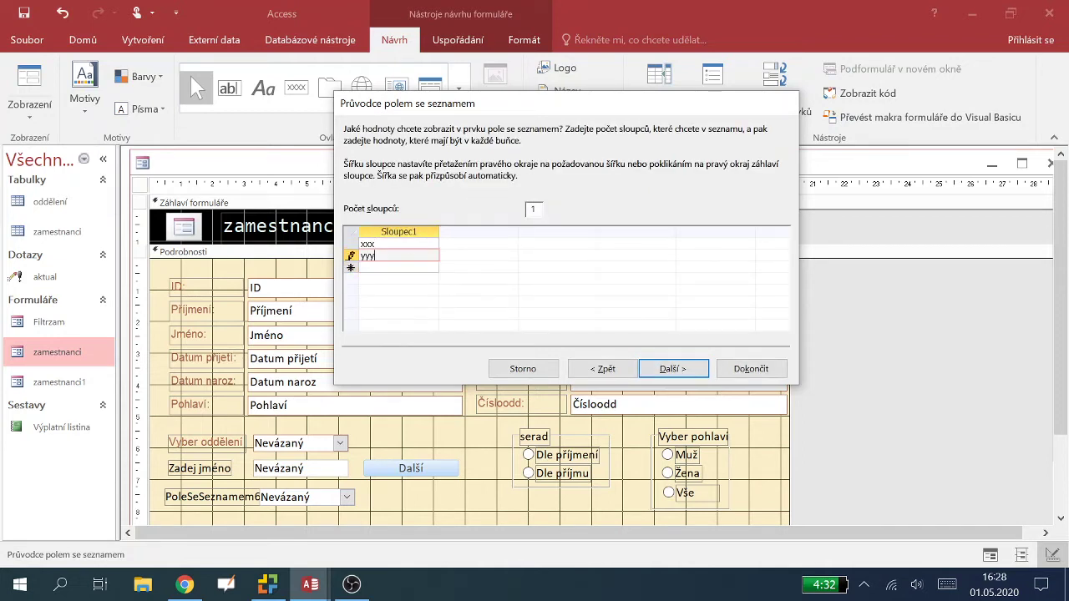
key(Return)
text(zzz)
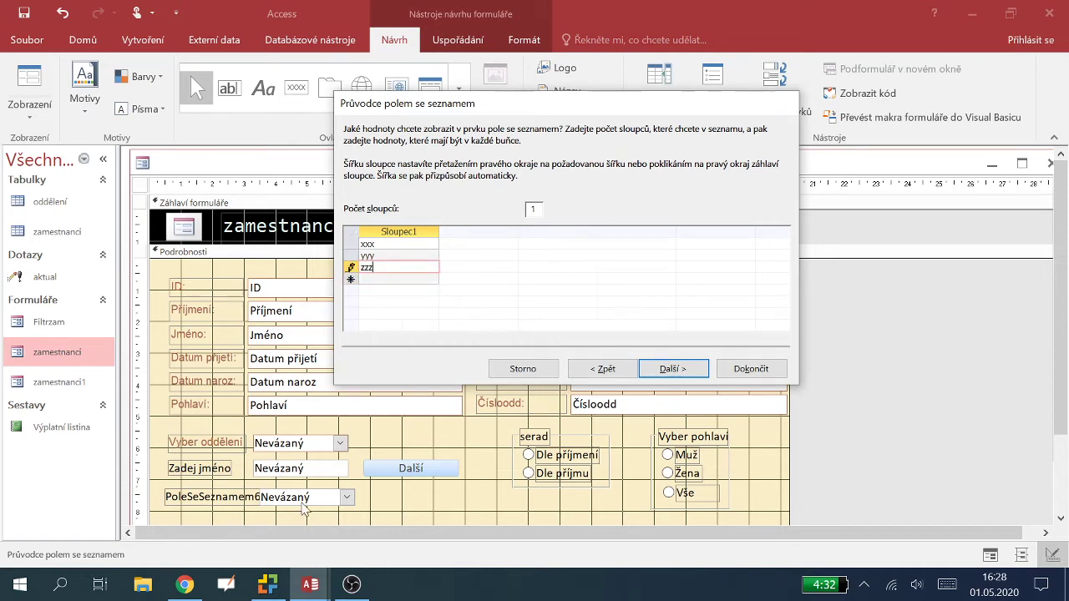
click(675, 370)
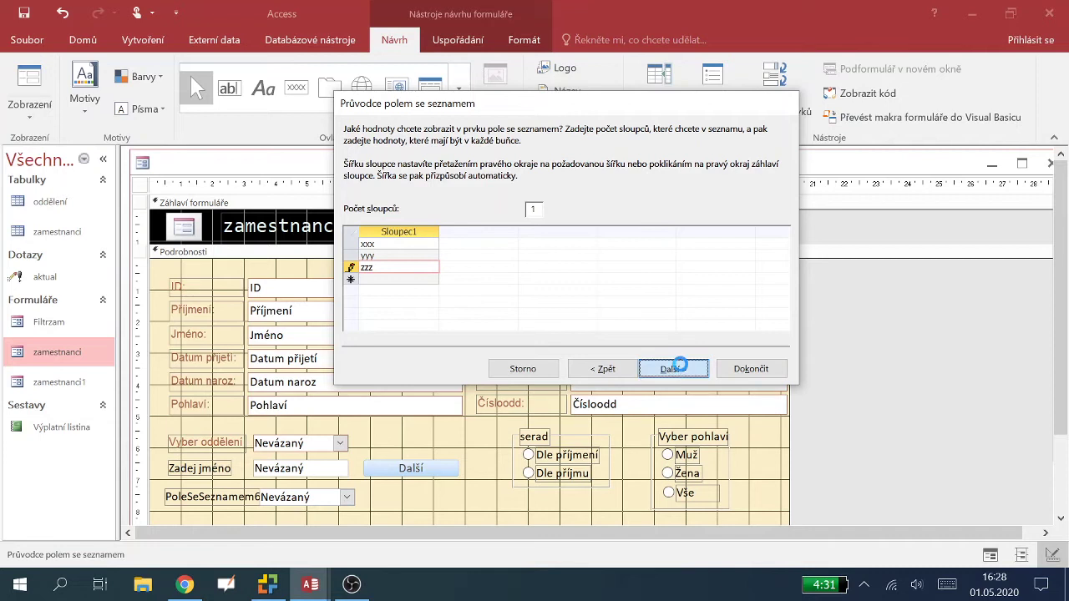
click(675, 370)
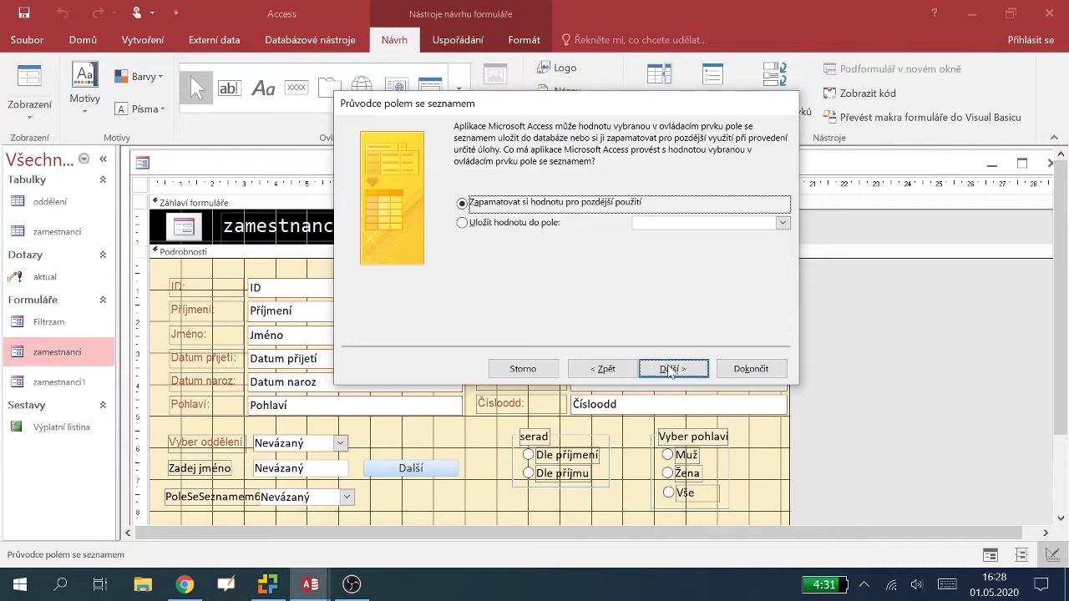
click(752, 368)
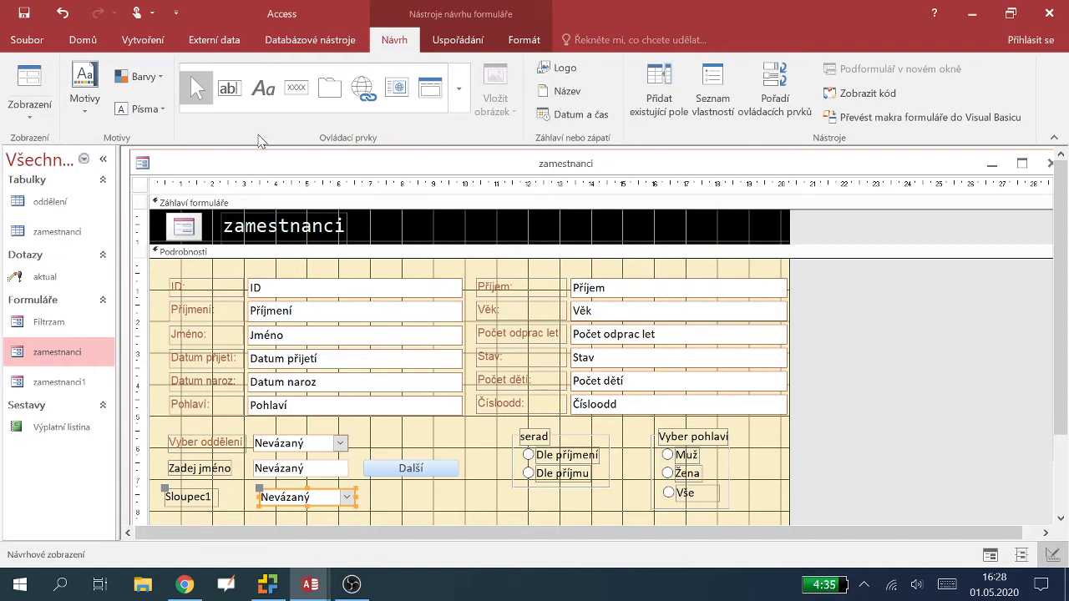
Display the form in Form view, collapse the ribbon and enlarge the form window downwards for more datasheet rows
click(83, 40)
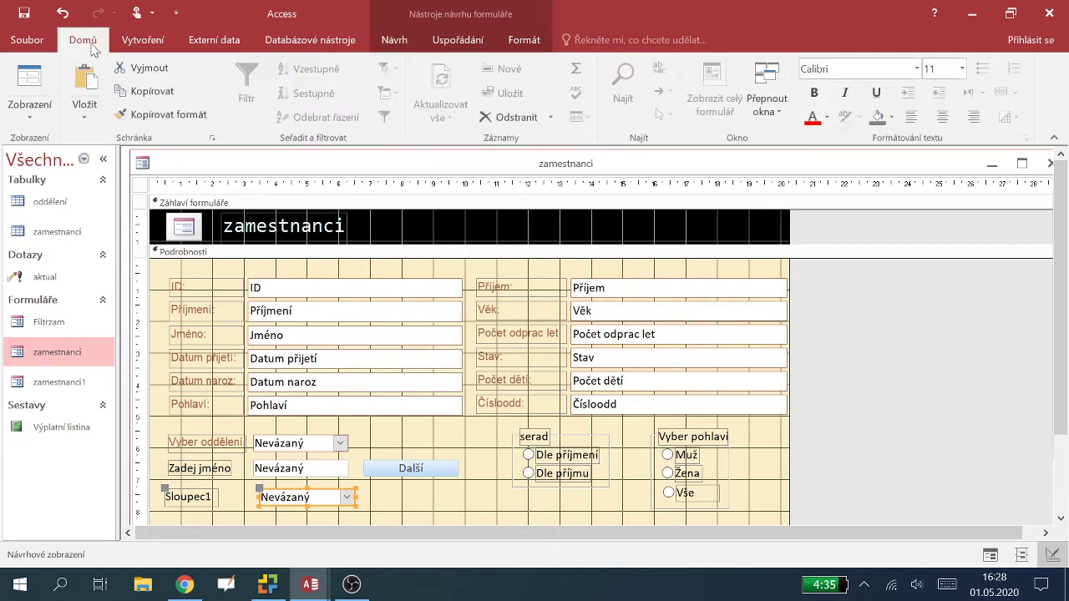
click(29, 108)
click(66, 146)
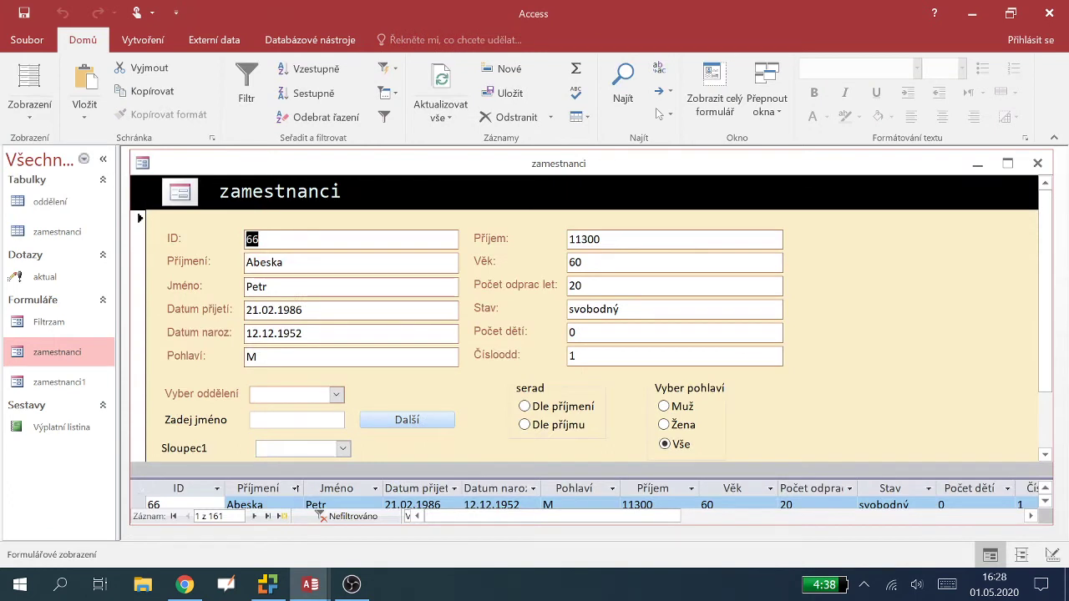
click(1054, 137)
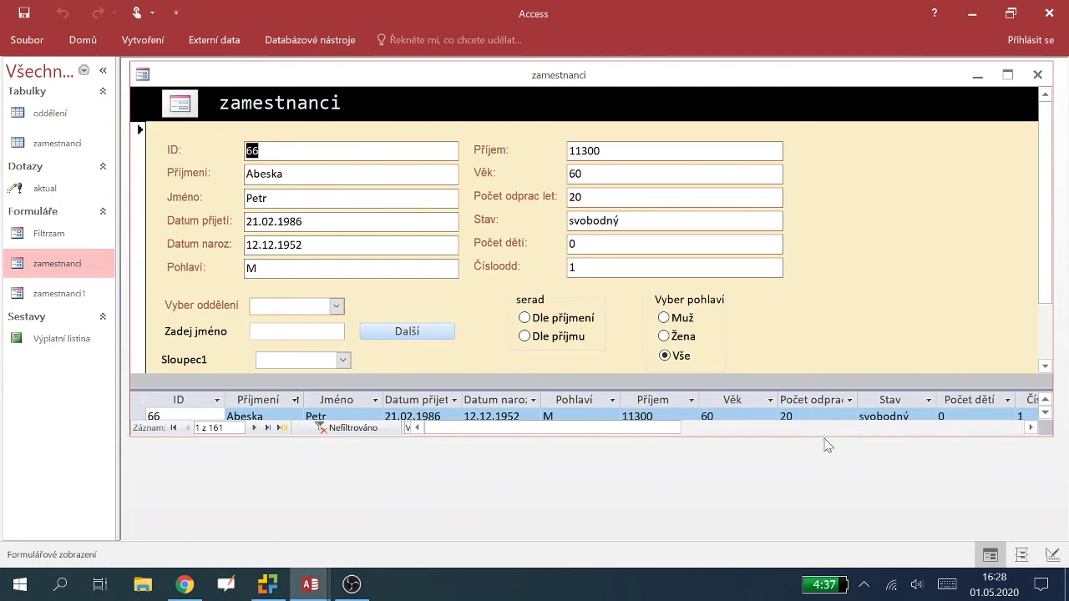
drag(818, 437, 820, 524)
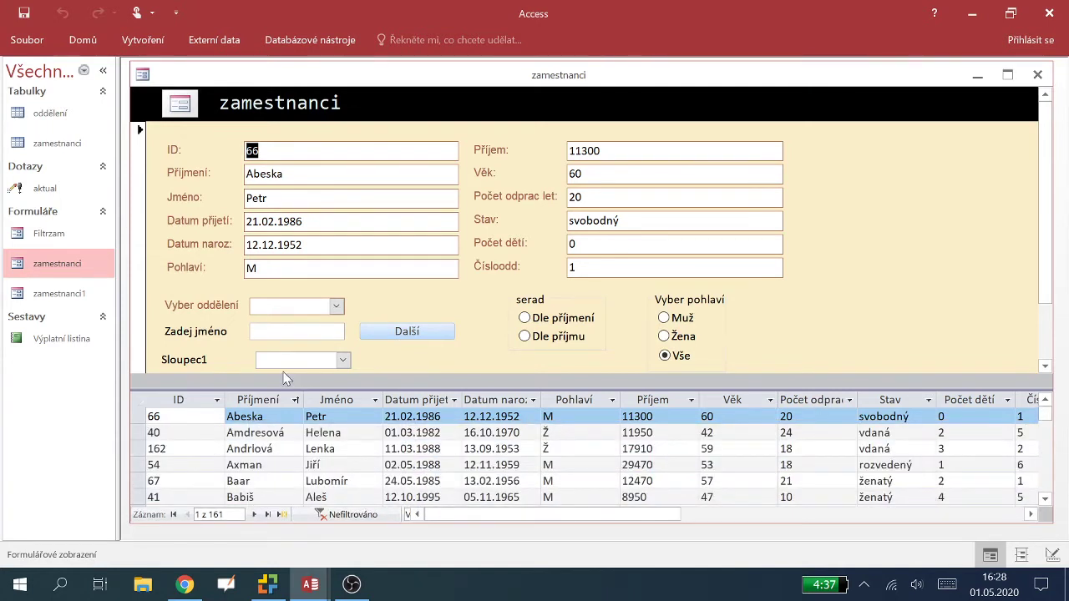
Choose yyy in the Sloupec1 combo box while viewing the datasheet's Sloupec1 column
drag(573, 520, 661, 521)
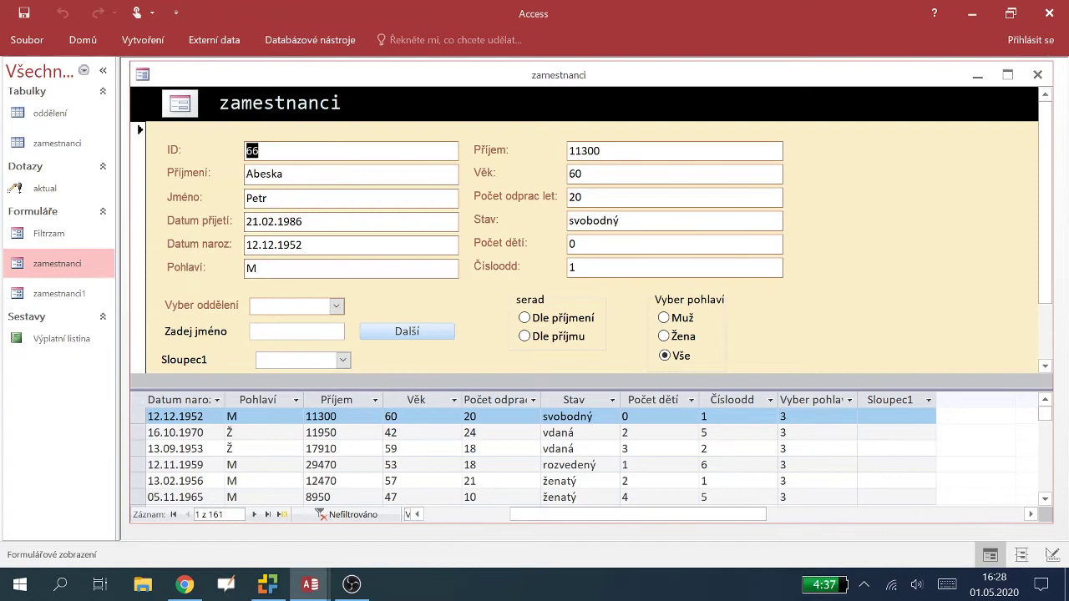
click(343, 361)
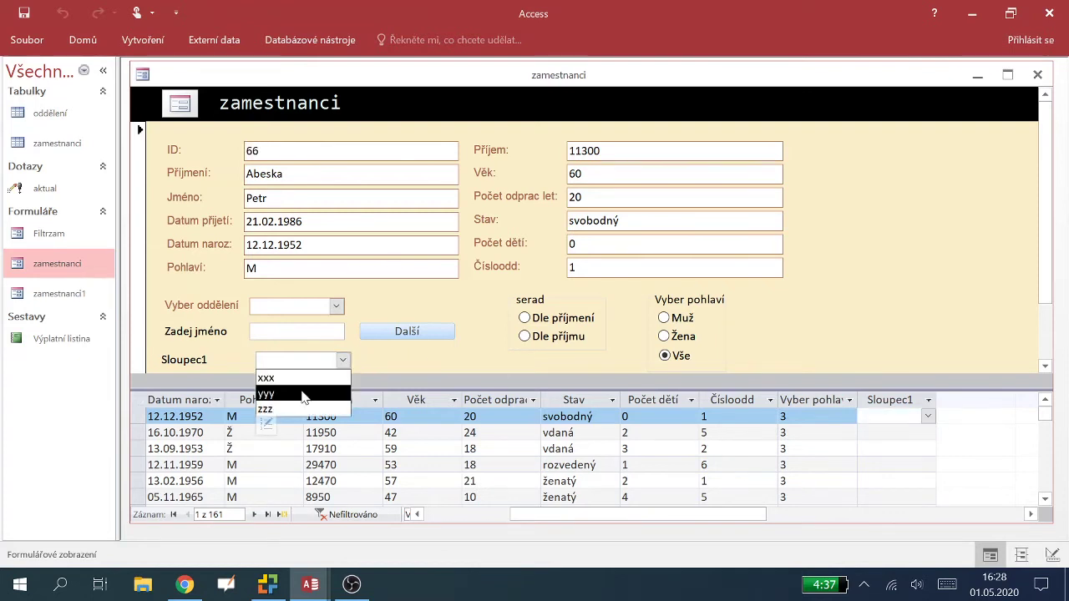
click(305, 392)
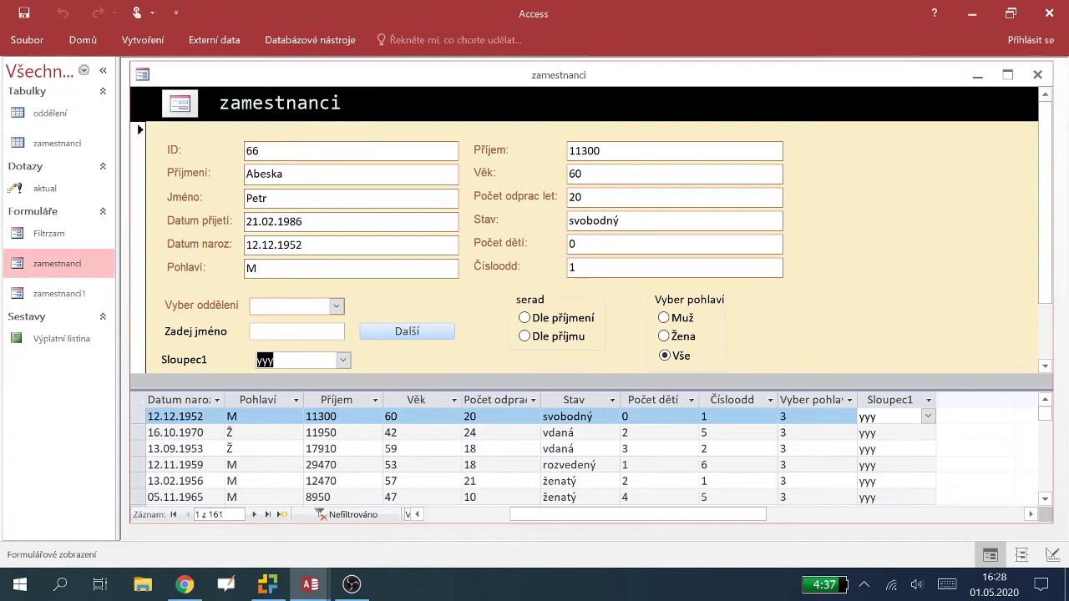
click(342, 360)
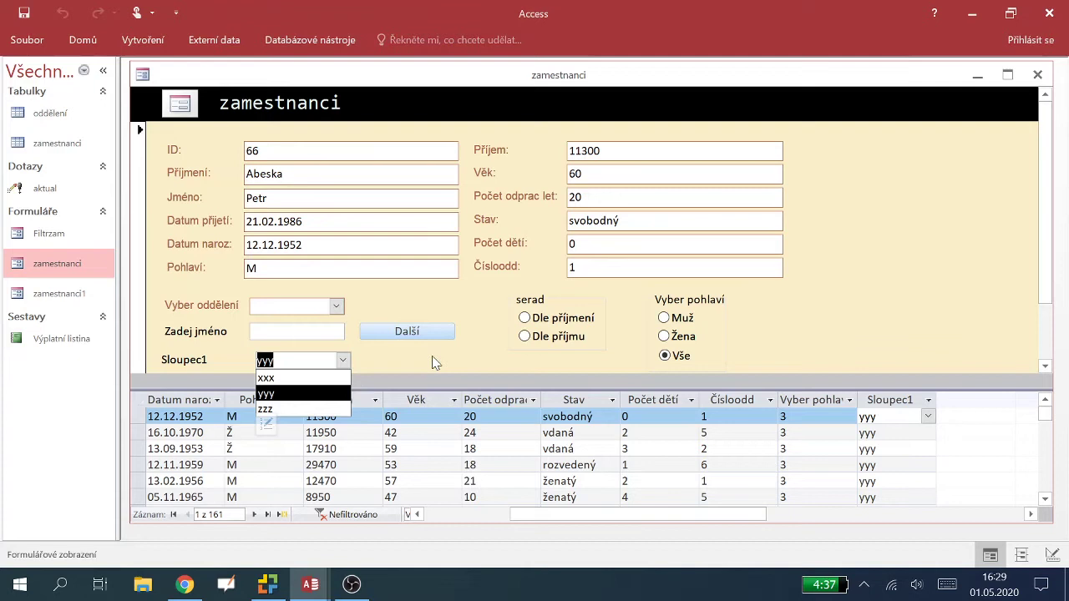
click(301, 394)
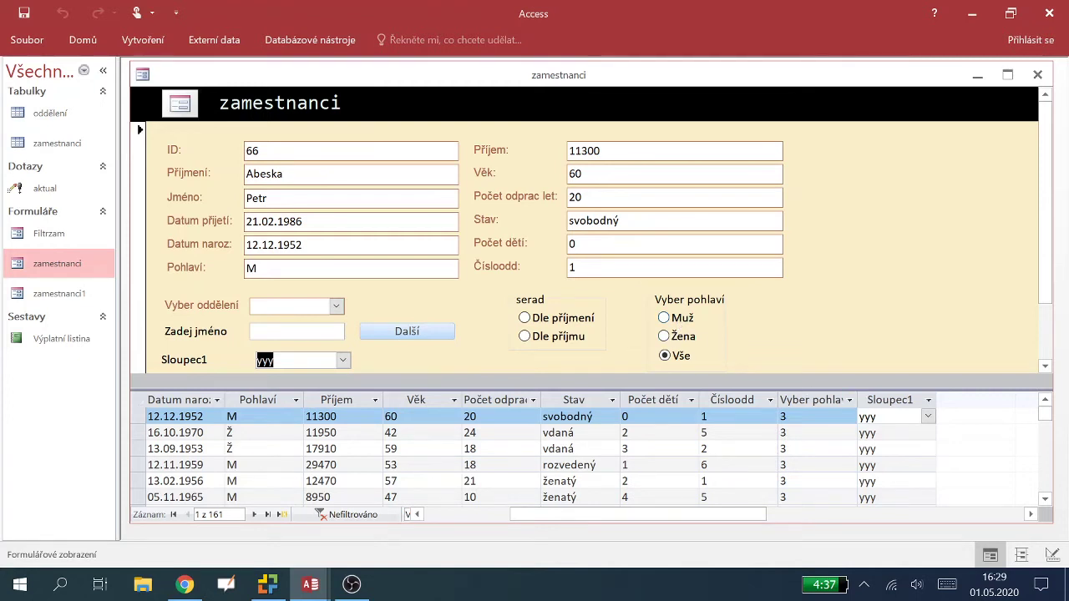
Hide the Sloupec1 field in the form's datasheet
right_click(892, 401)
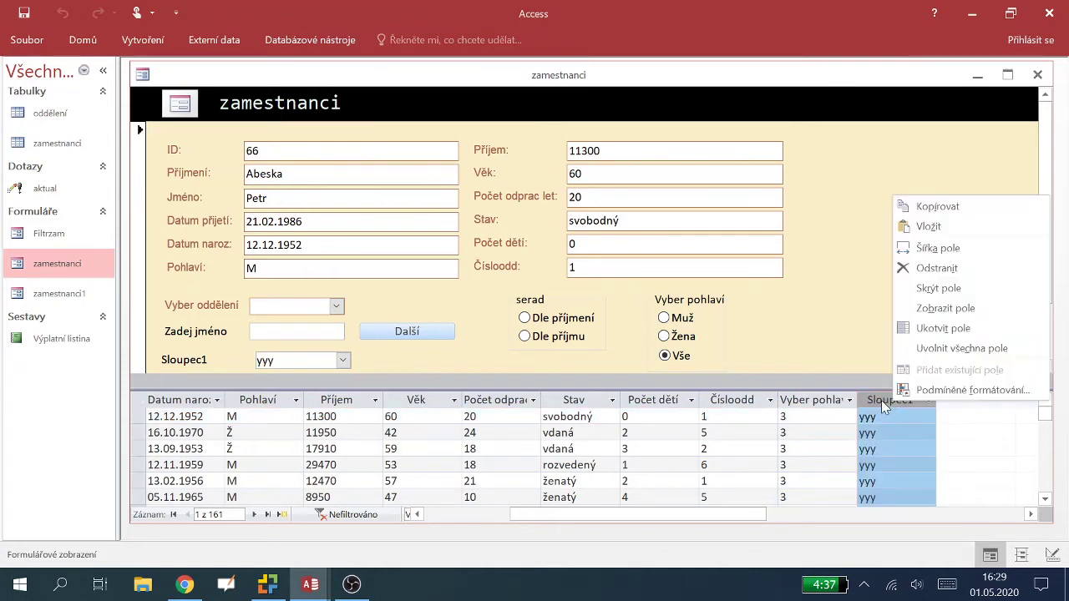
click(937, 292)
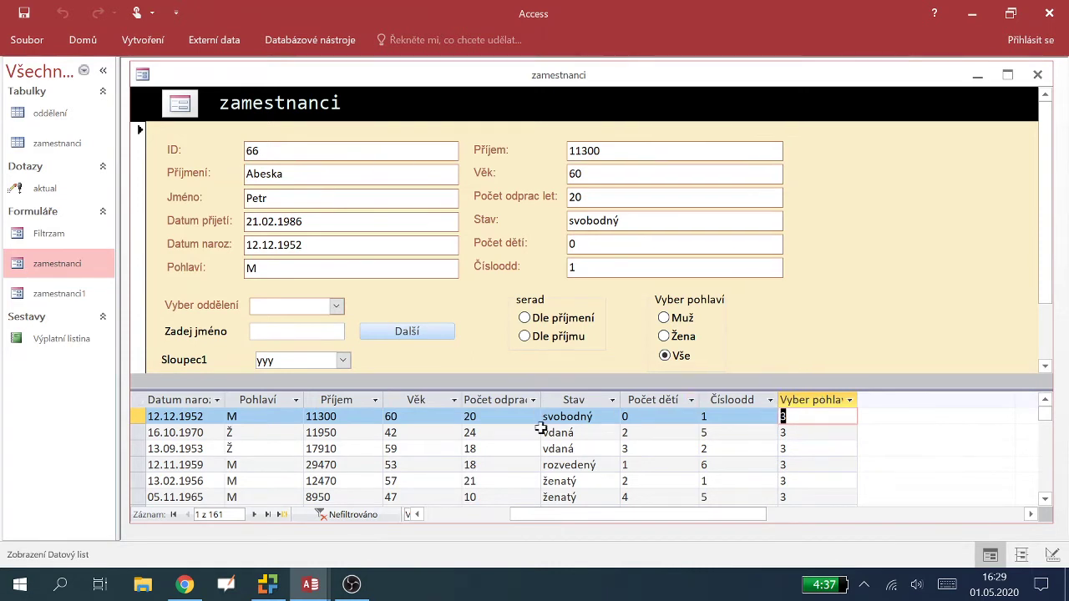
drag(587, 515, 501, 515)
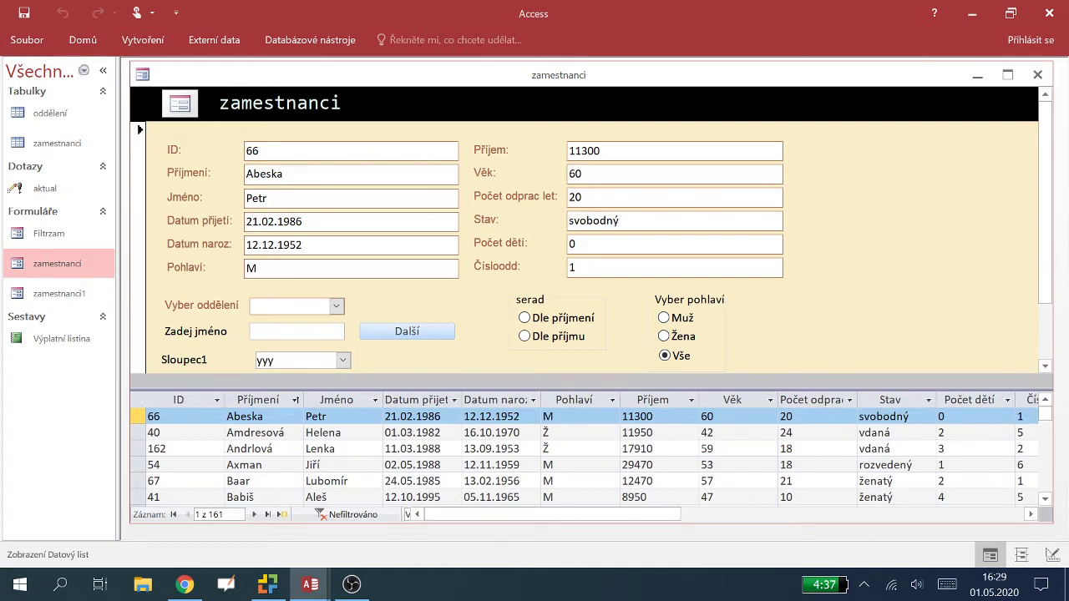
Review which fields are shown or hidden in the form's datasheet using the hidden columns list, and close it
right_click(823, 402)
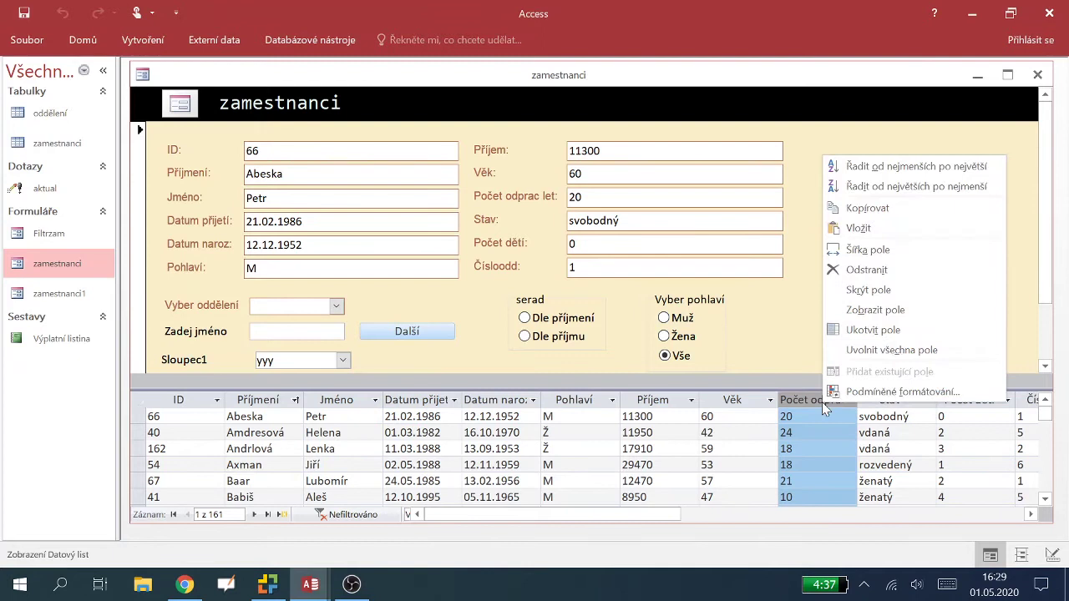
click(876, 309)
drag(608, 222, 607, 284)
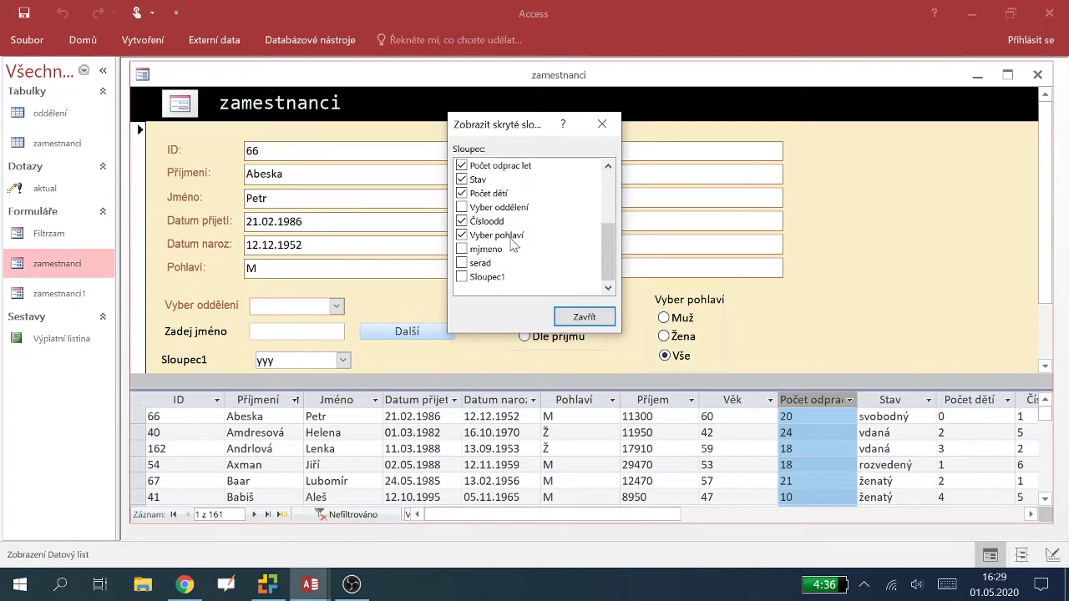
click(585, 317)
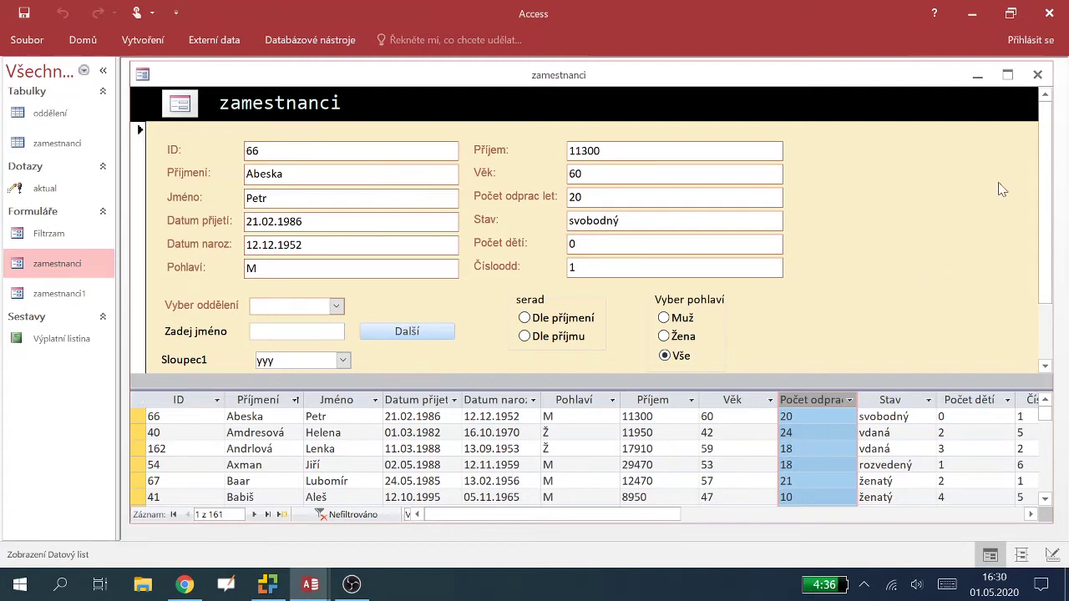
Close the zamestnanci2 database, open the knihy_zkrac database from the desktop and open its Knihy form
click(1040, 79)
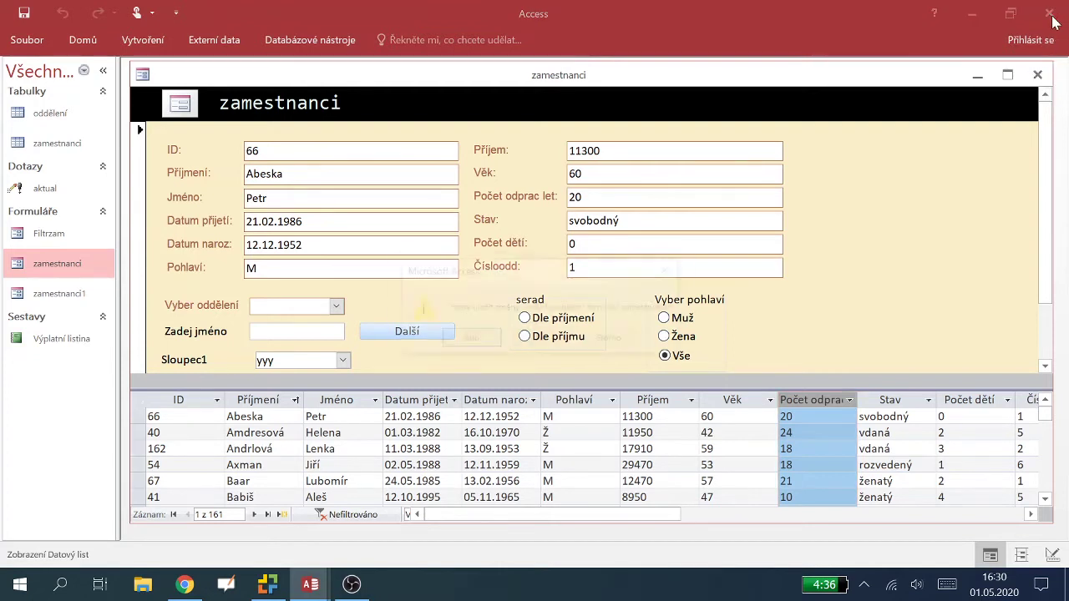
click(565, 344)
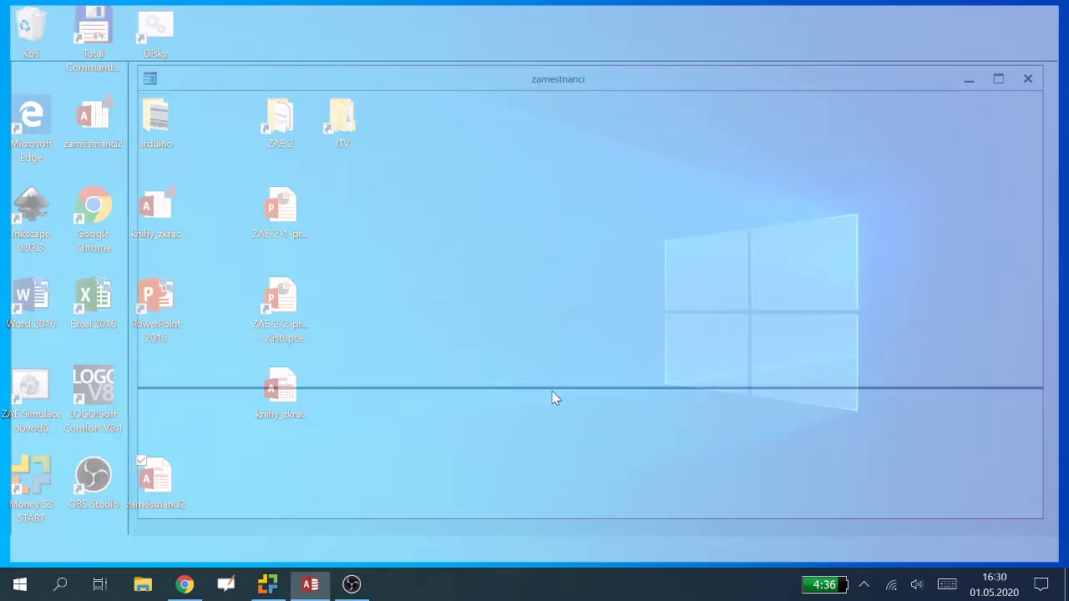
click(269, 403)
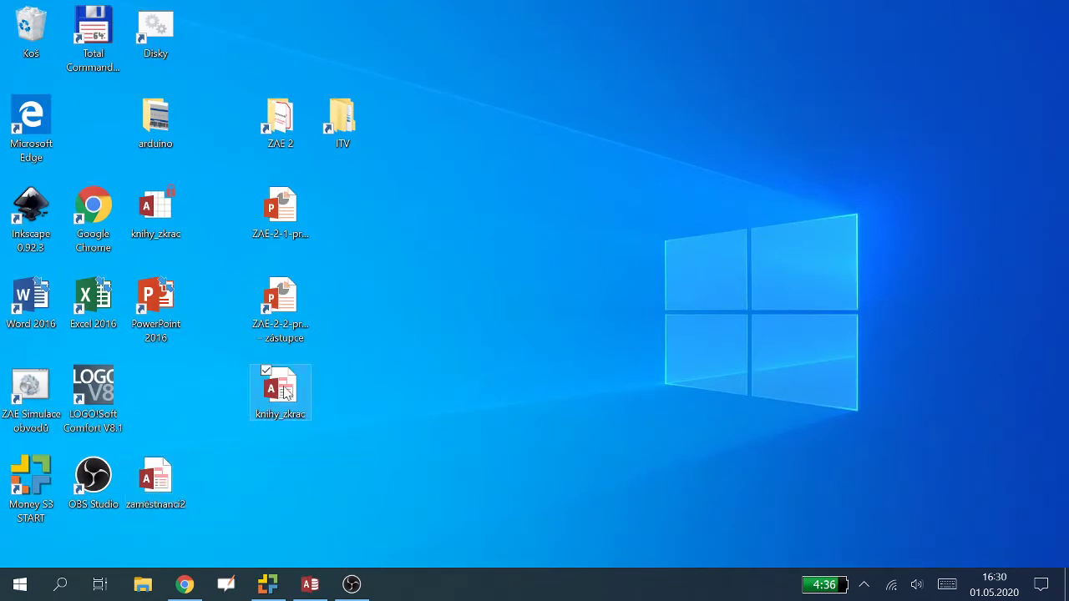
double_click(286, 390)
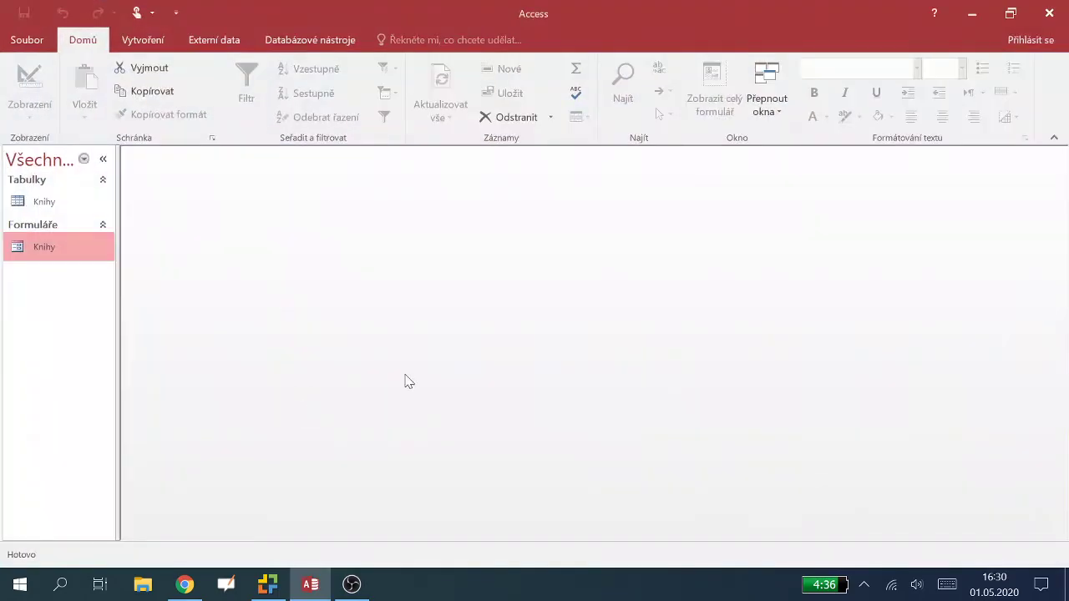
double_click(50, 248)
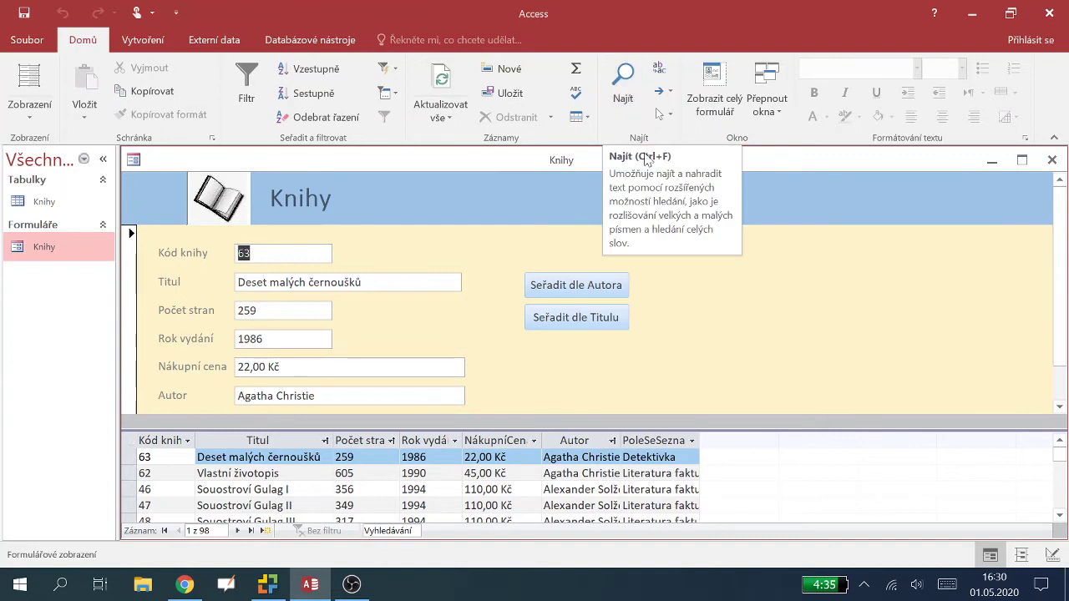
Find gulag in the Titul field, matching any part of the field, advance to the second match and close the search
key(F6)
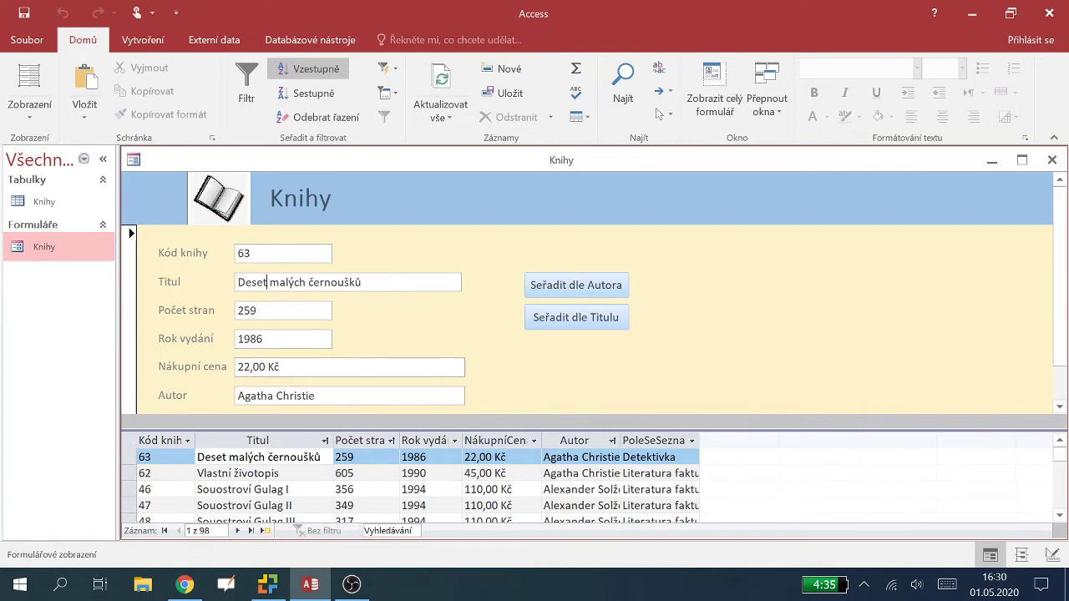
click(623, 85)
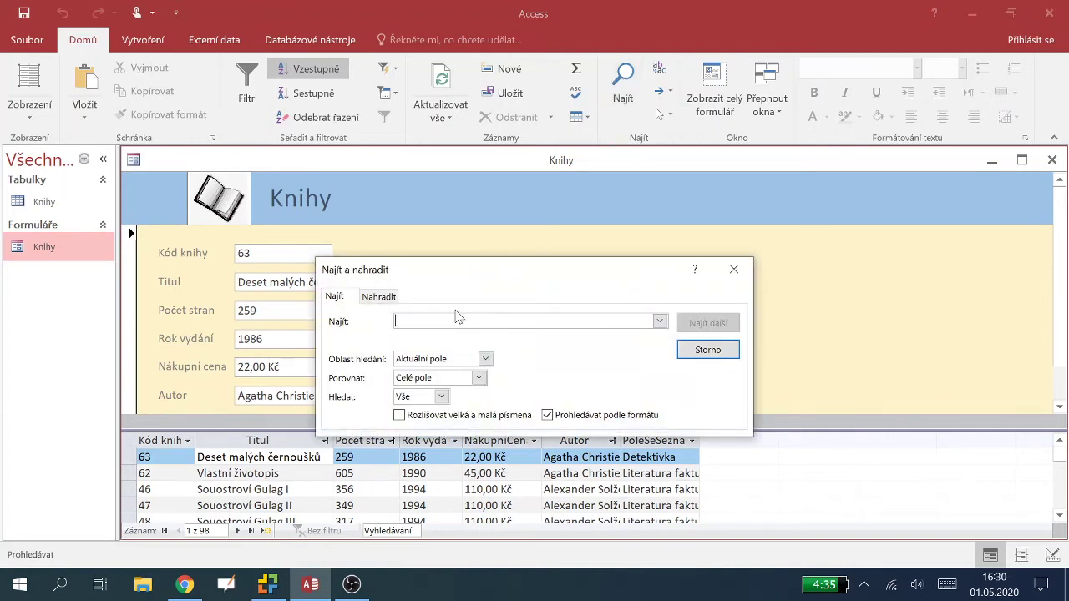
text(gulag)
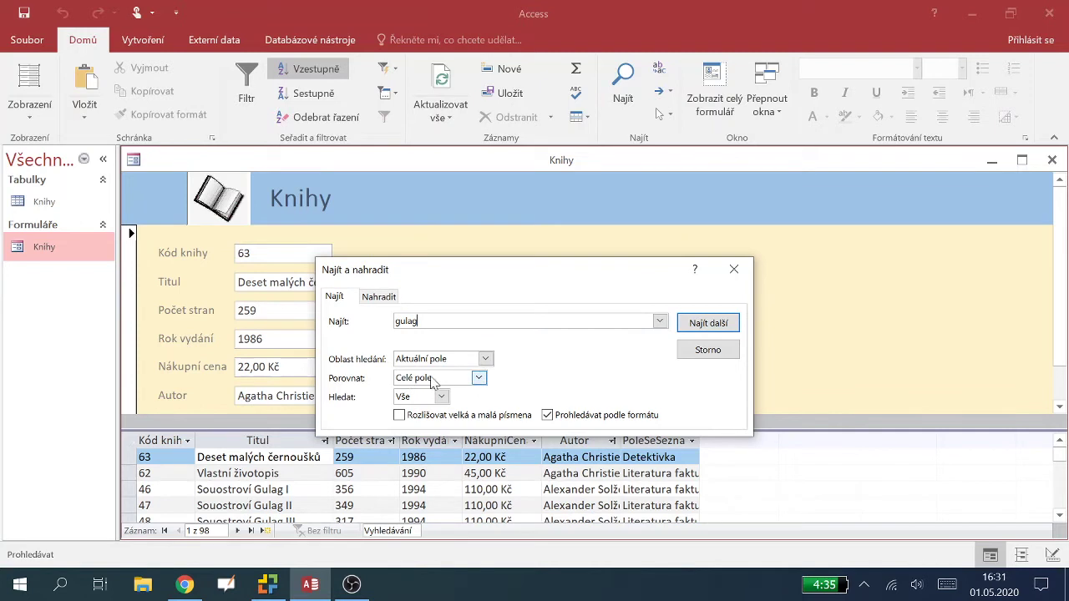
click(478, 378)
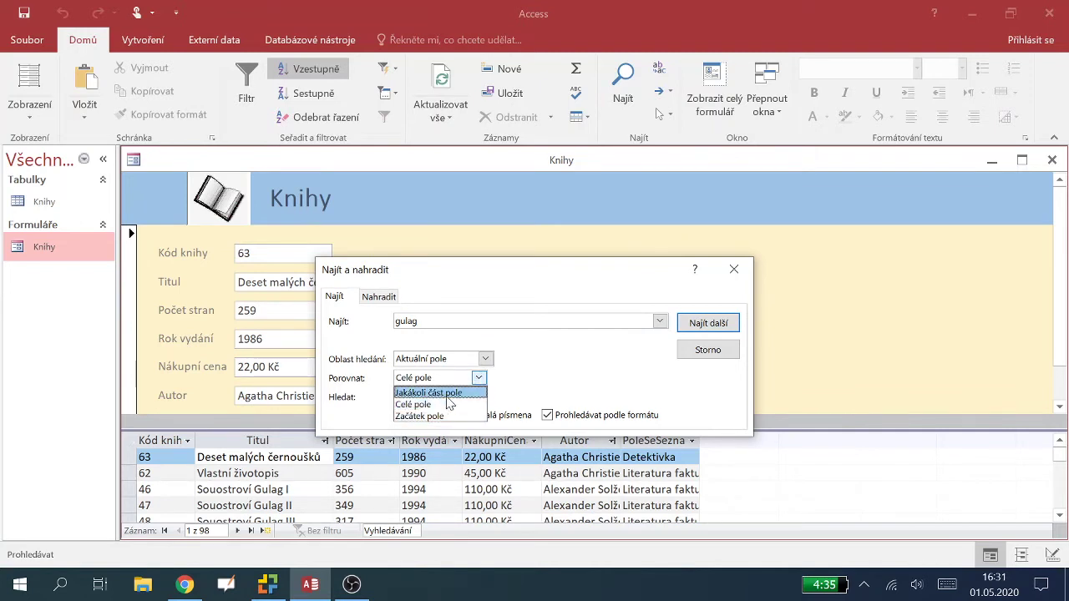
click(448, 395)
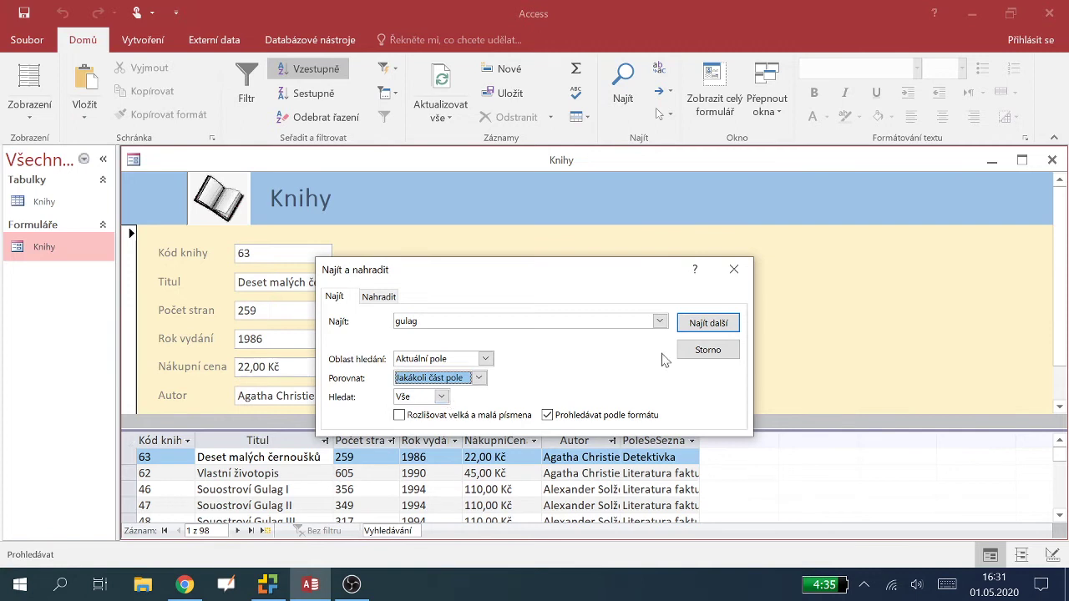
click(704, 324)
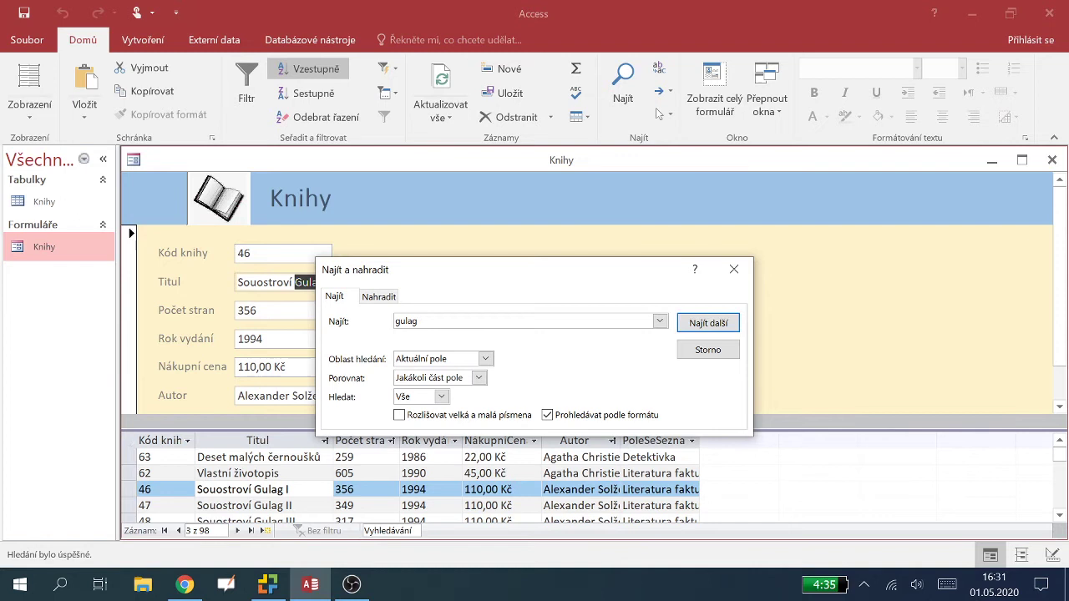
click(695, 326)
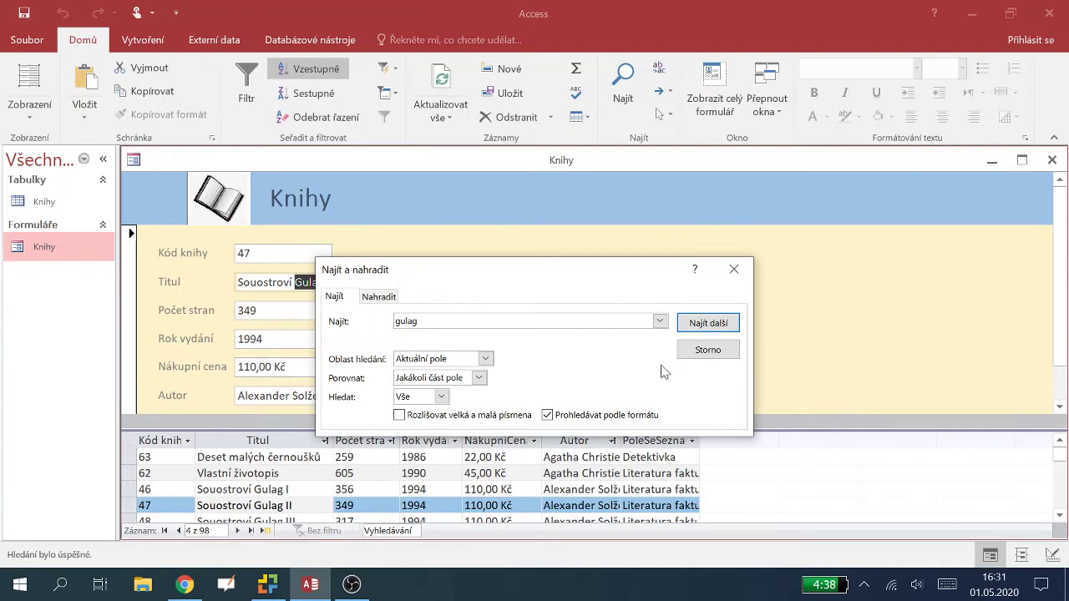
click(725, 353)
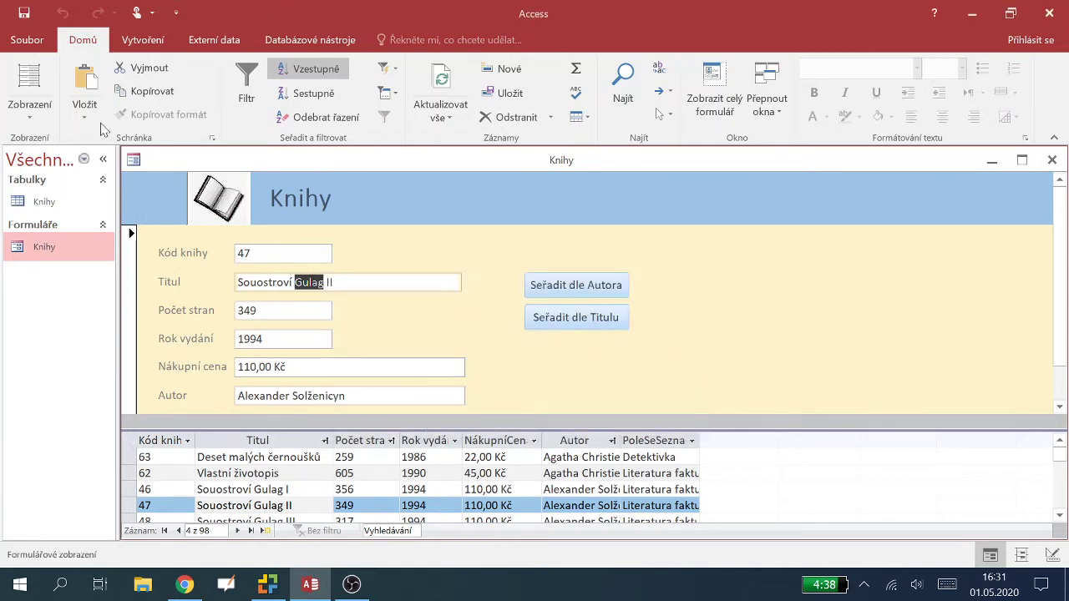
Switch the Knihy form to Design view and add an unbound text box below the two sorting buttons
click(32, 117)
click(34, 218)
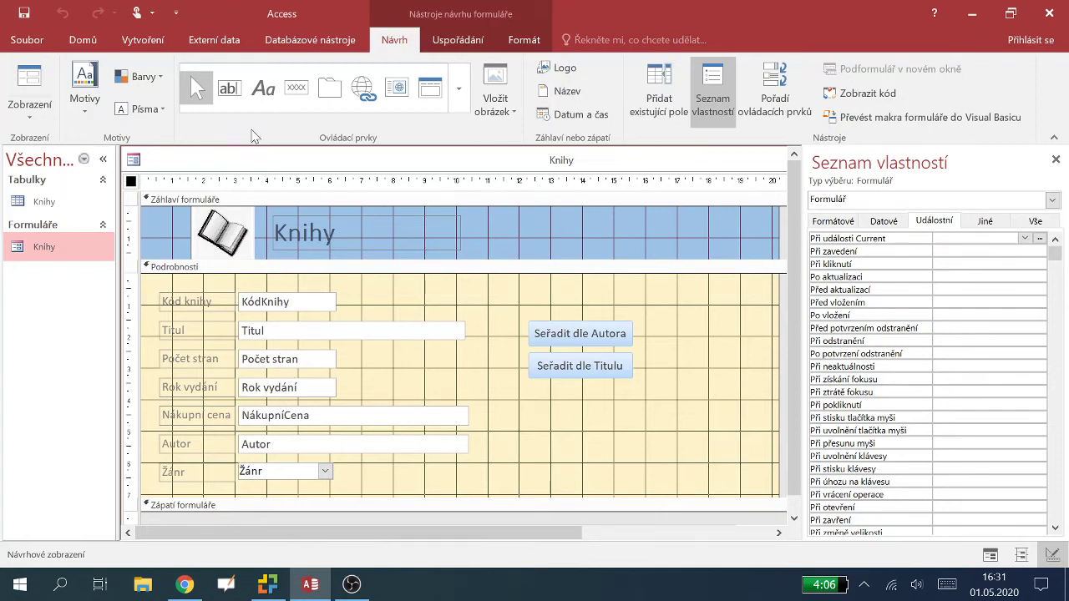
click(231, 89)
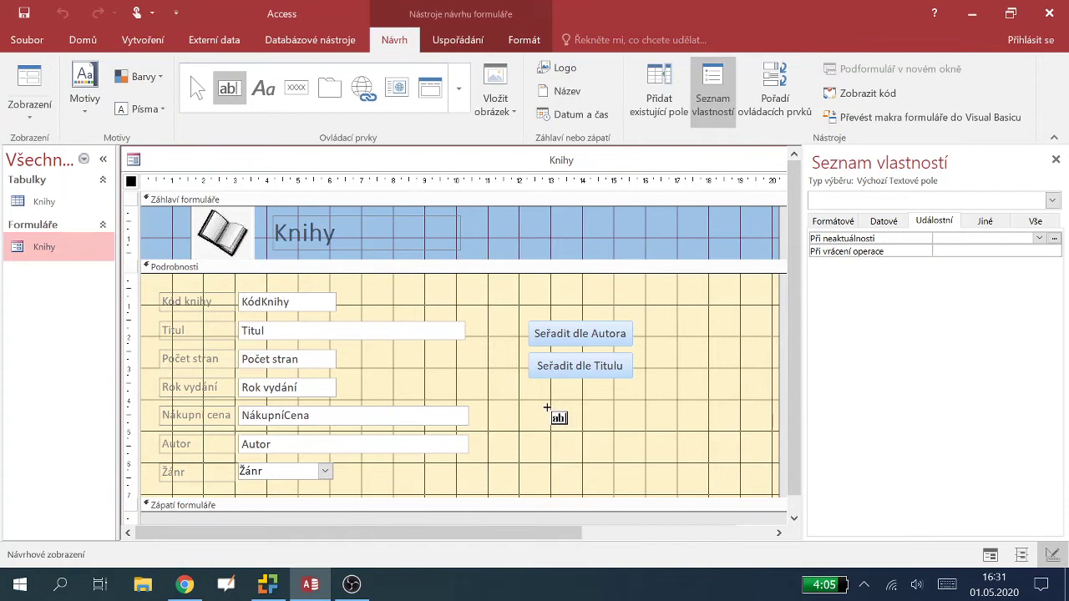
click(602, 404)
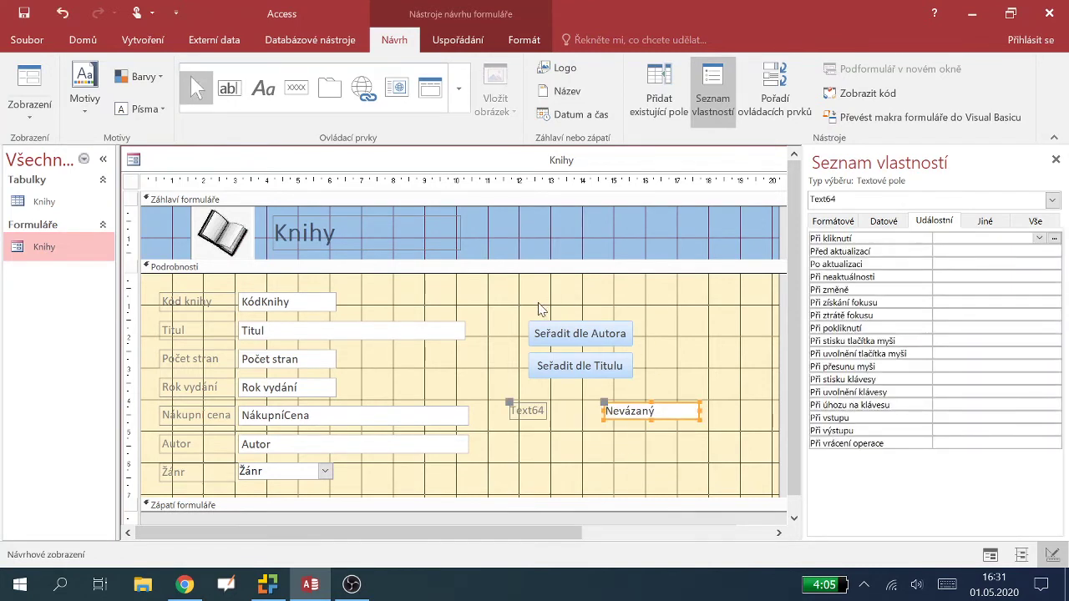
Move the two sorting buttons up and to the left, and reposition the new text box and its label beneath them
drag(539, 311, 586, 371)
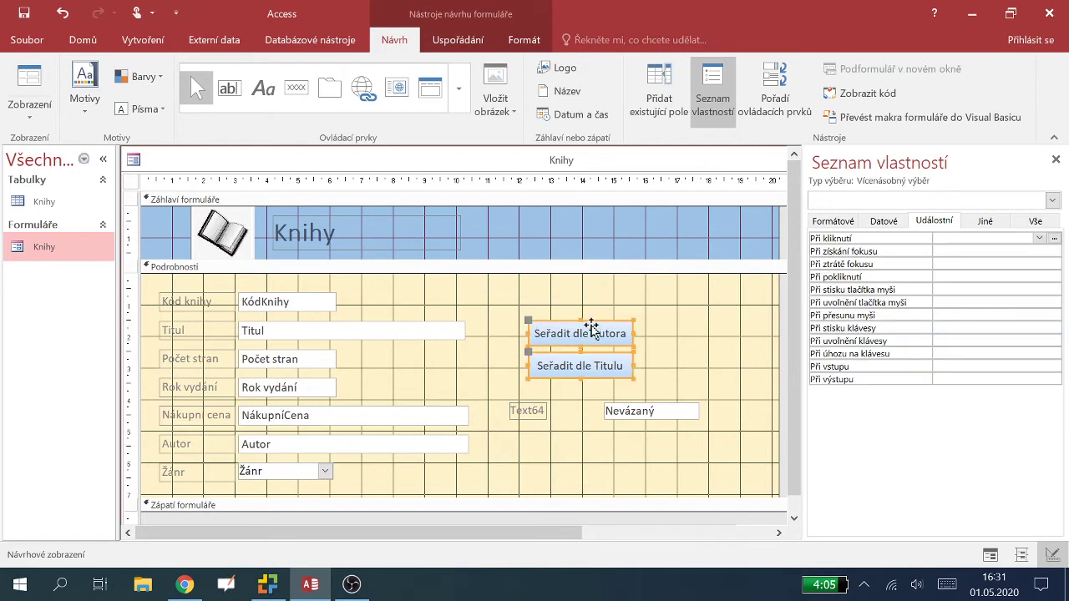
drag(590, 333, 572, 296)
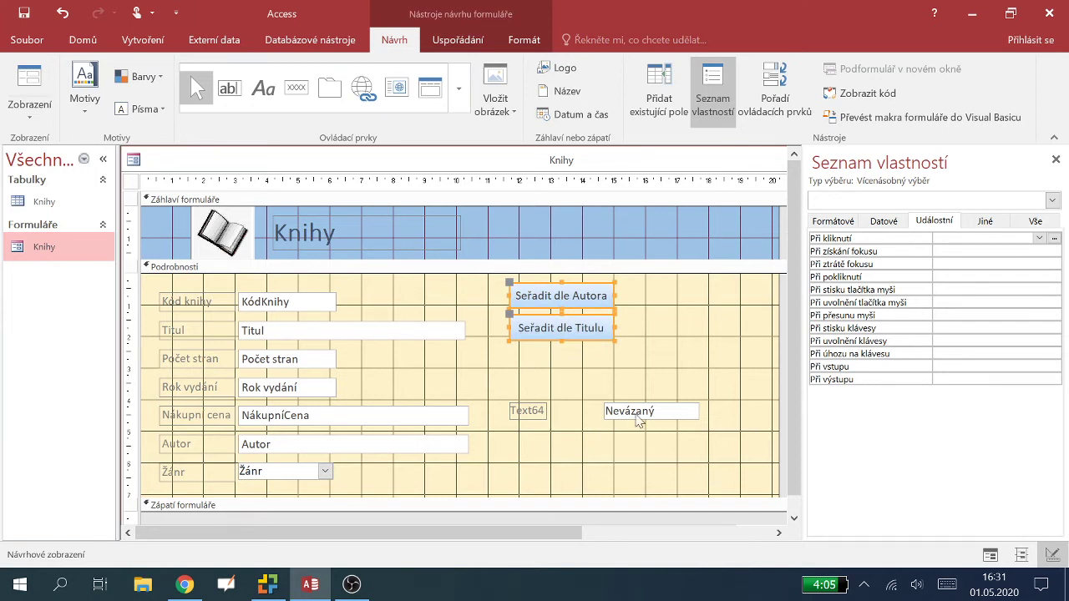
drag(642, 418, 625, 370)
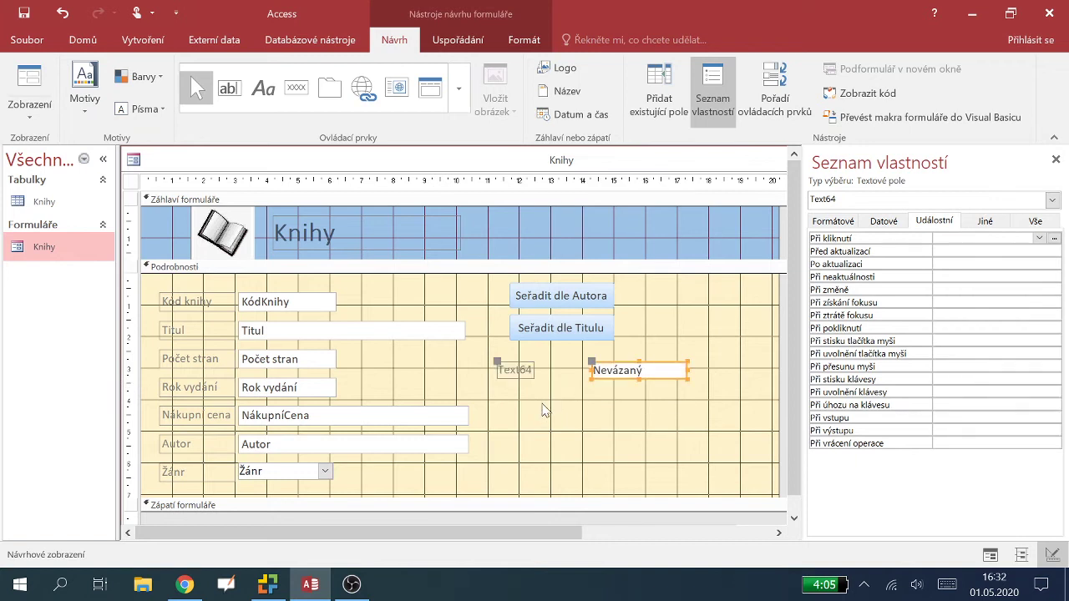
drag(499, 363, 533, 371)
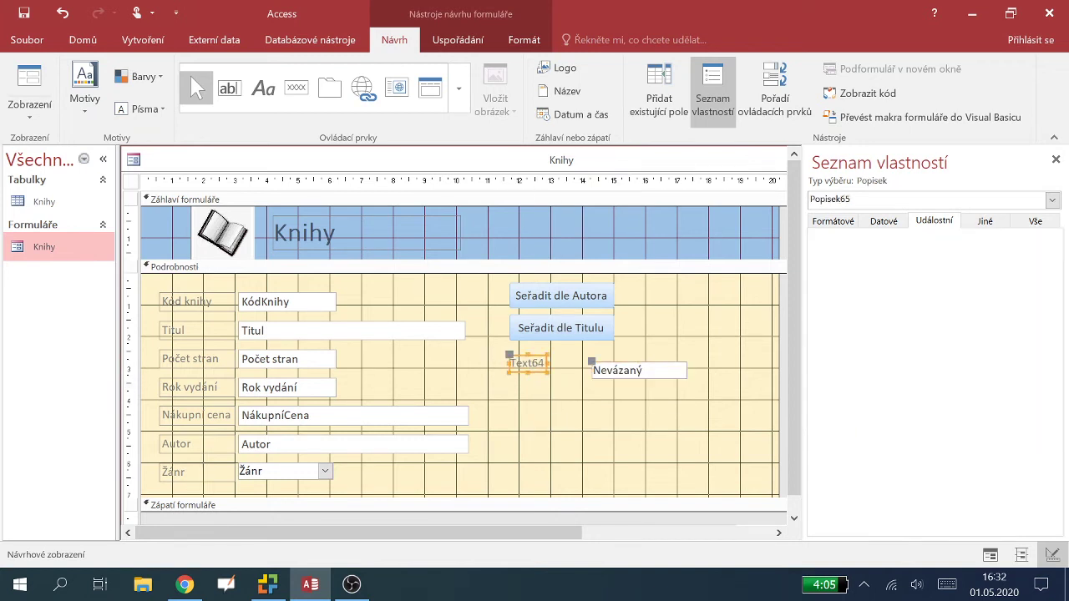
Change the new text box's label to Zadej název
click(534, 365)
key(BackSpace)
key(BackSpace)
key(BackSpace)
key(BackSpace)
key(BackSpace)
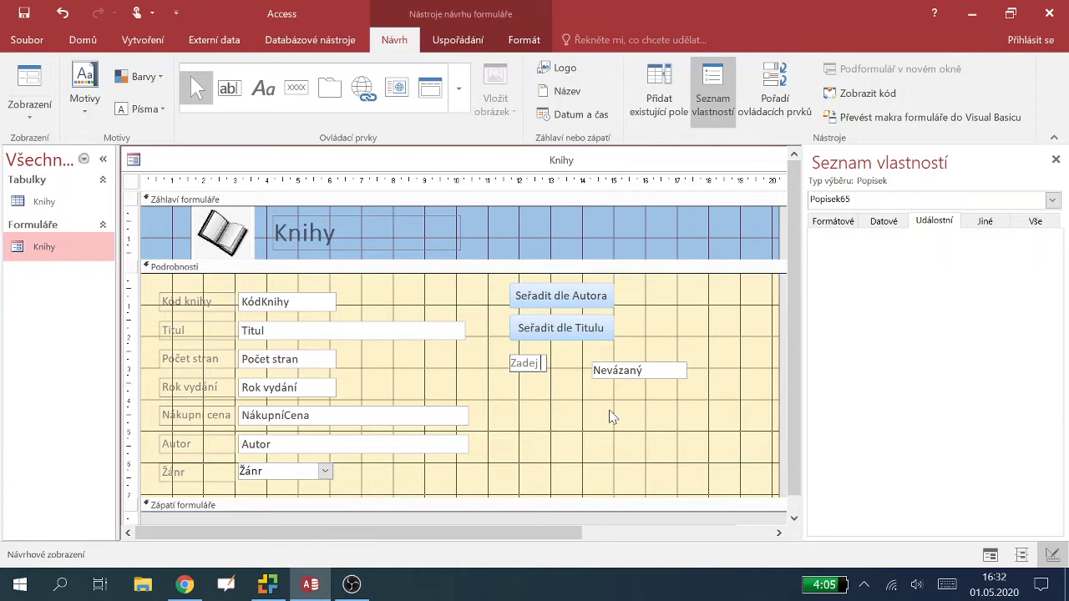
text(ázev)
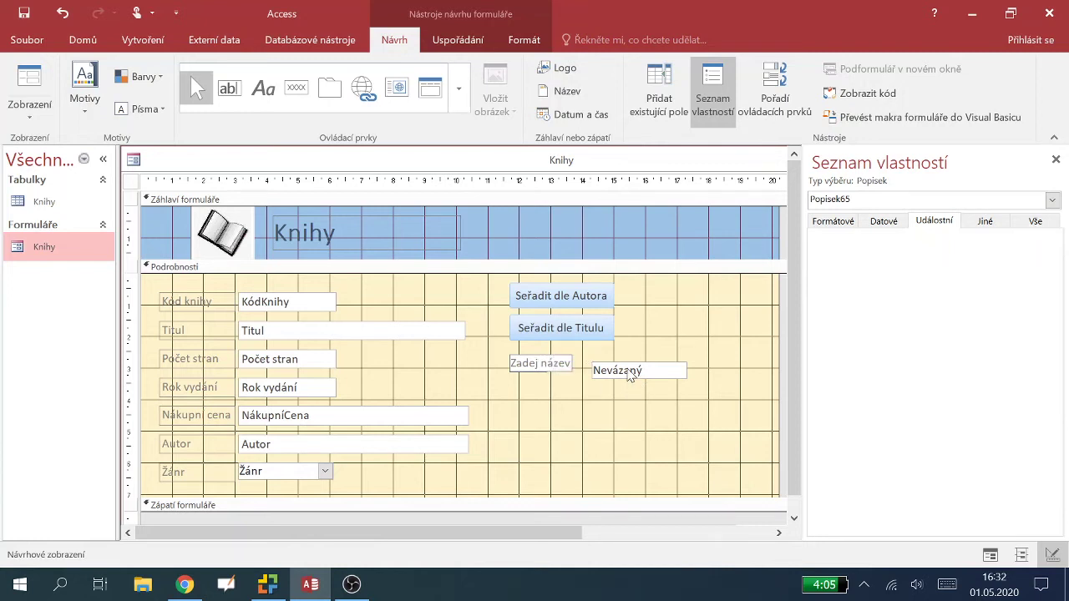
Align the unbound text box right beside the Zadej název label and narrow it from its right edge
click(630, 376)
drag(591, 368, 579, 354)
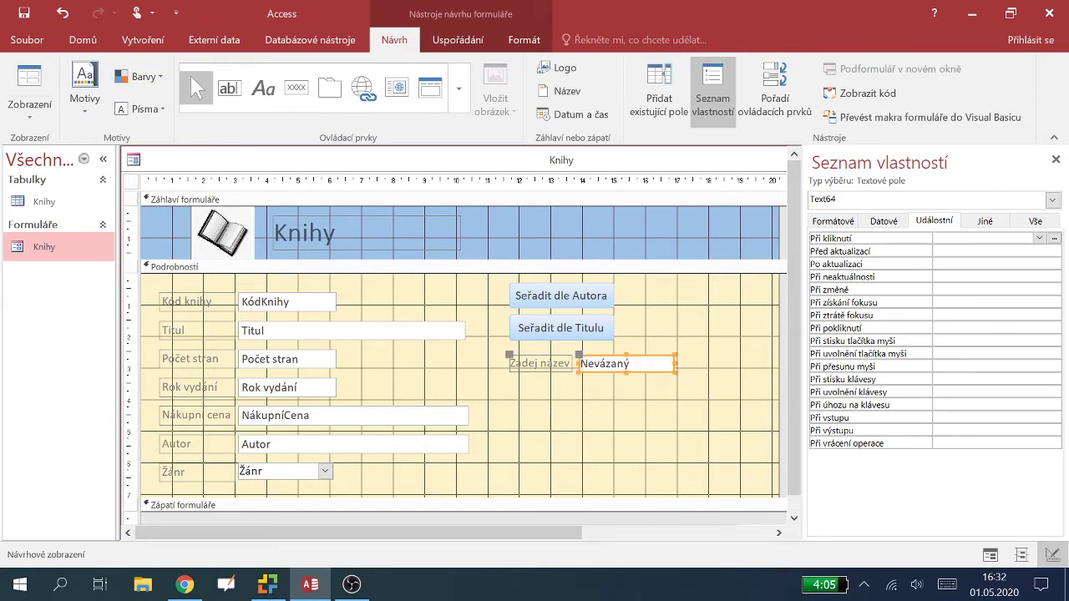
drag(674, 362, 634, 361)
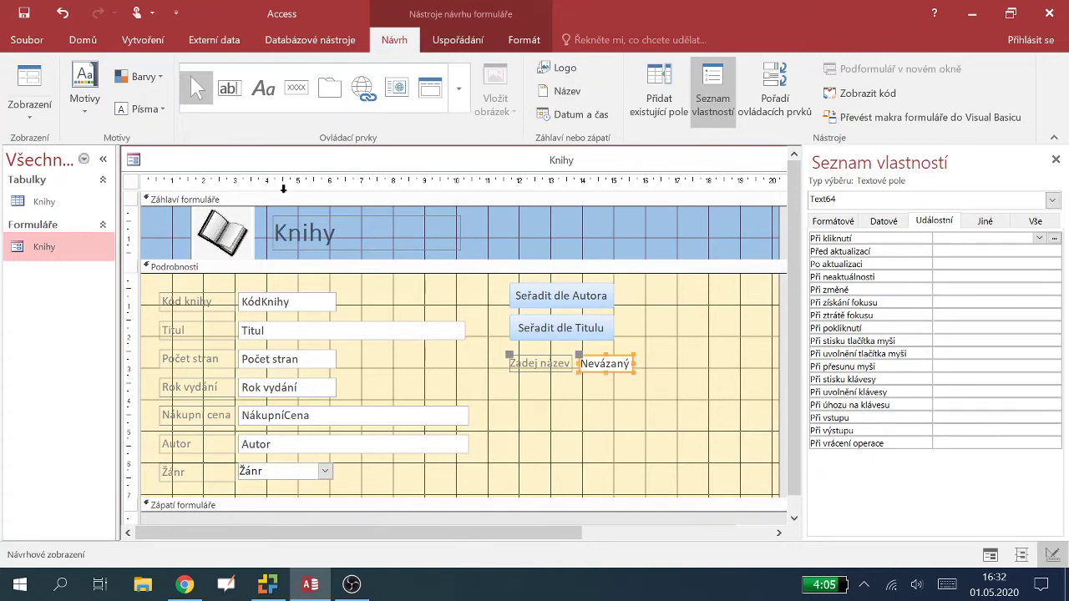
Add a command button to the right of the unbound text box, cancelling the button wizard
click(297, 94)
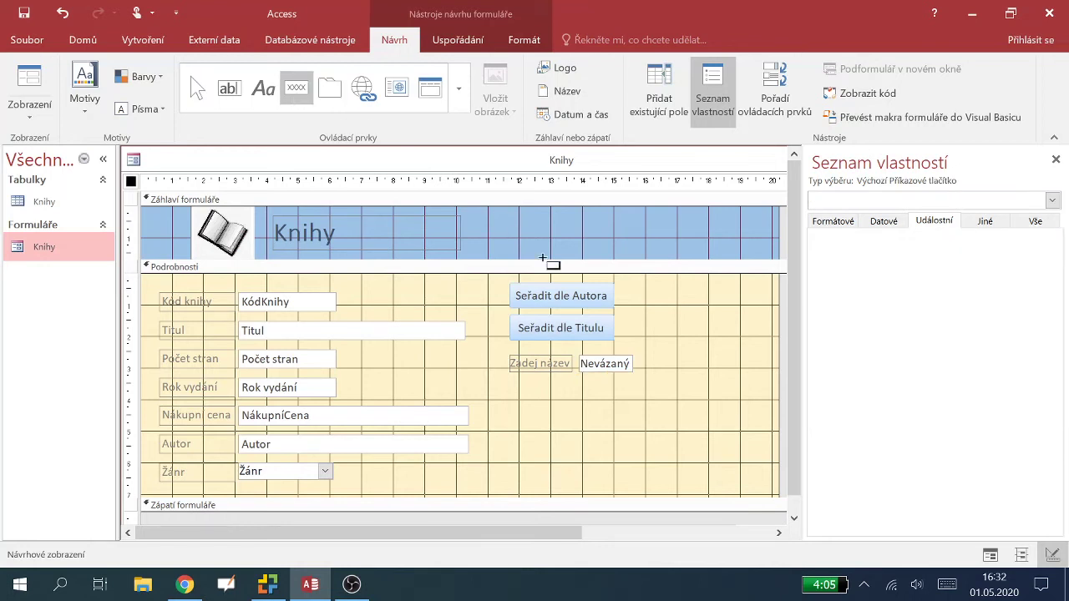
click(651, 354)
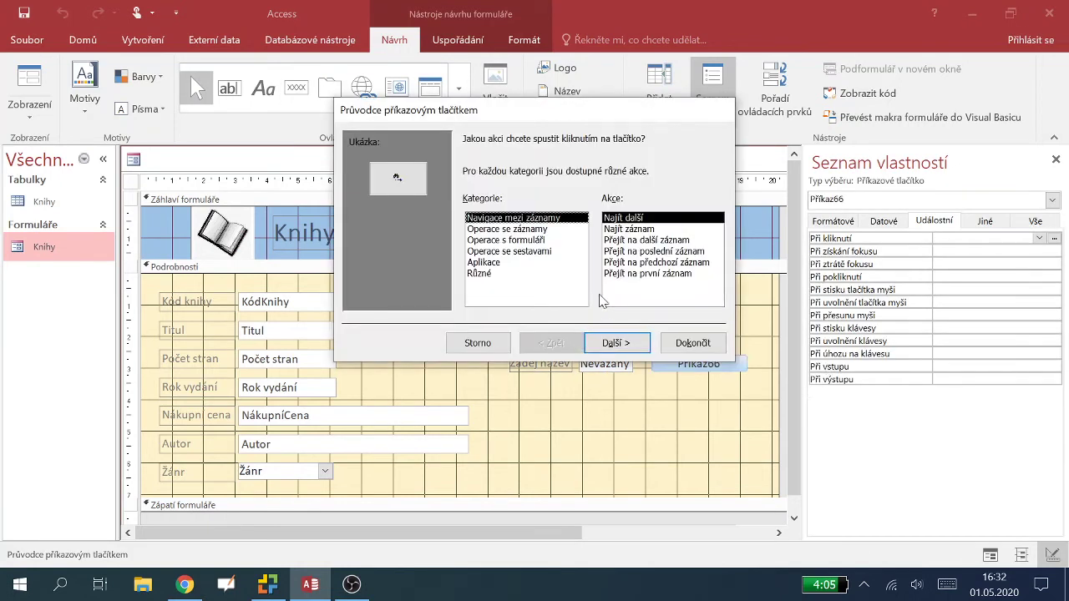
click(477, 343)
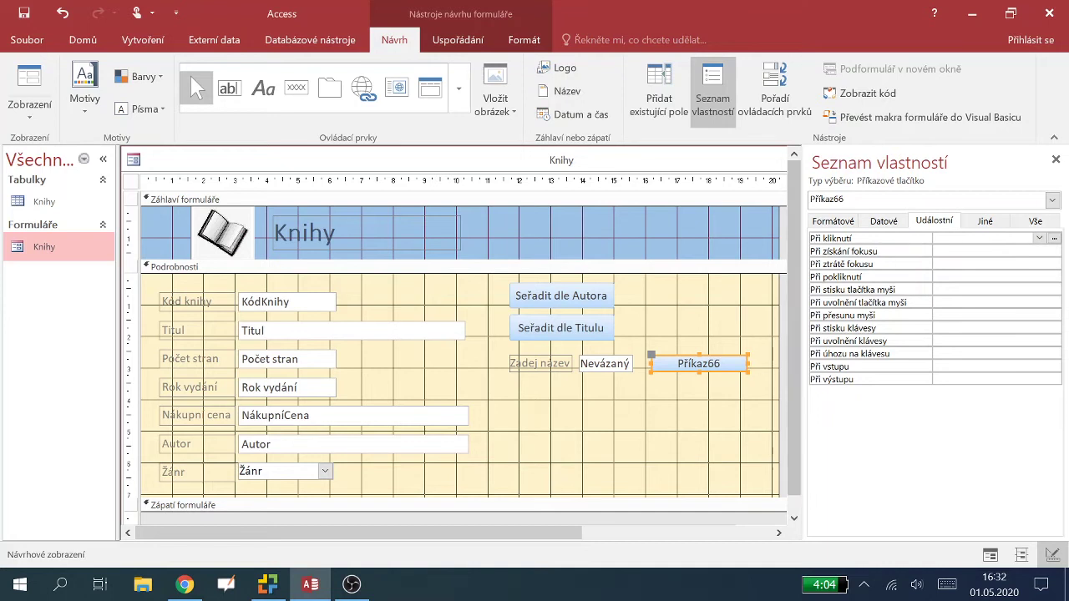
Set the new button's caption to Hledej and narrow the button to about 1.889 cm
click(835, 221)
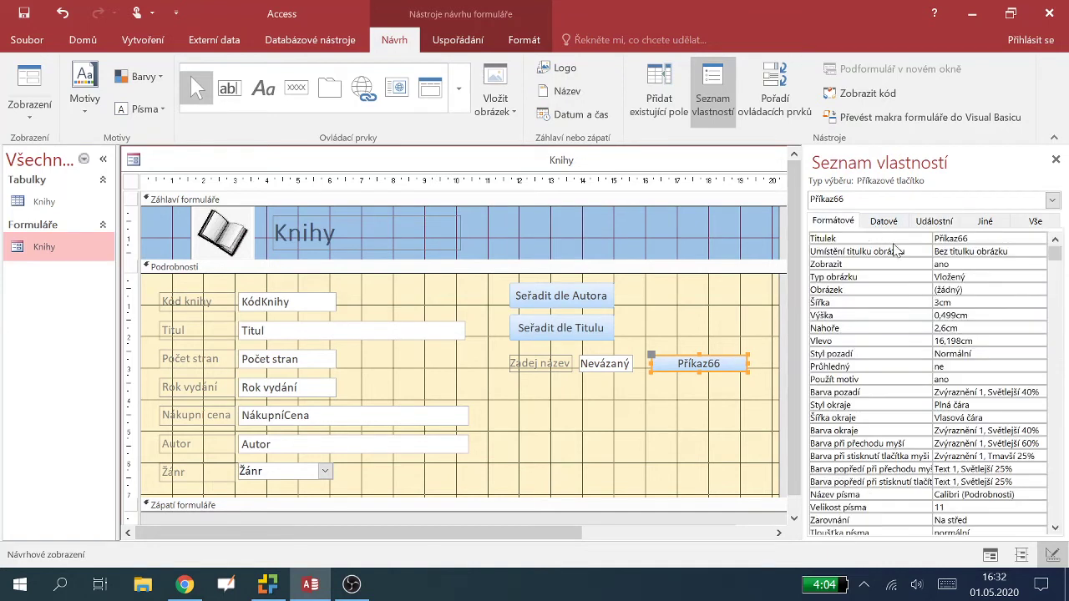
click(952, 239)
double_click(950, 239)
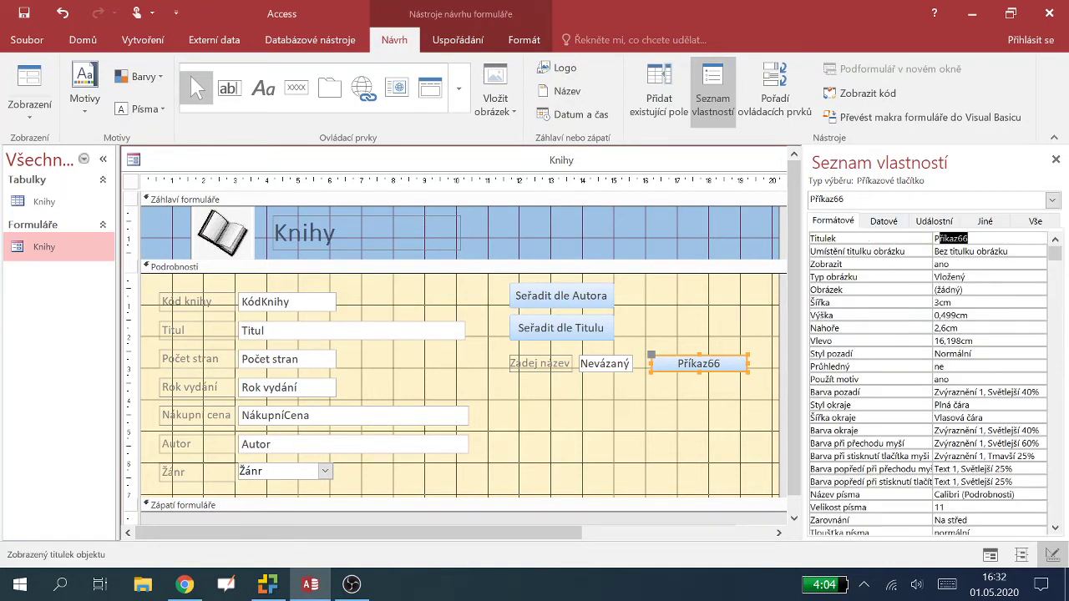
text(Hledej)
key(Return)
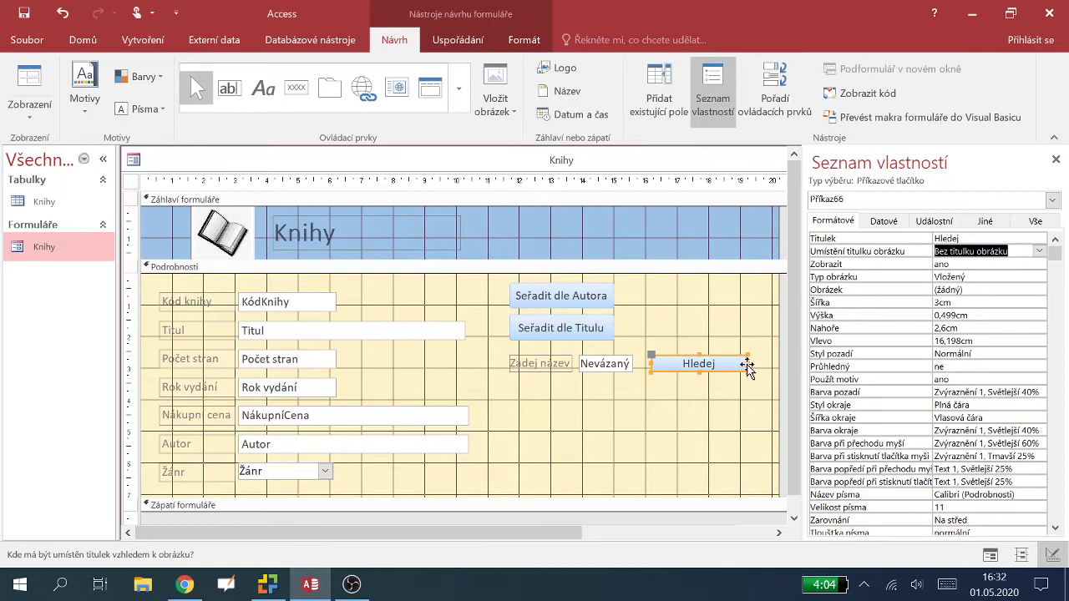
drag(748, 363, 715, 364)
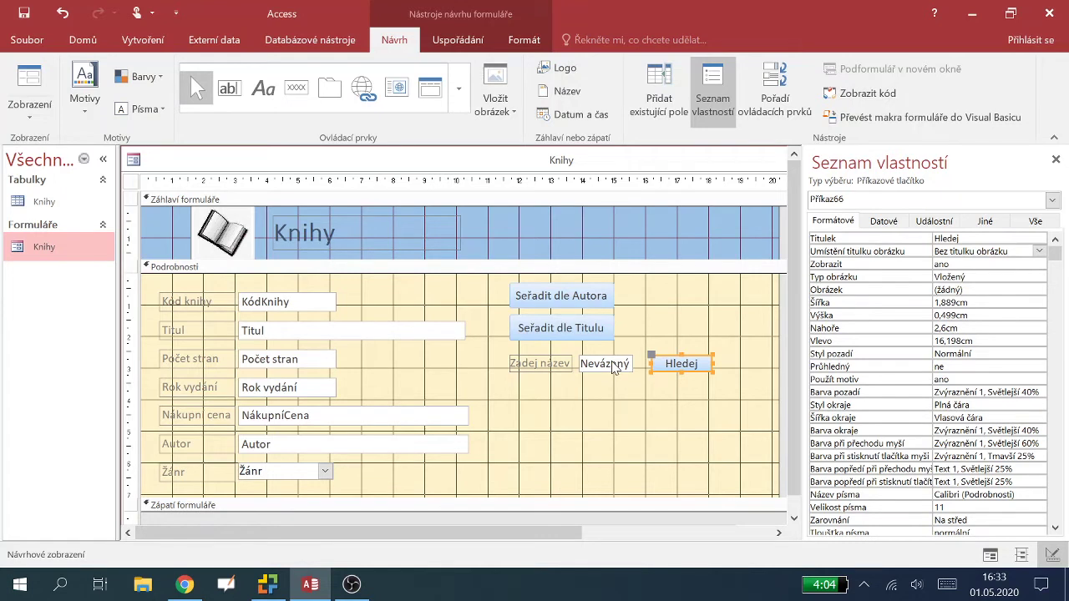
Test the Hledej button in form view by entering gulag in the Zadej název box and running the search
click(30, 102)
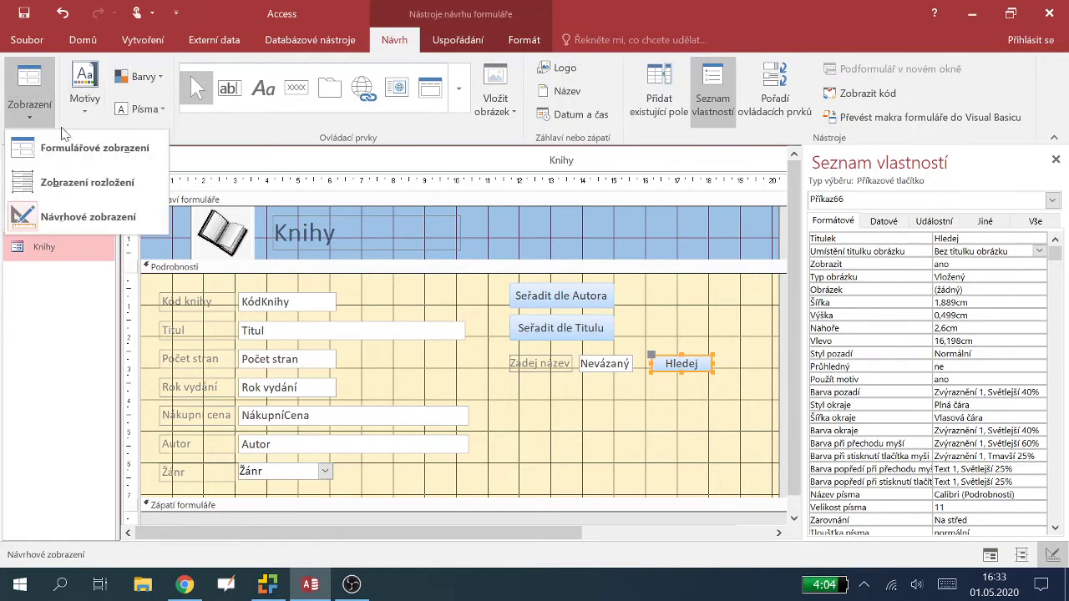
click(94, 148)
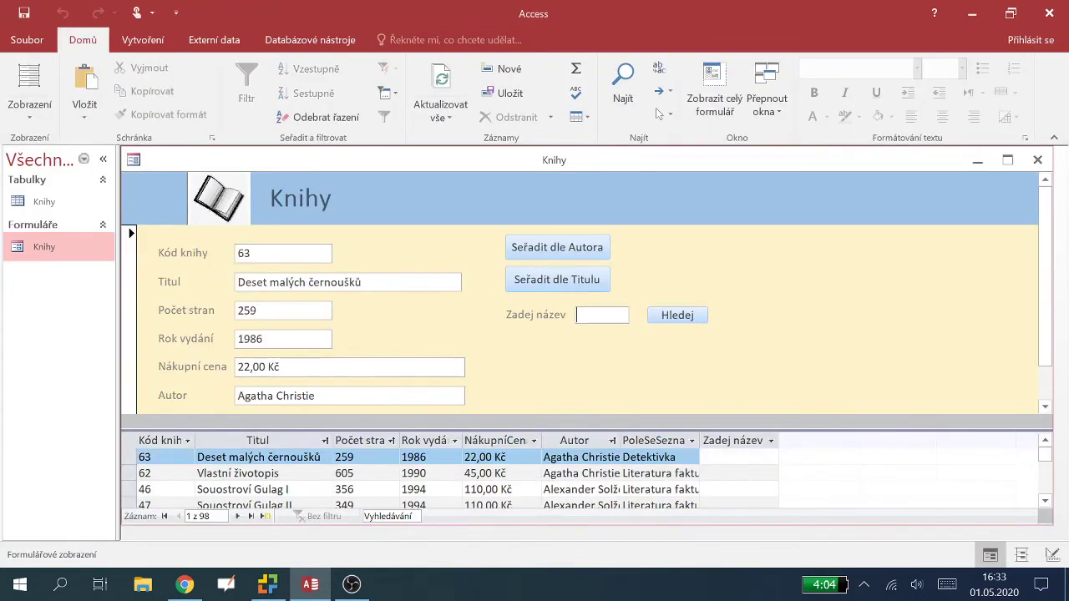
text(lag)
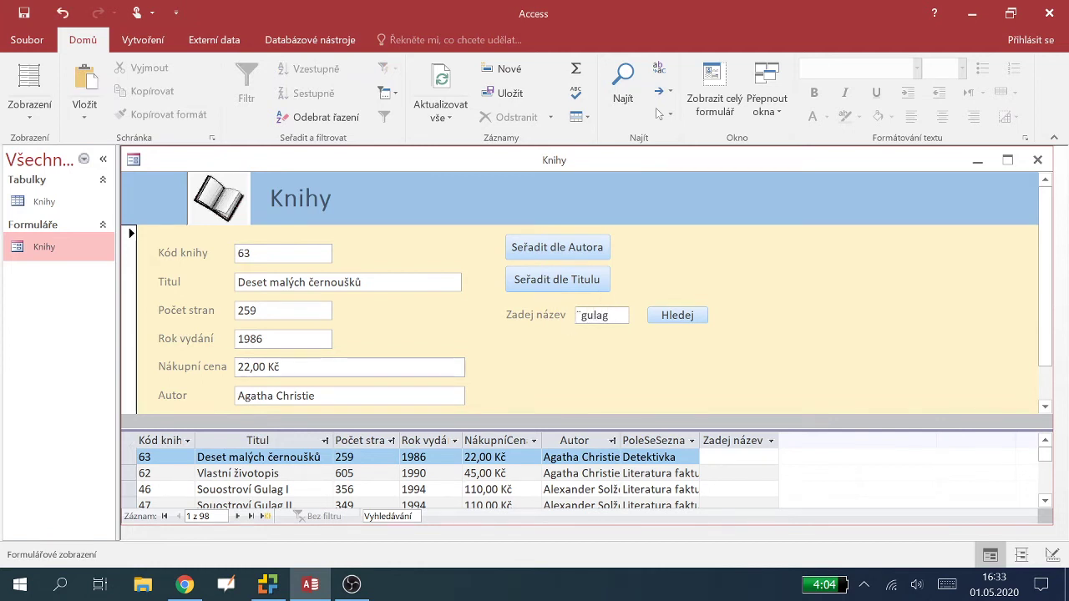
click(682, 317)
click(682, 317)
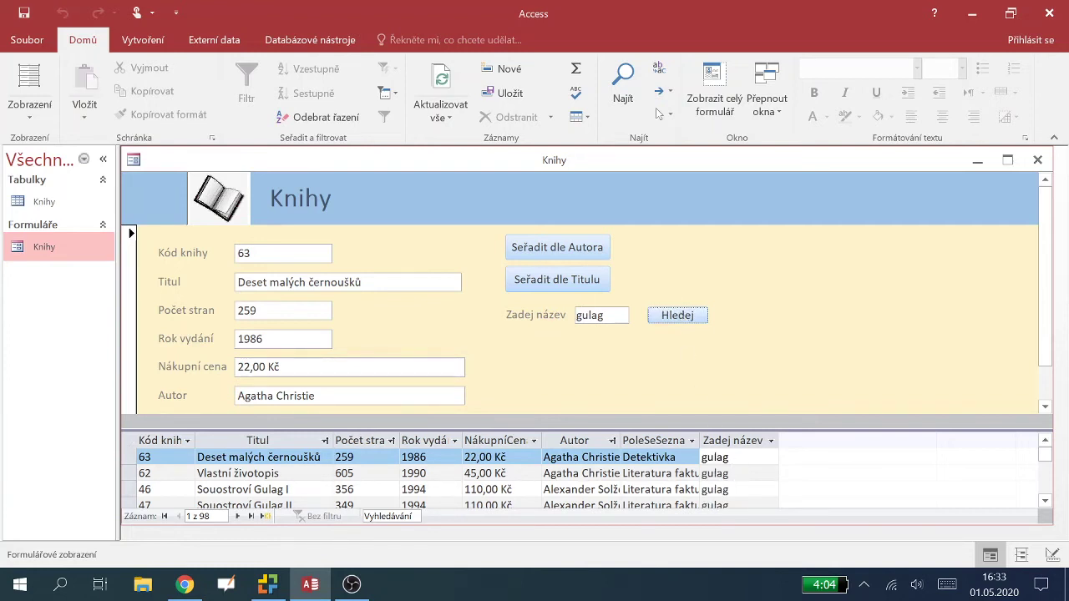
click(671, 319)
Return the form to design view and name the unbound search text box hled
click(21, 119)
click(51, 212)
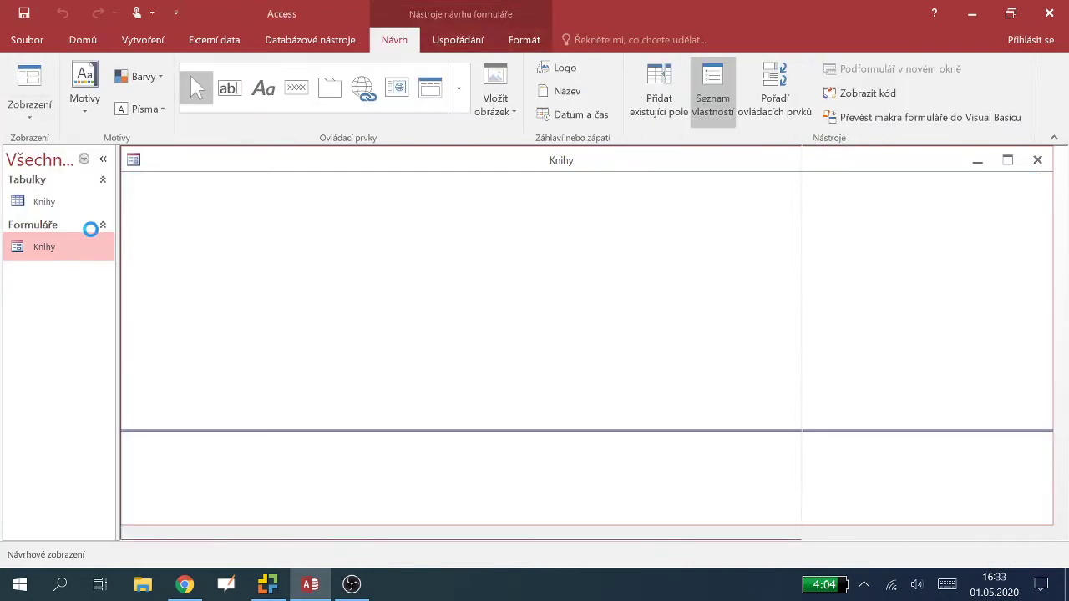
click(618, 368)
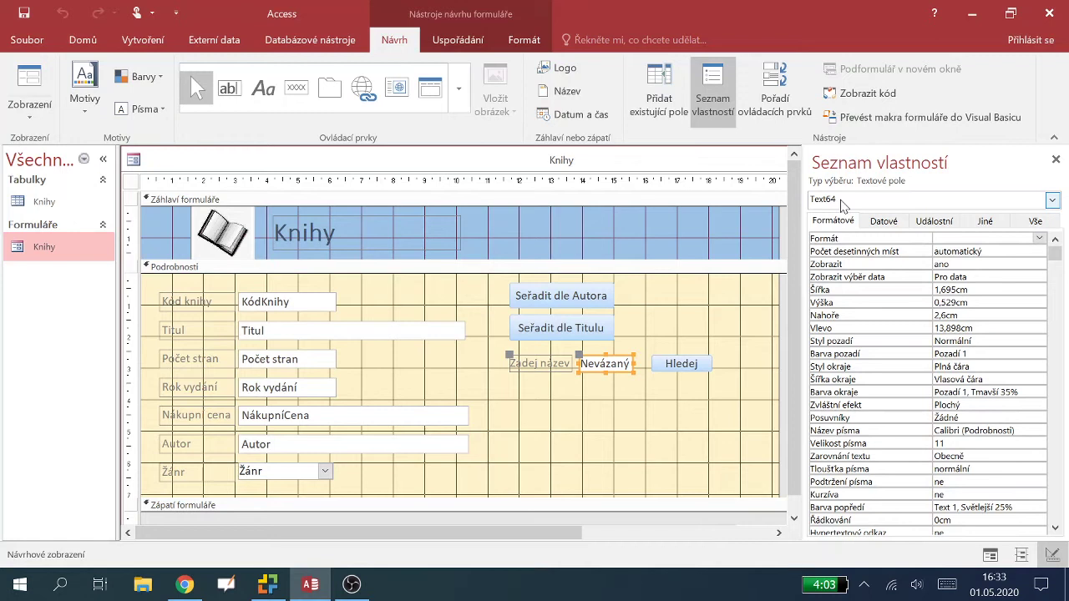
click(983, 224)
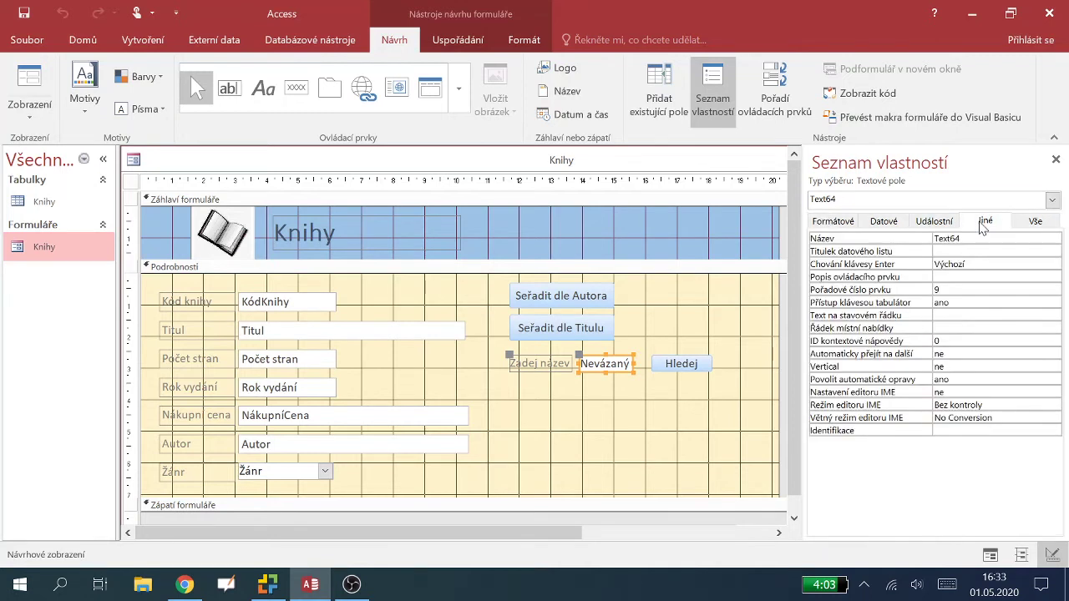
click(947, 238)
text(hled)
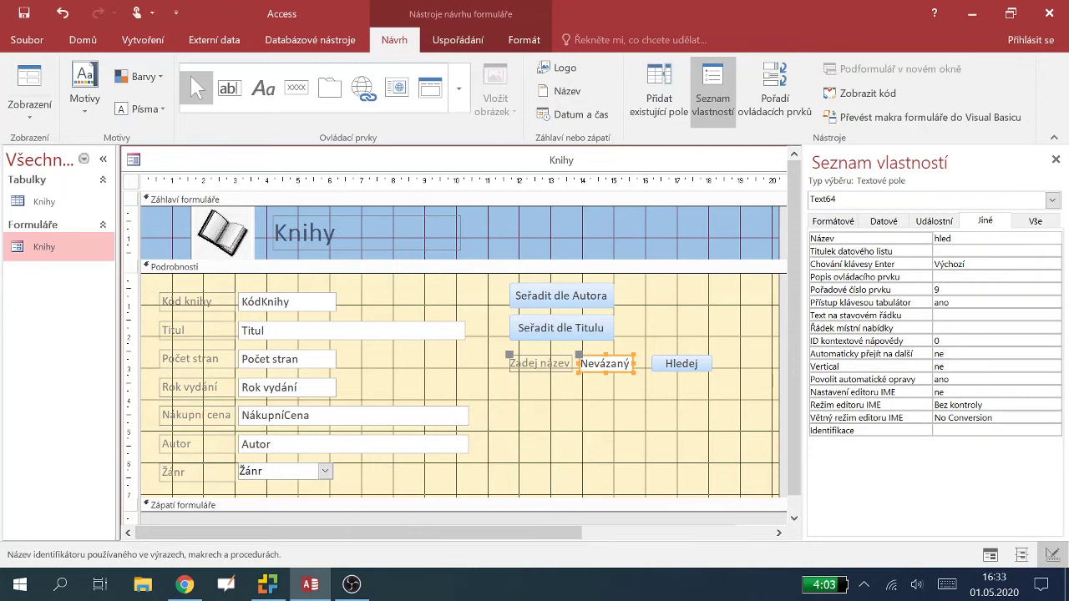
key(Return)
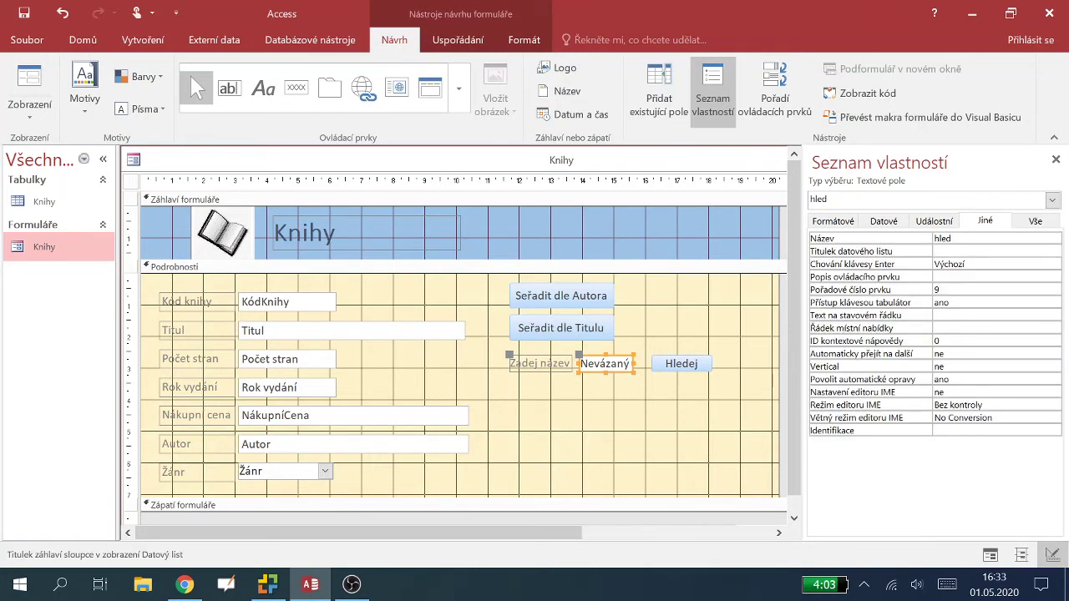
Open the macro builder for the Hledej button's Při kliknutí event
click(690, 367)
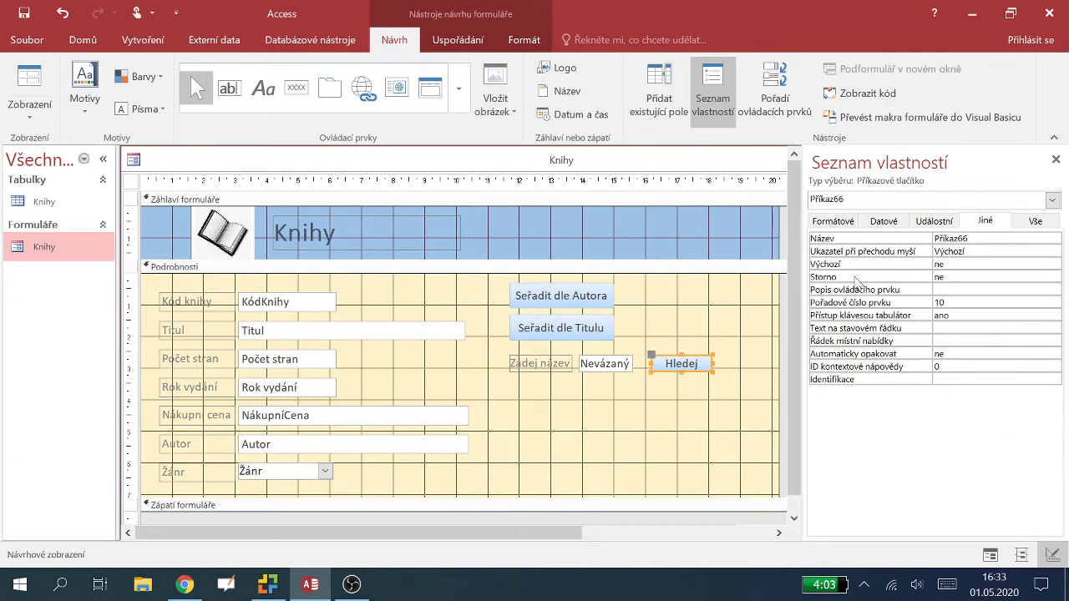
click(926, 221)
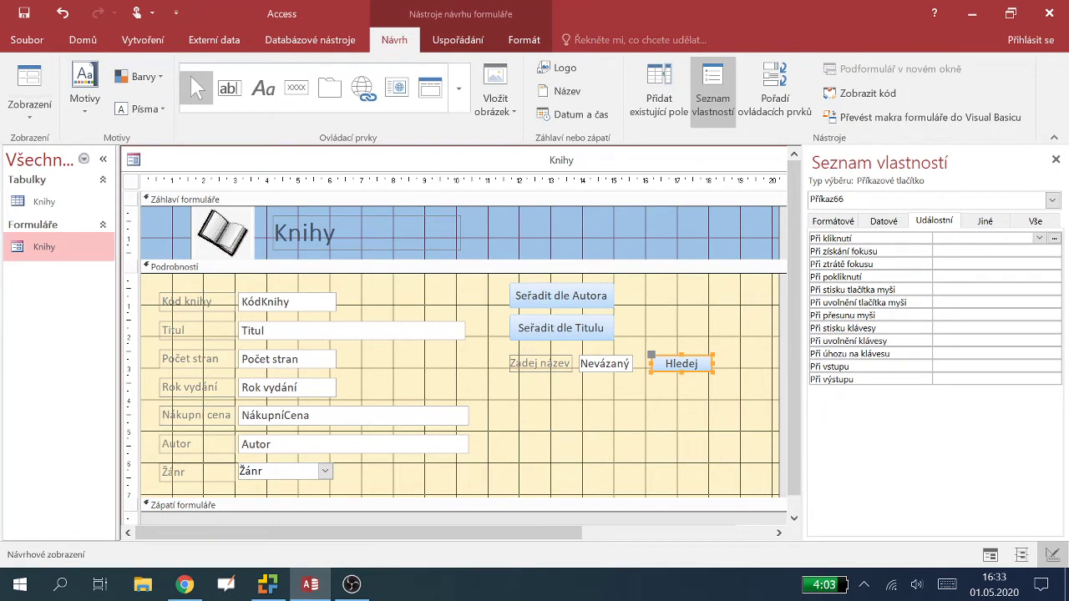
click(1055, 239)
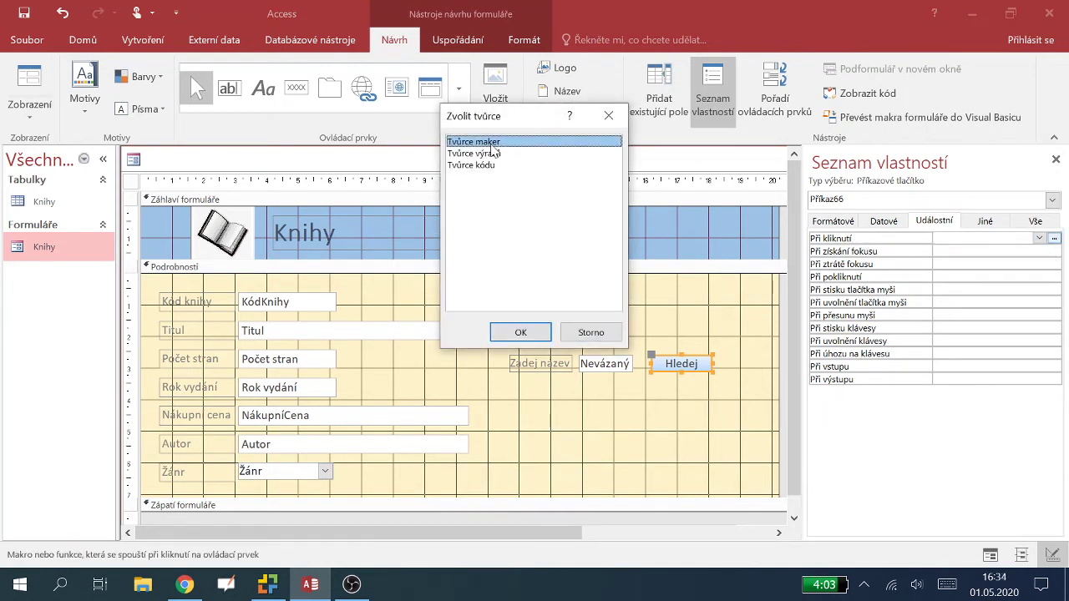
click(520, 332)
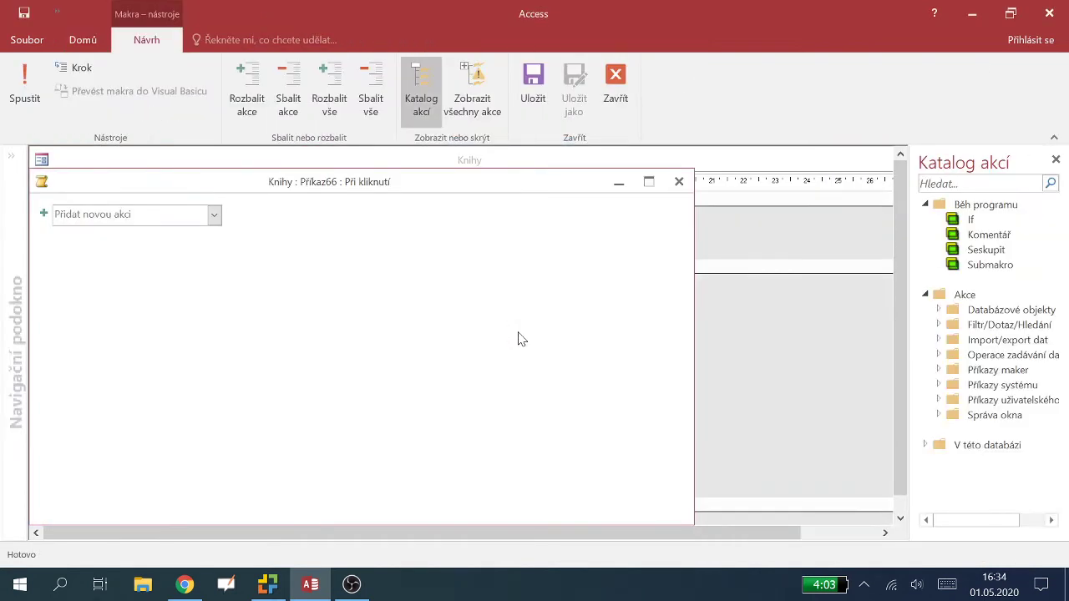
Add a PřejítNaOvládacíPrvek action to the macro with Titul as the control name
click(215, 217)
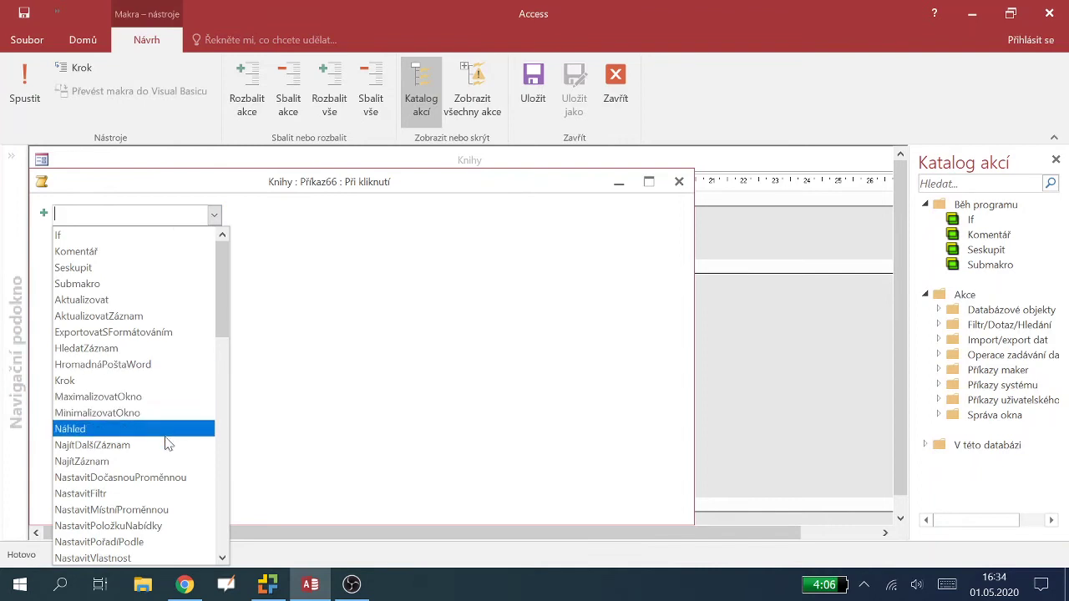
scroll(164, 465, down, 1)
scroll(164, 470, down, 1)
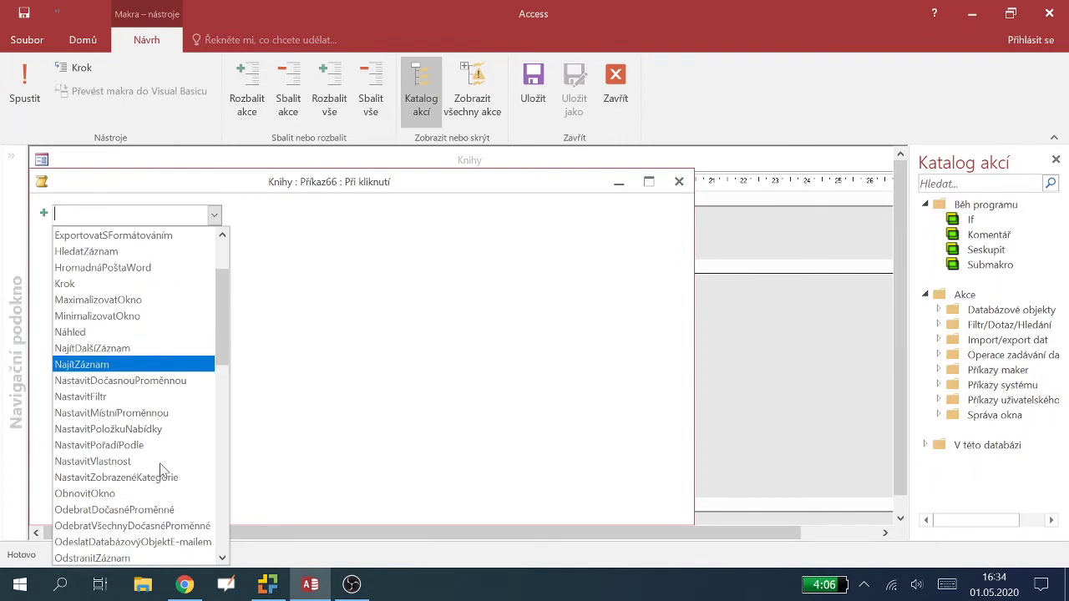
scroll(165, 470, down, 3)
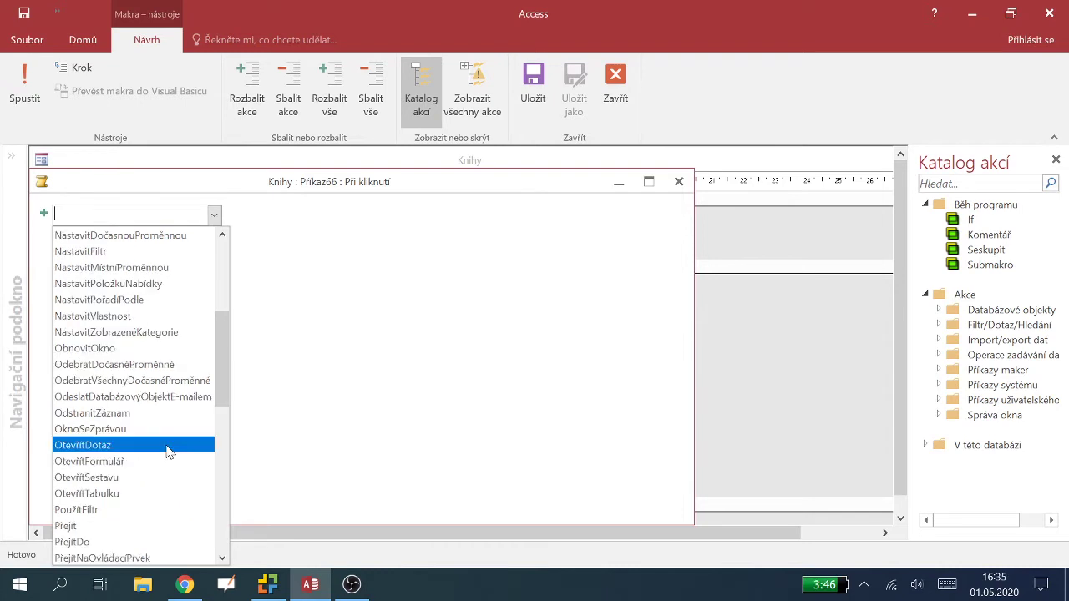
click(136, 557)
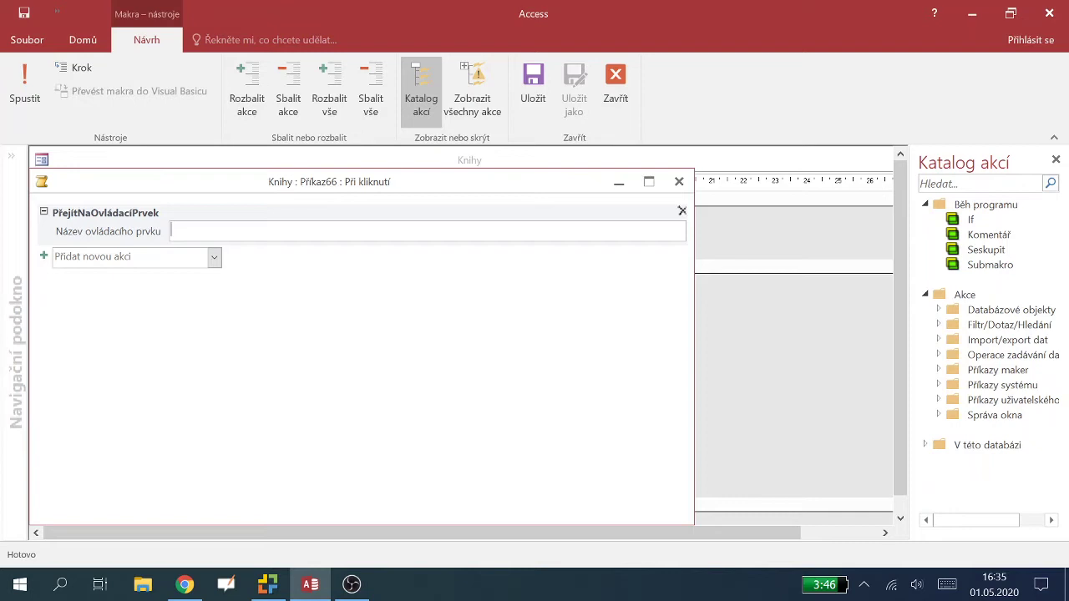
text(titu)
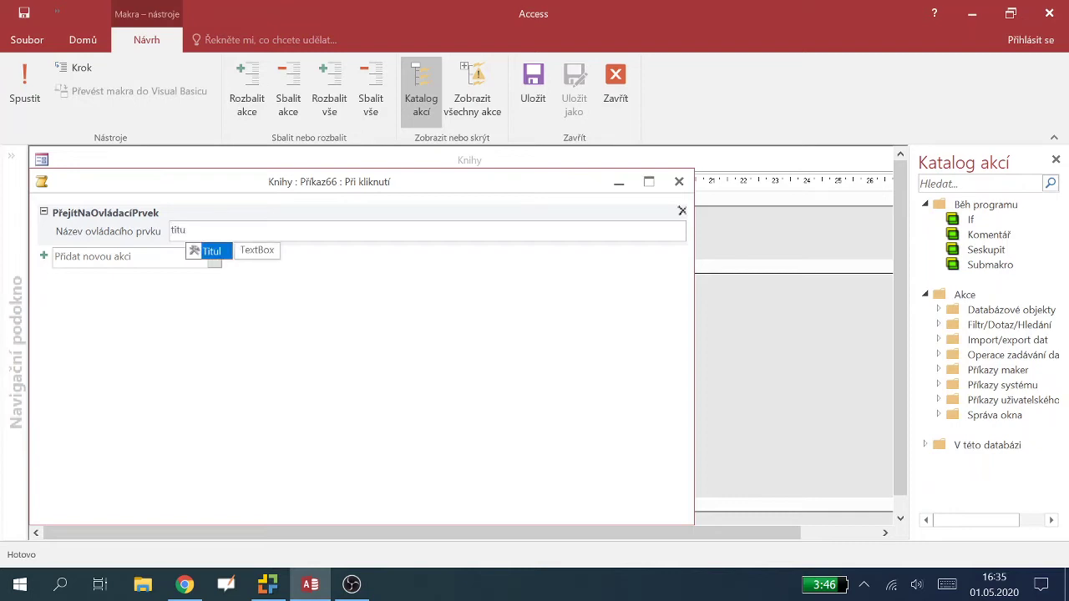
click(211, 253)
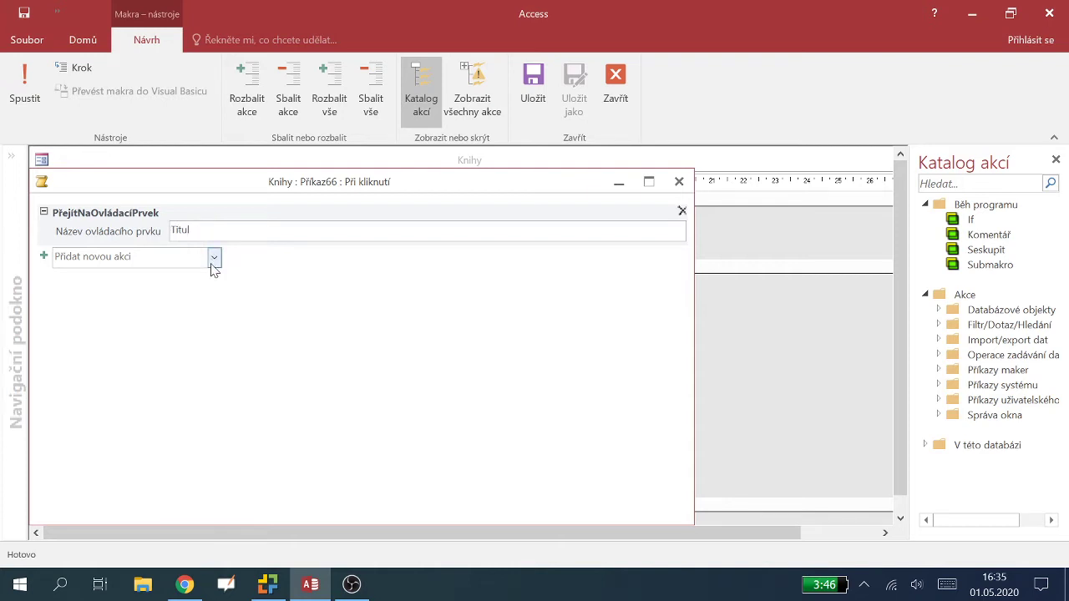
Add a NajítZáznam action after the PřejítNaOvládacíPrvek action and activate its Najít argument
click(214, 258)
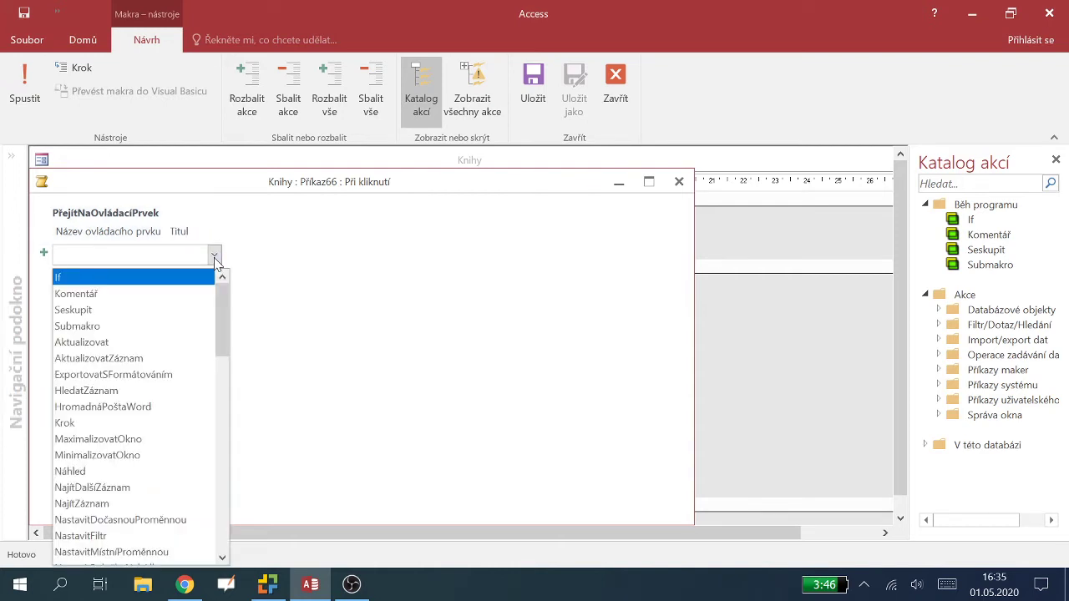
scroll(161, 410, down, 3)
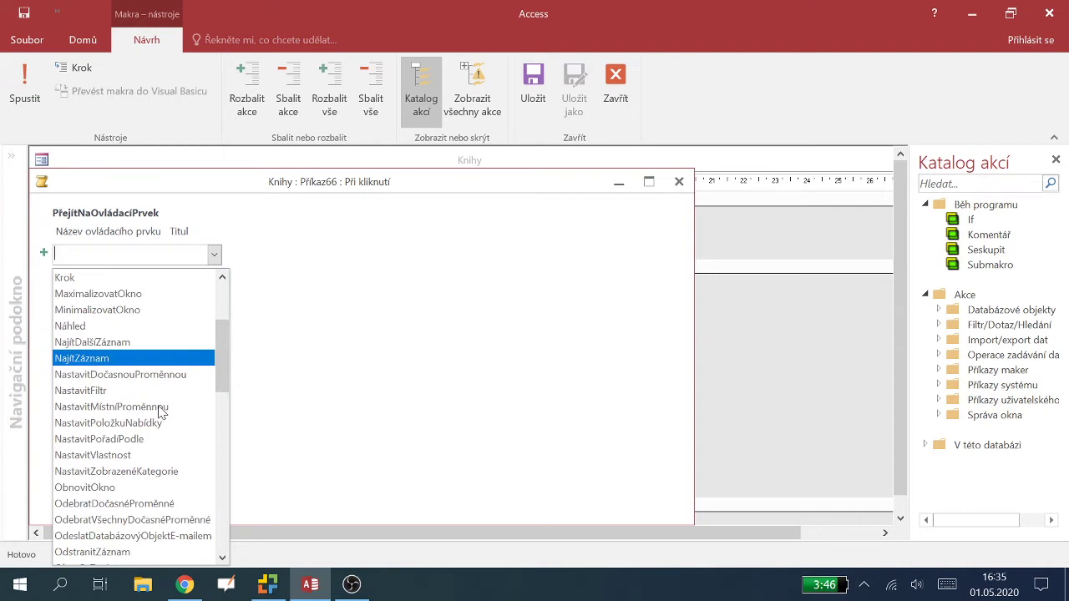
click(112, 358)
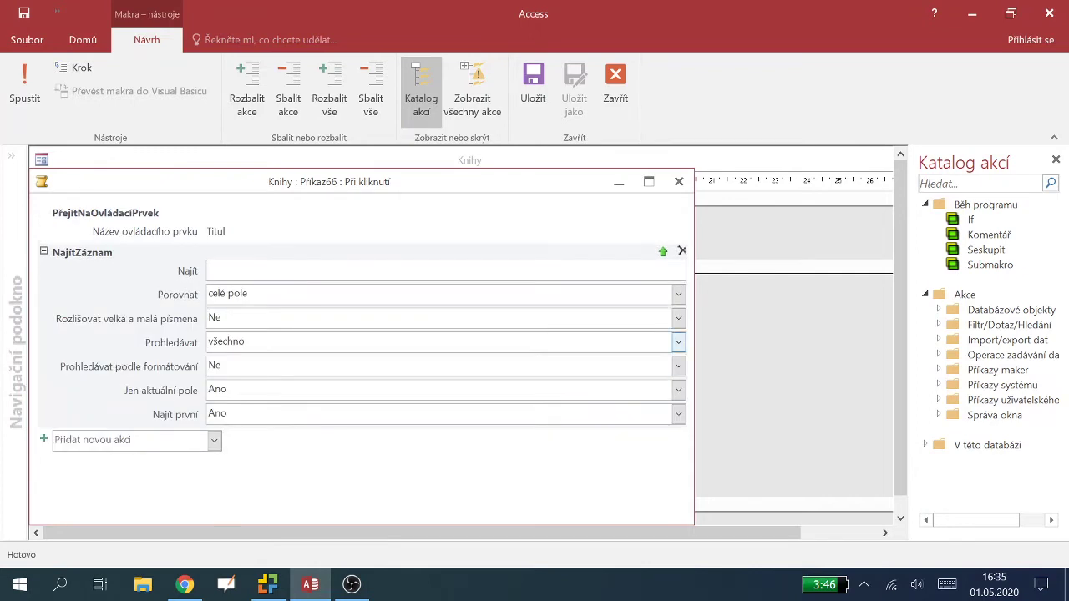
click(409, 269)
text(formu)
key(BackSpace)
key(BackSpace)
key(BackSpace)
key(BackSpace)
key(BackSpace)
Set the Najít argument of the NajítZáznam action to the expression =[Formuláře]![Knihy]![hled]
text(=form)
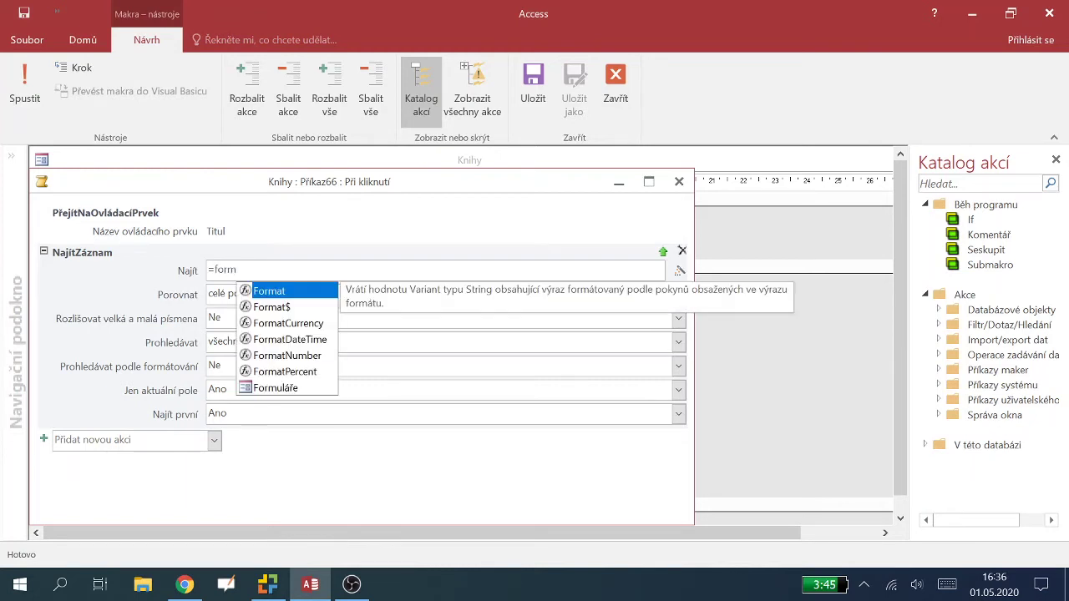
click(282, 388)
double_click(282, 389)
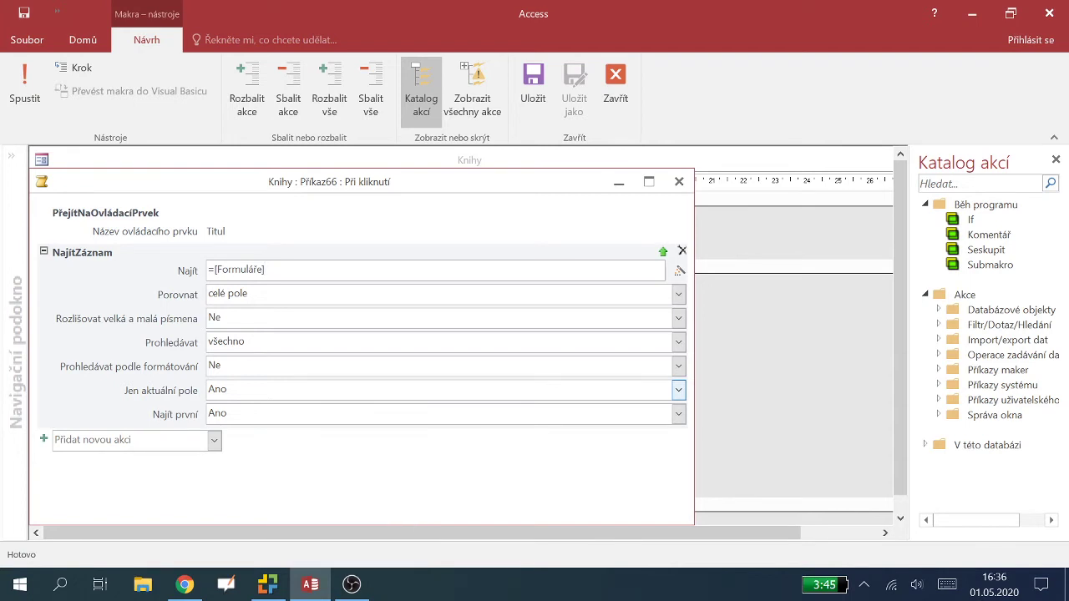
text(!)
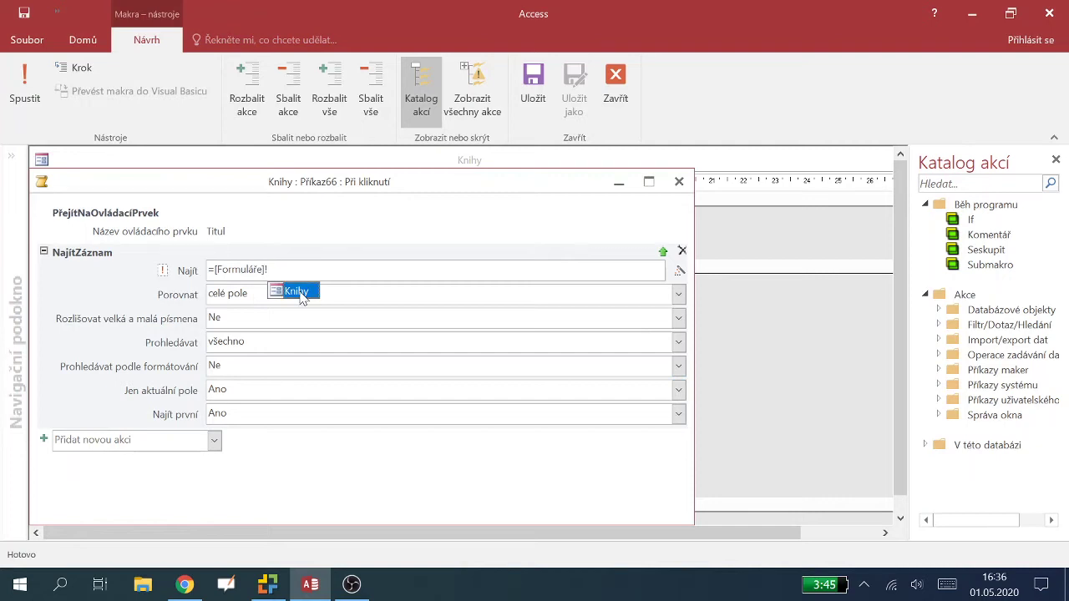
double_click(298, 292)
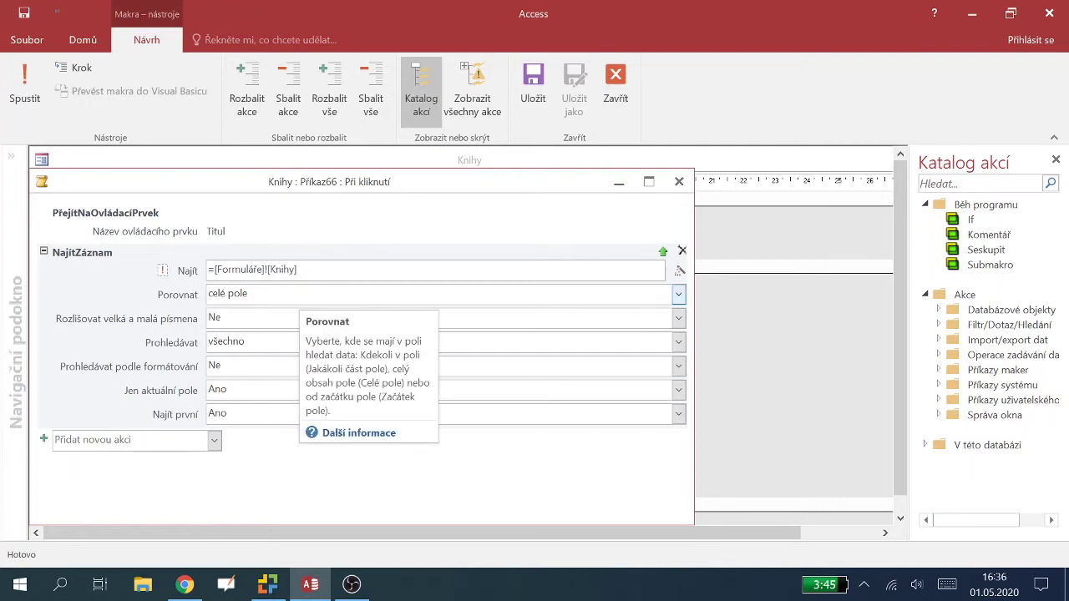
text(!)
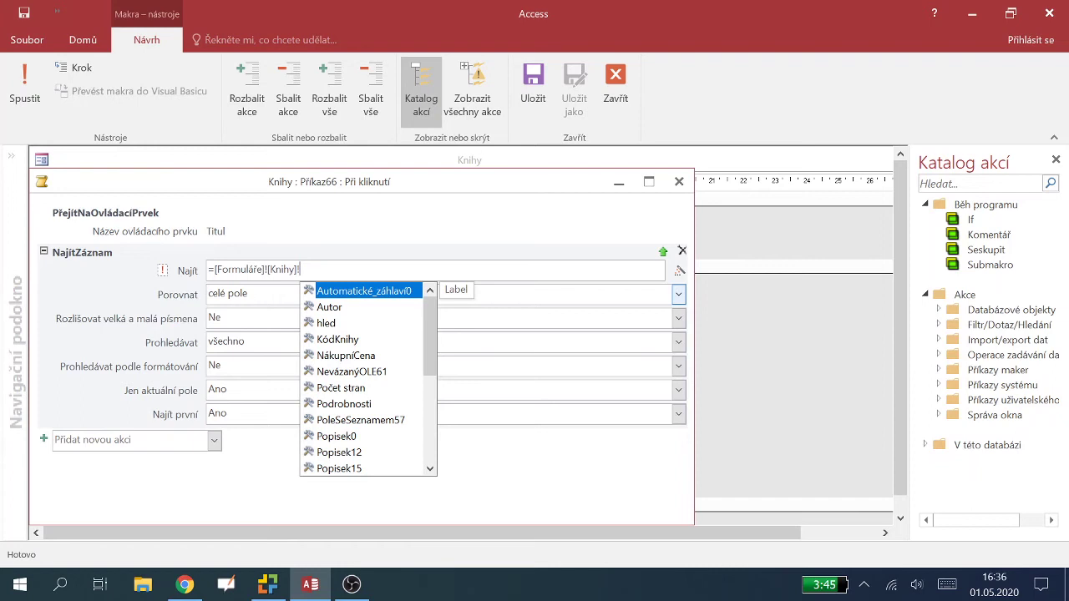
scroll(334, 347, down, 4)
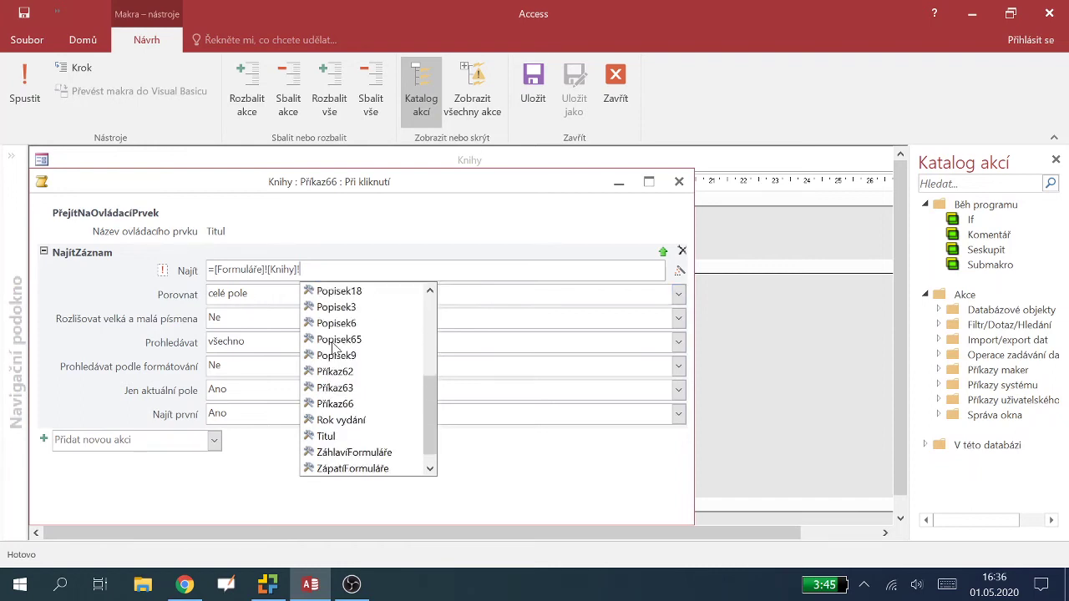
scroll(331, 347, down, 1)
scroll(331, 334, up, 5)
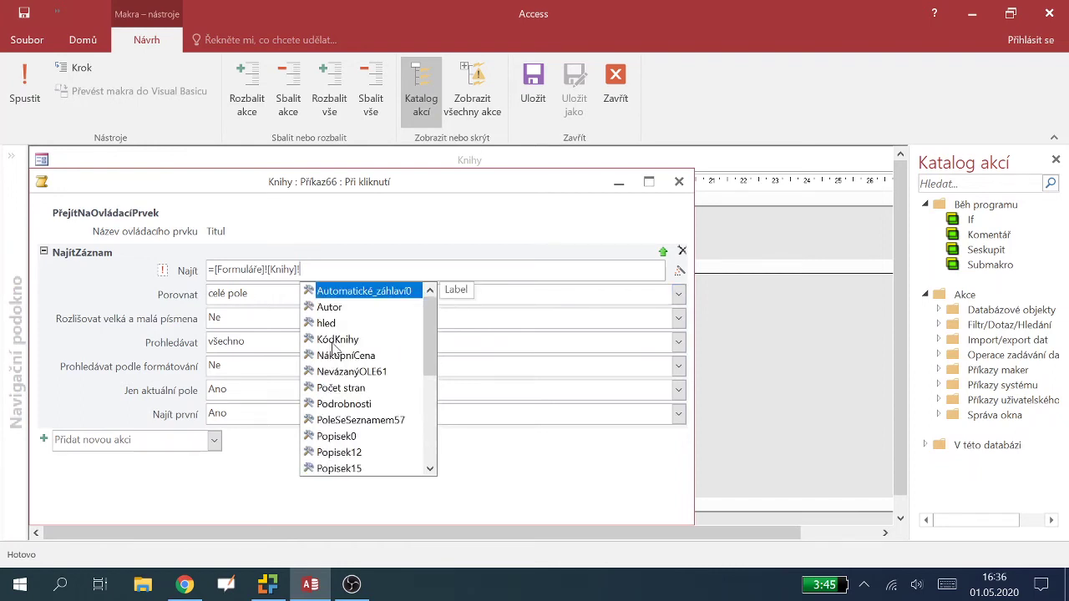
click(329, 324)
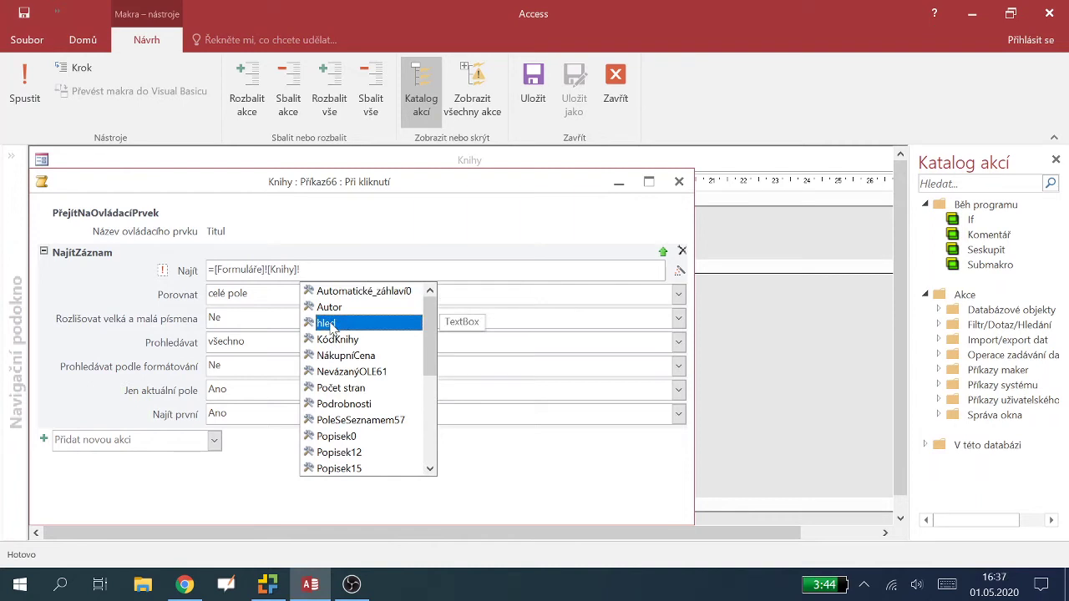
key(Return)
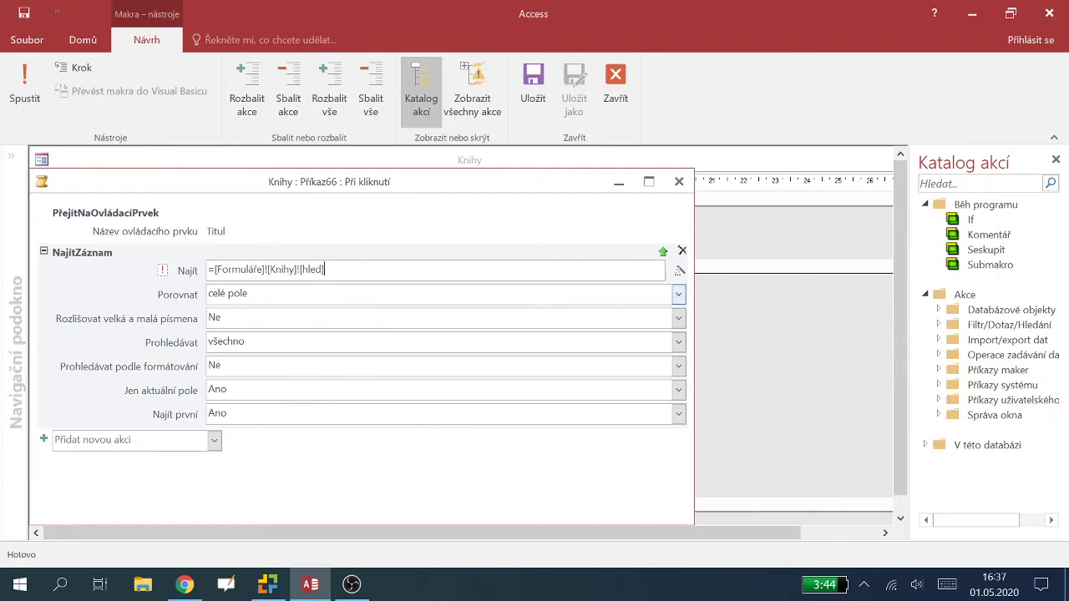
Set the Porovnat argument of the NajítZáznam action to jakákoli část pole
key(Tab)
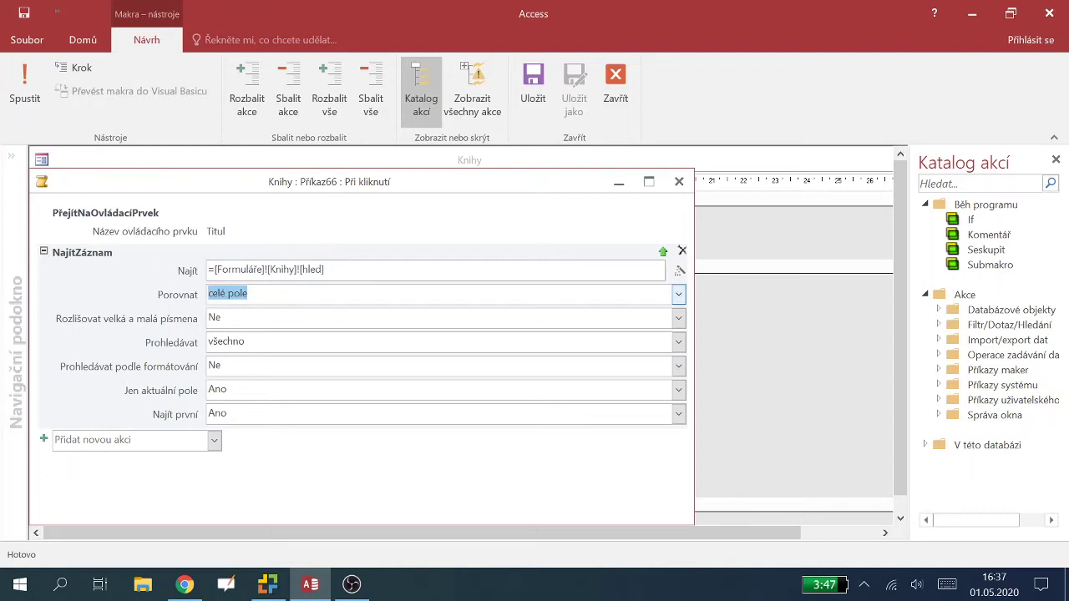
click(678, 294)
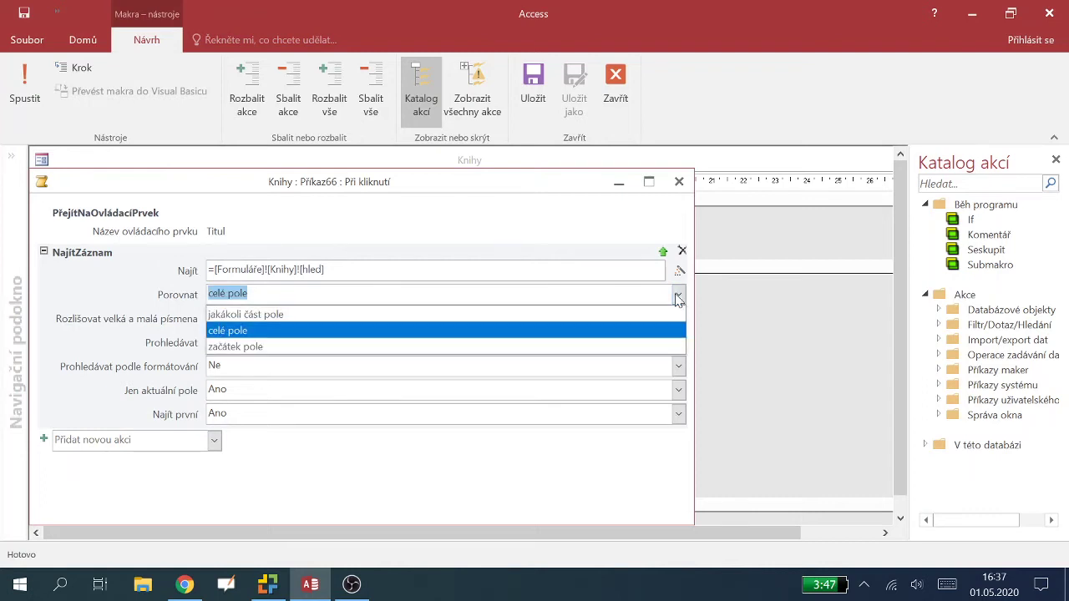
click(309, 315)
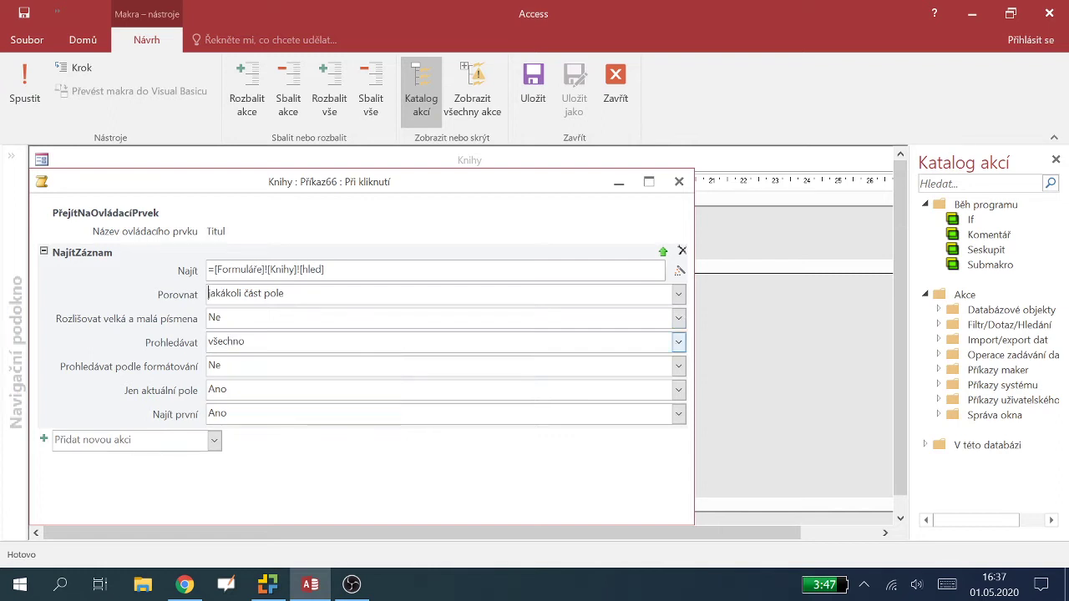
Keep the Prohledávat argument of the NajítZáznam action at všechno, then save and close the Hledej button's macro
click(226, 341)
click(678, 344)
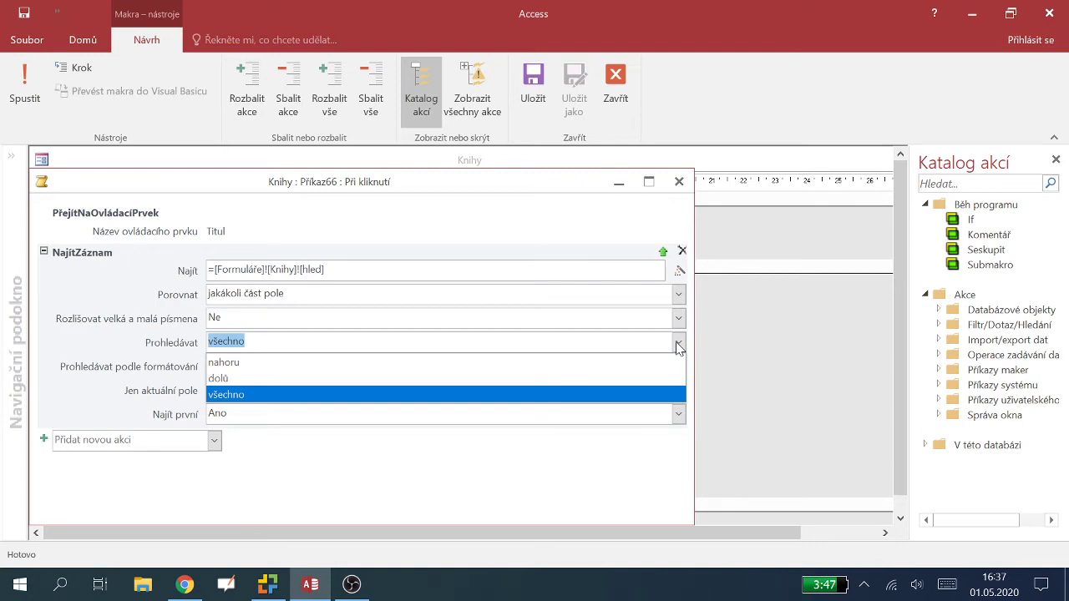
click(677, 348)
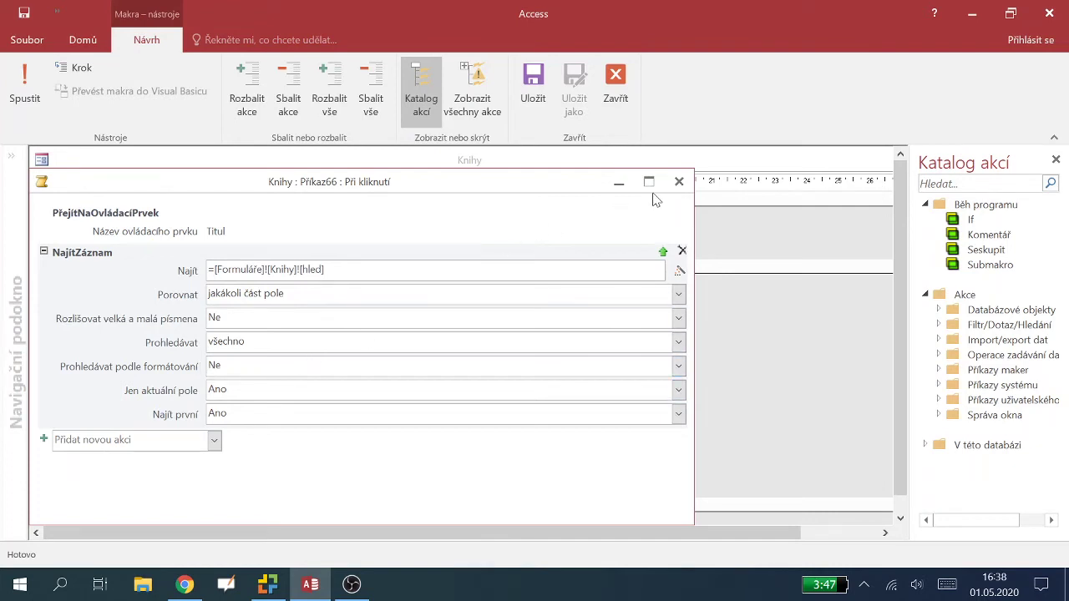
click(618, 92)
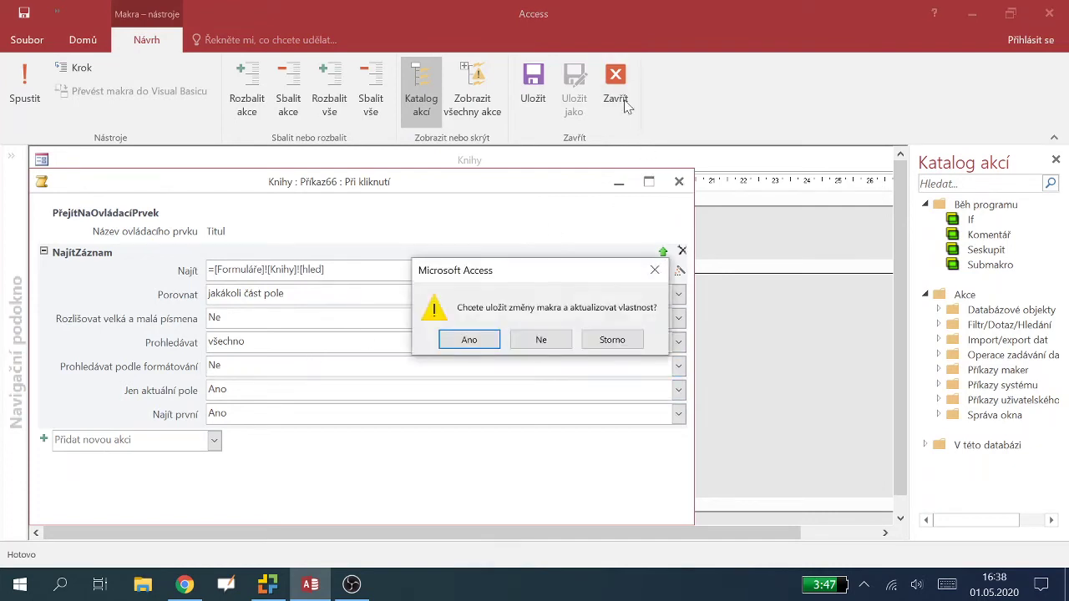
click(469, 340)
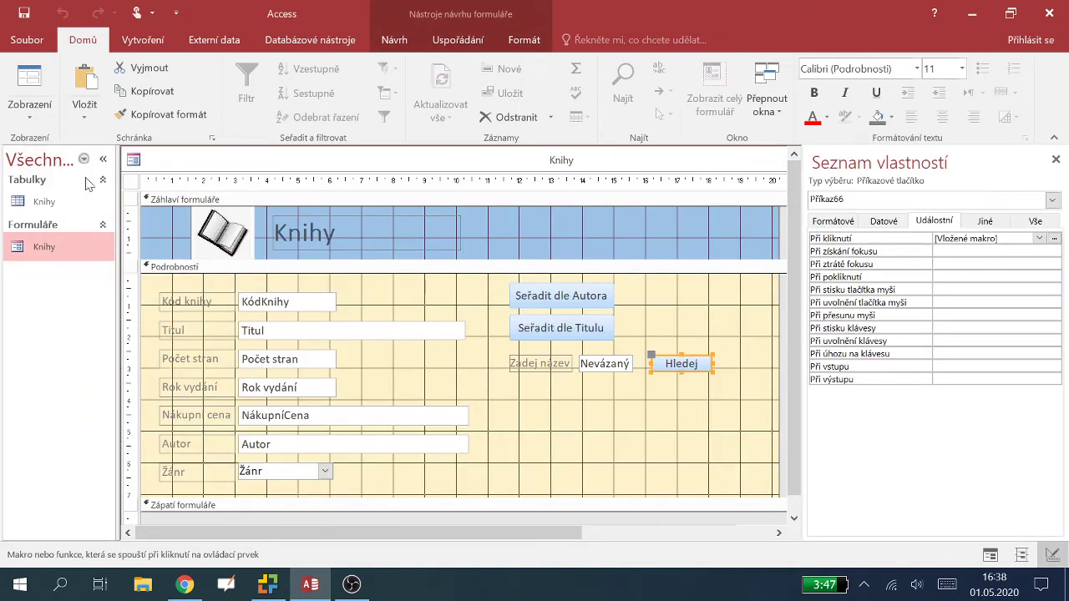
Show the Knihy form in form view and test the Hledej button repeatedly with the title text gula
click(34, 113)
click(50, 146)
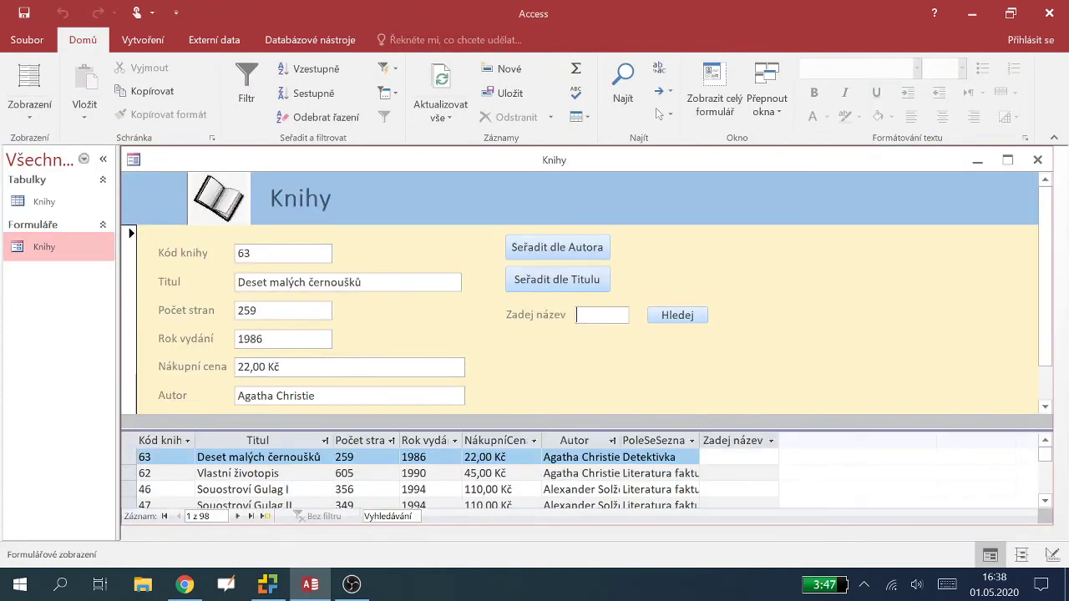
text(gula)
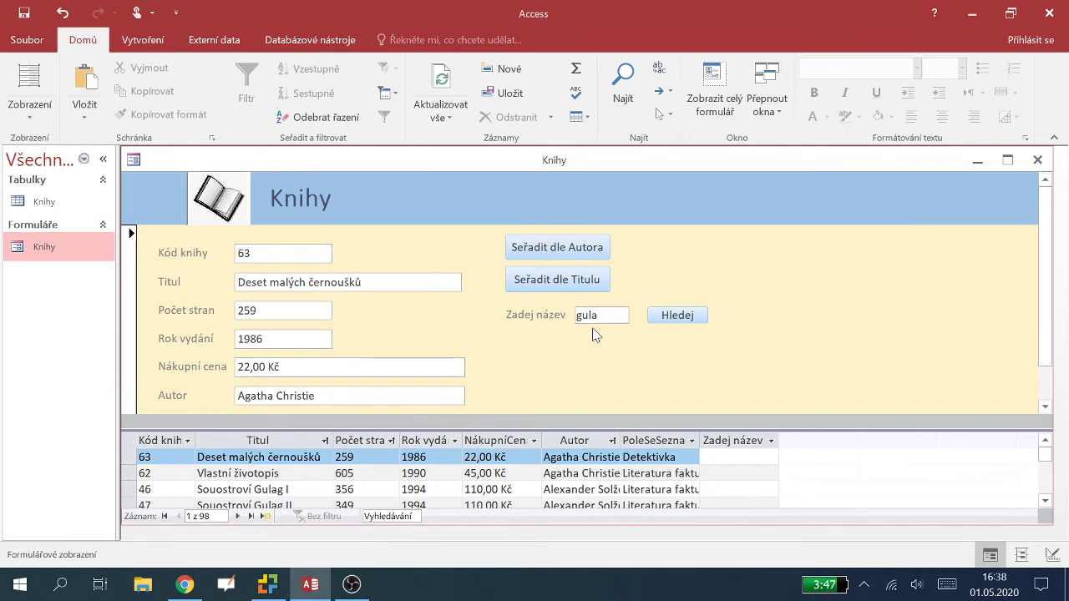
click(676, 317)
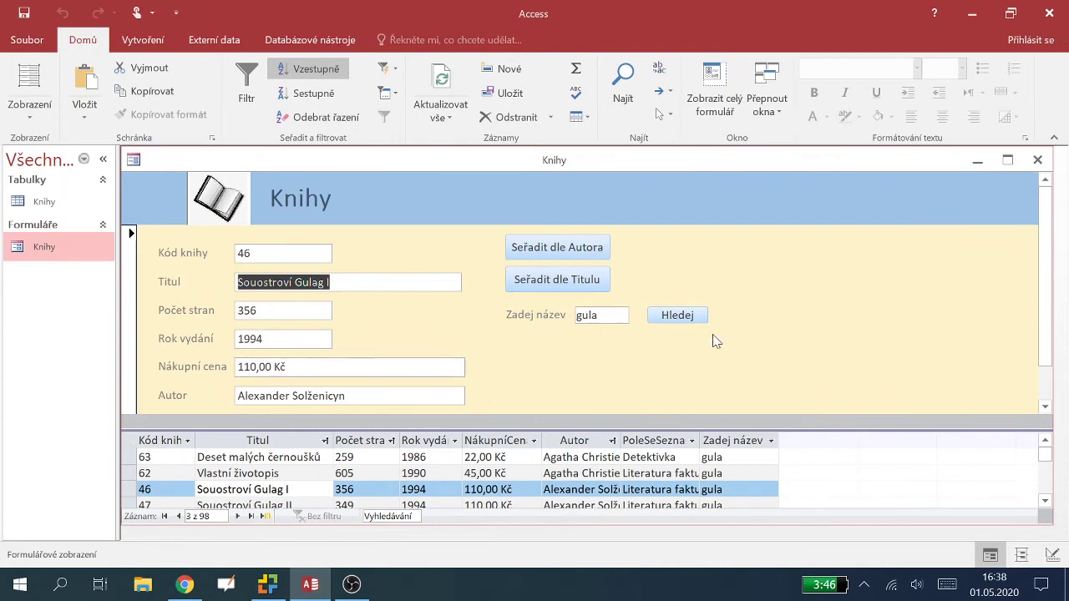
click(685, 319)
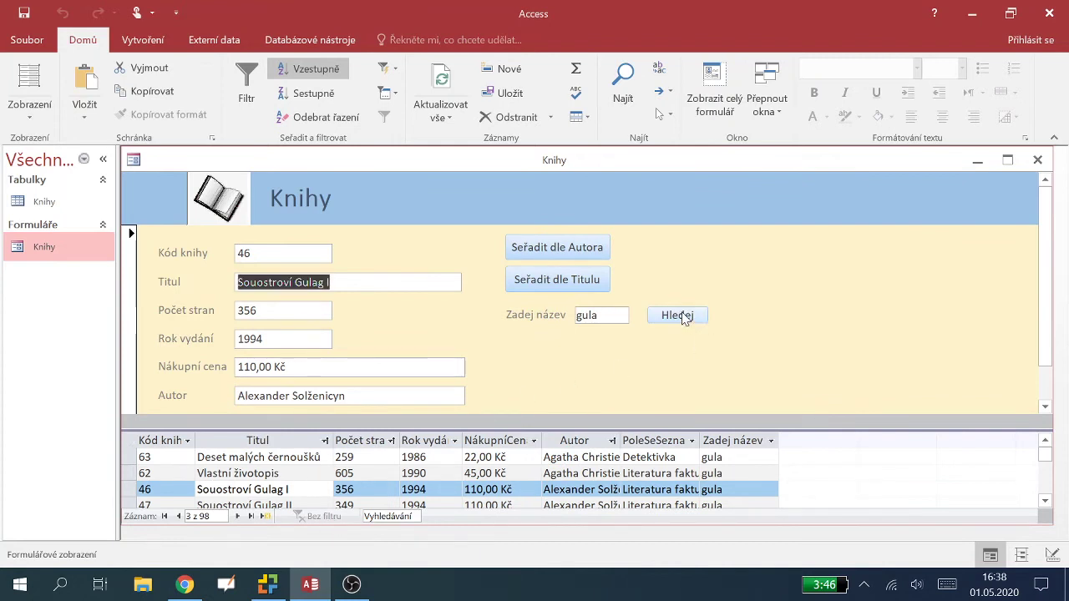
click(683, 318)
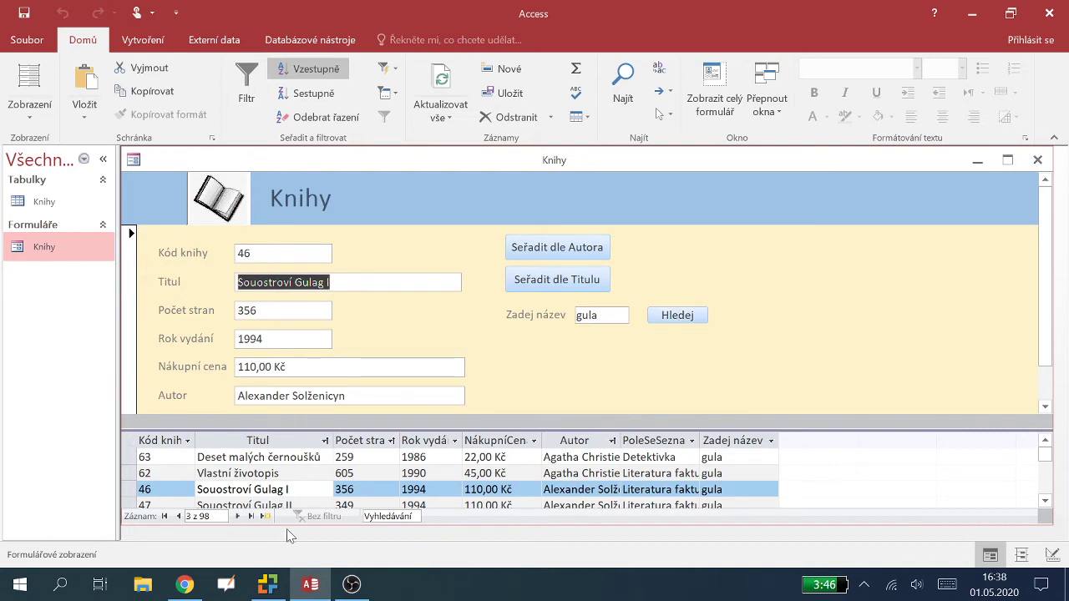
Replace the text in Zadej název with no and search the titles with Hledej
double_click(594, 315)
text(no)
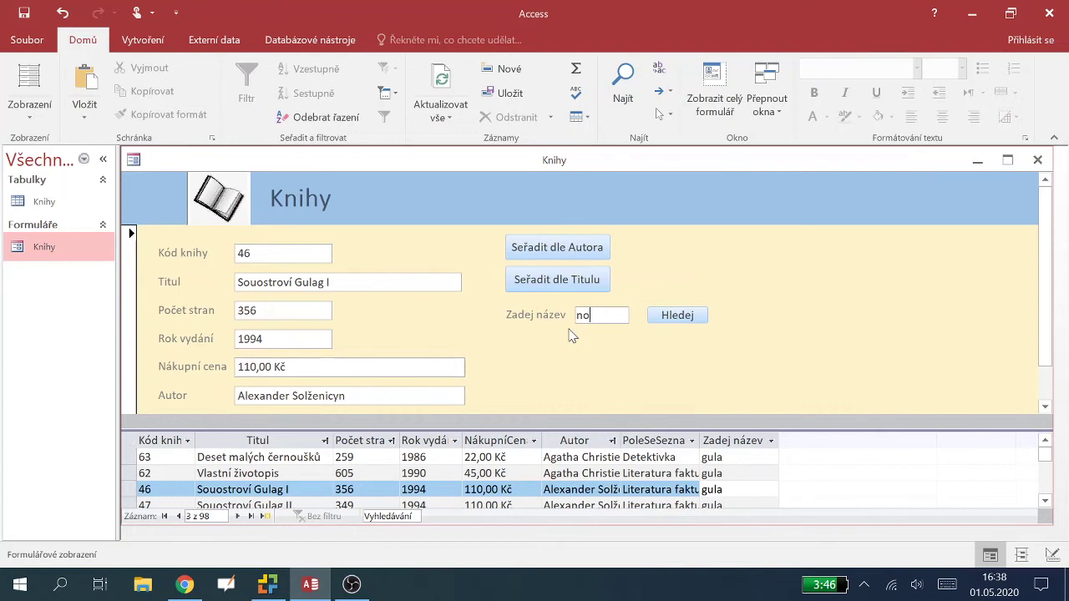
click(660, 318)
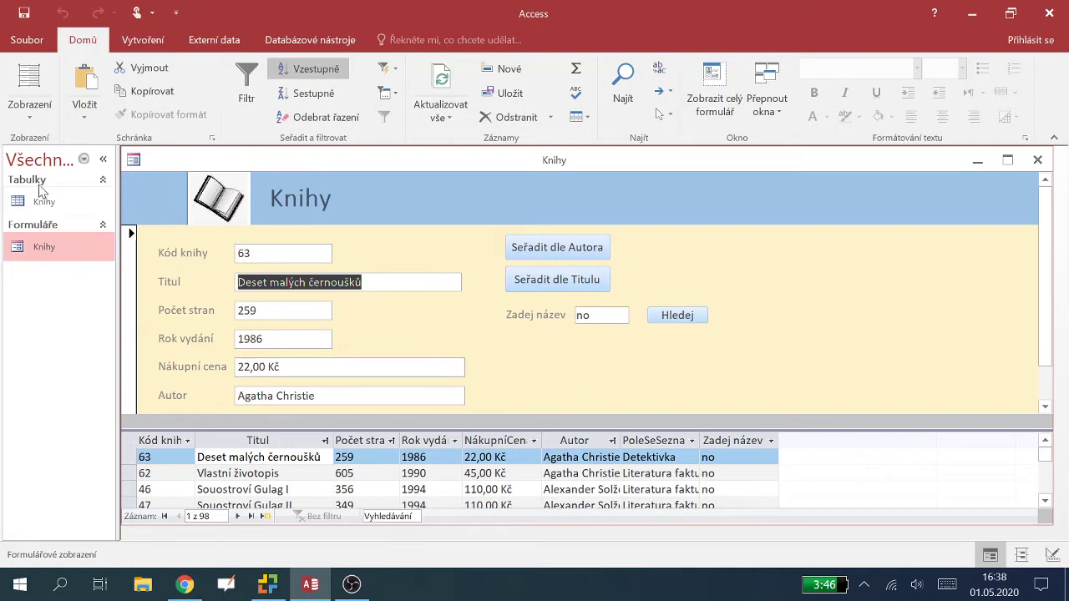
Return the Knihy form to design view and move the Hledej button slightly closer to the Zadej název text box
click(29, 107)
click(58, 215)
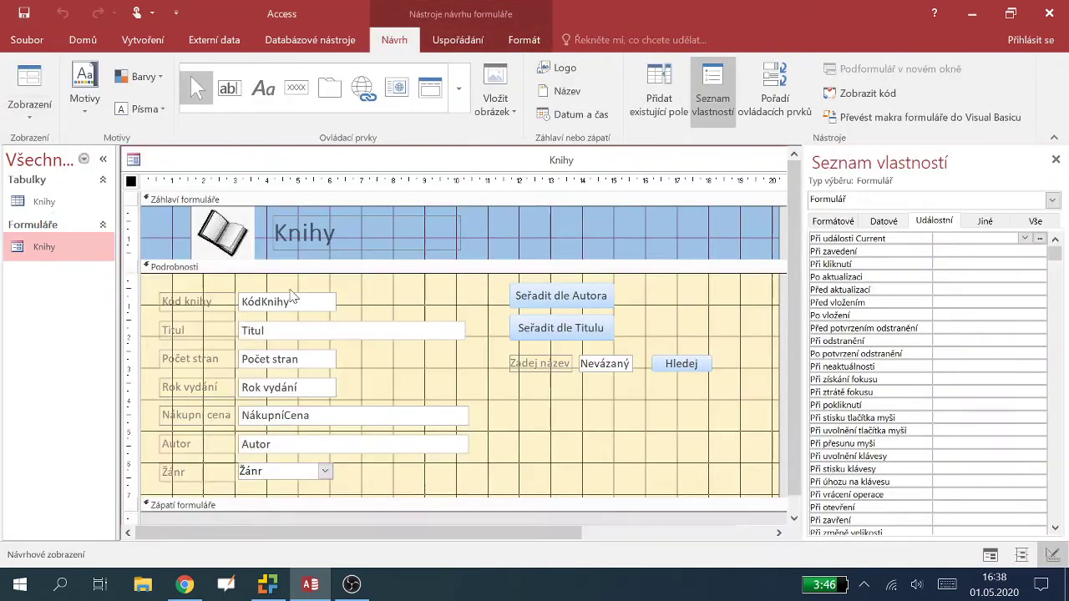
click(679, 366)
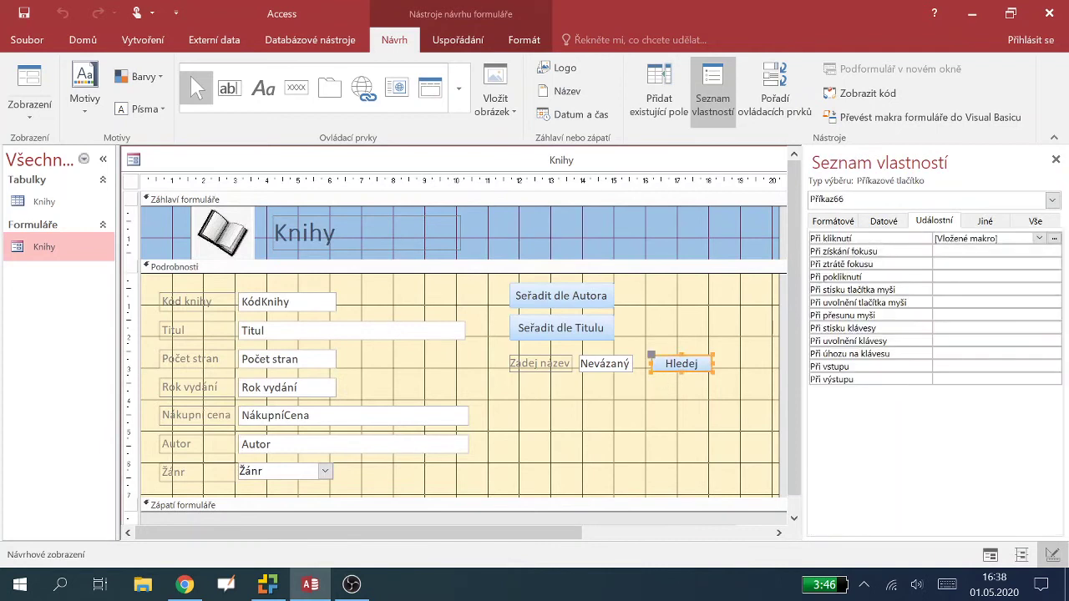
drag(683, 358, 674, 359)
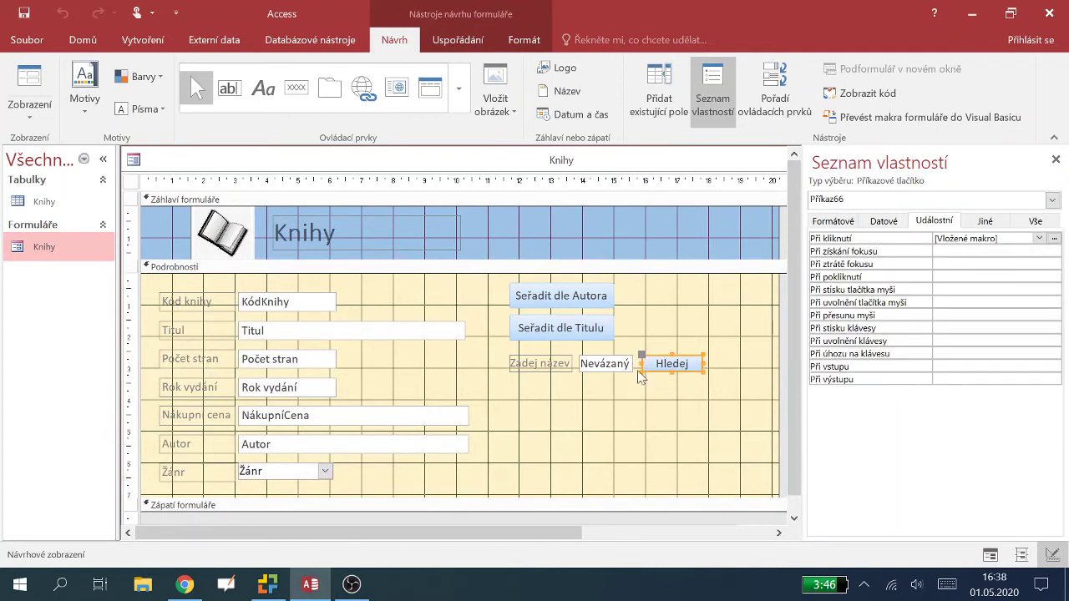
Place a new command button beside Hledej on the same row, without using the command button wizard
click(296, 88)
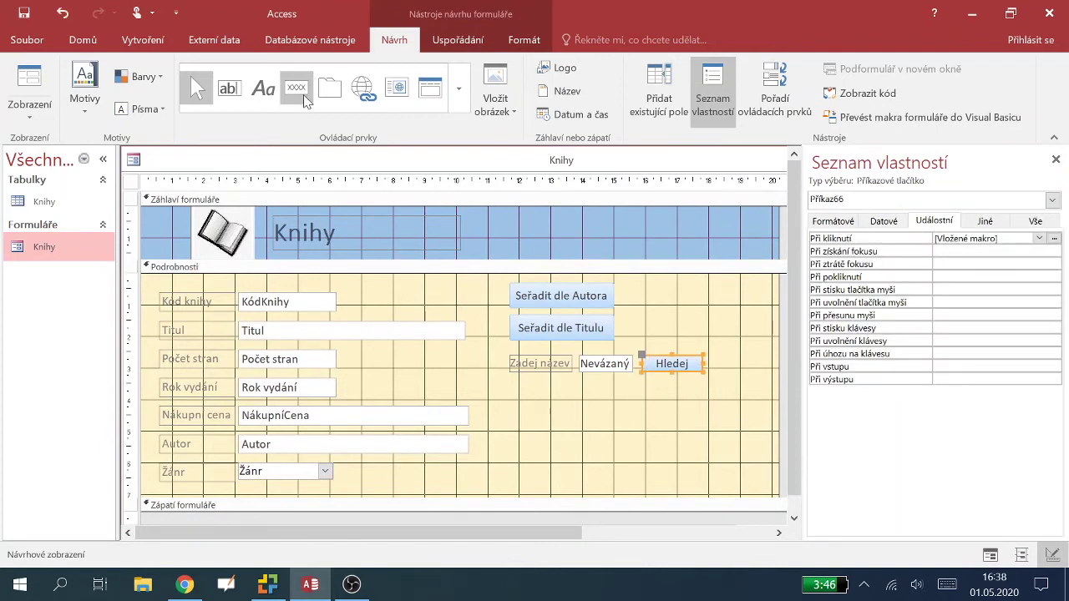
click(714, 359)
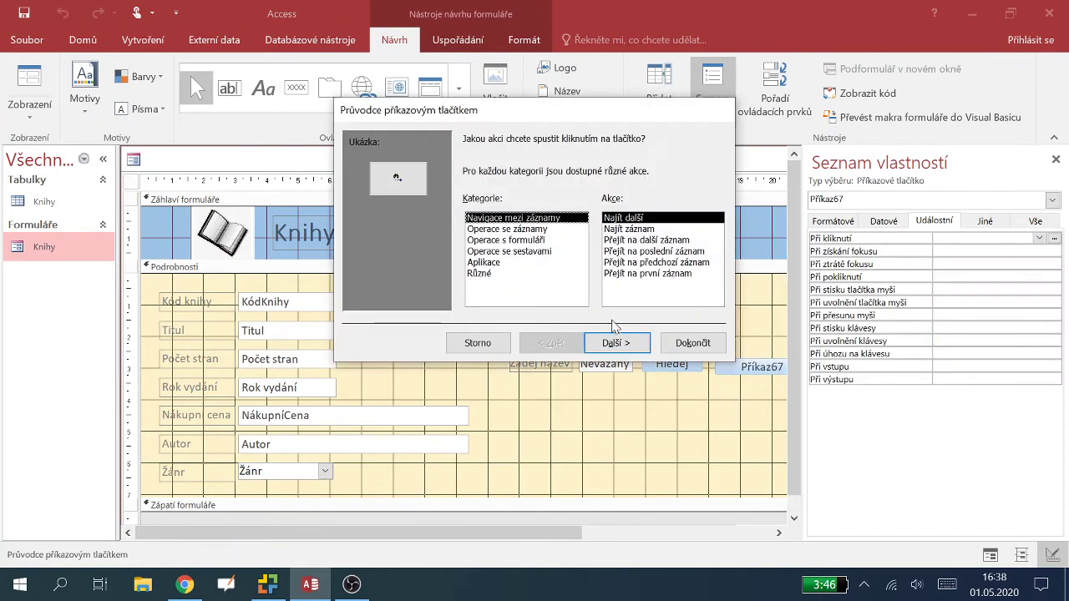
click(466, 347)
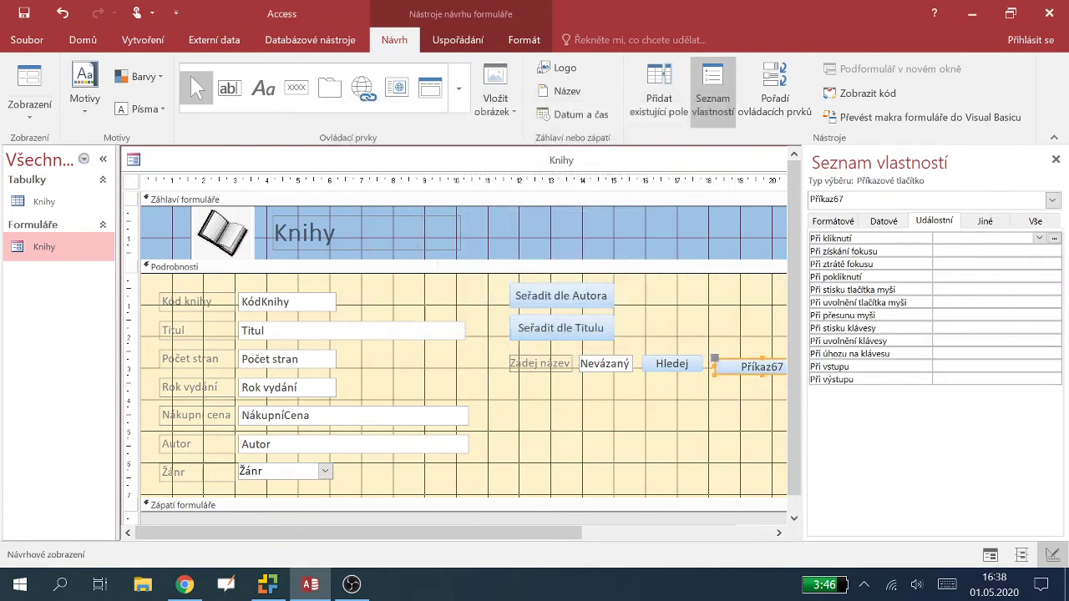
Caption the new command button Další, then narrow it and align it with the Hledej button
click(739, 367)
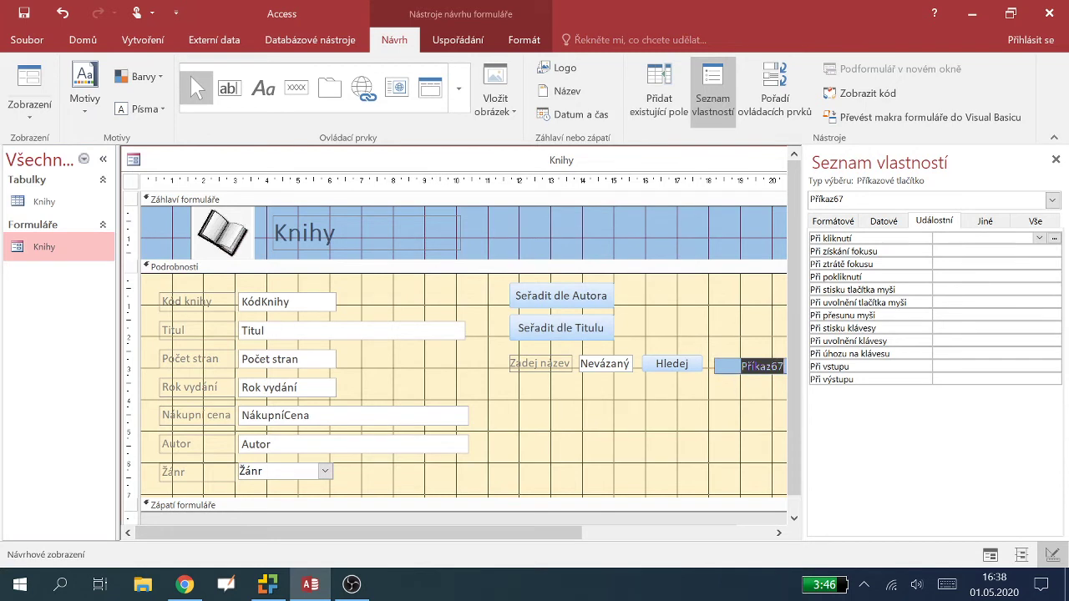
text(Dal)
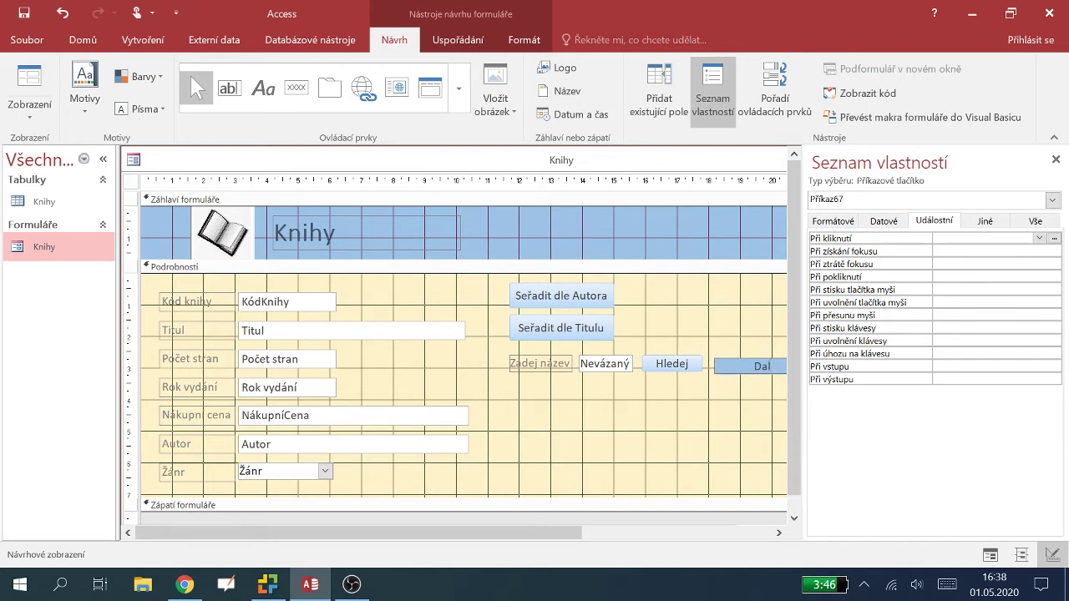
text(ší)
key(Return)
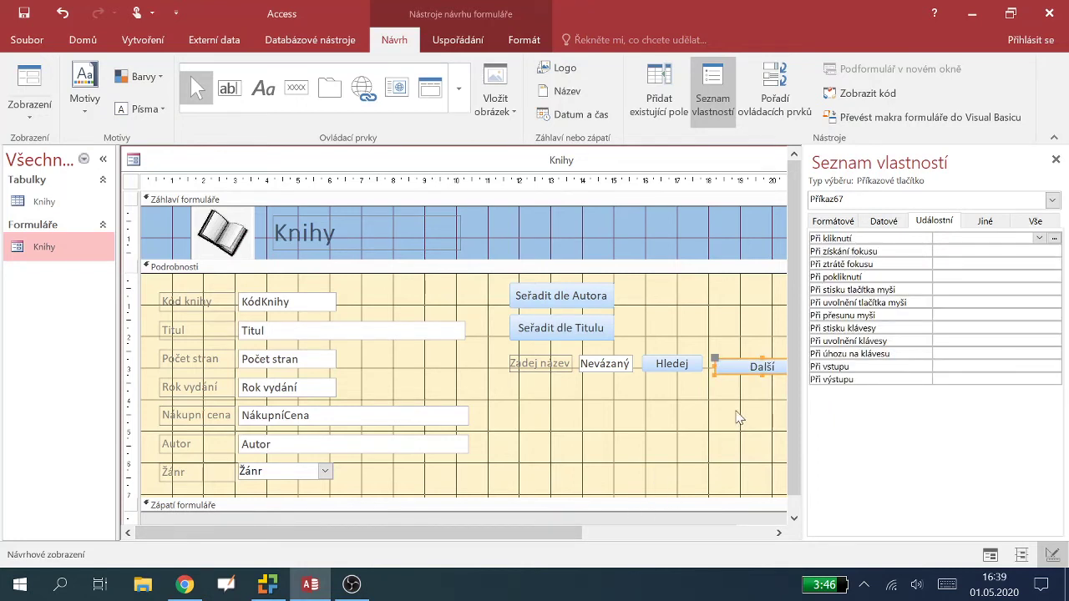
drag(715, 366, 740, 360)
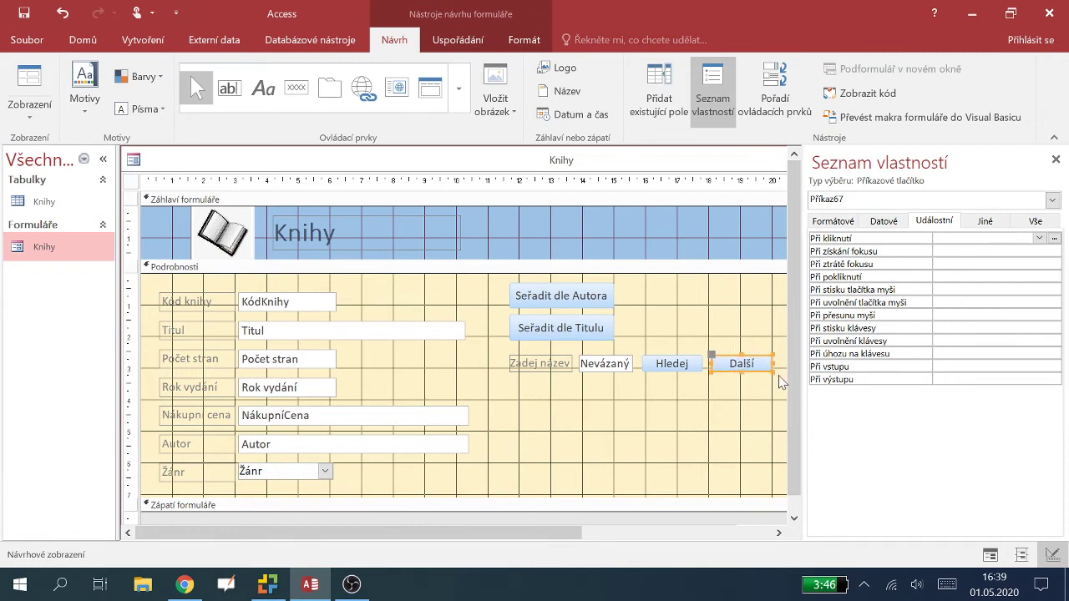
Build a macro with the NajítDalšíZáznam action for the Další button's Při kliknutí event, and save and close it
click(1054, 239)
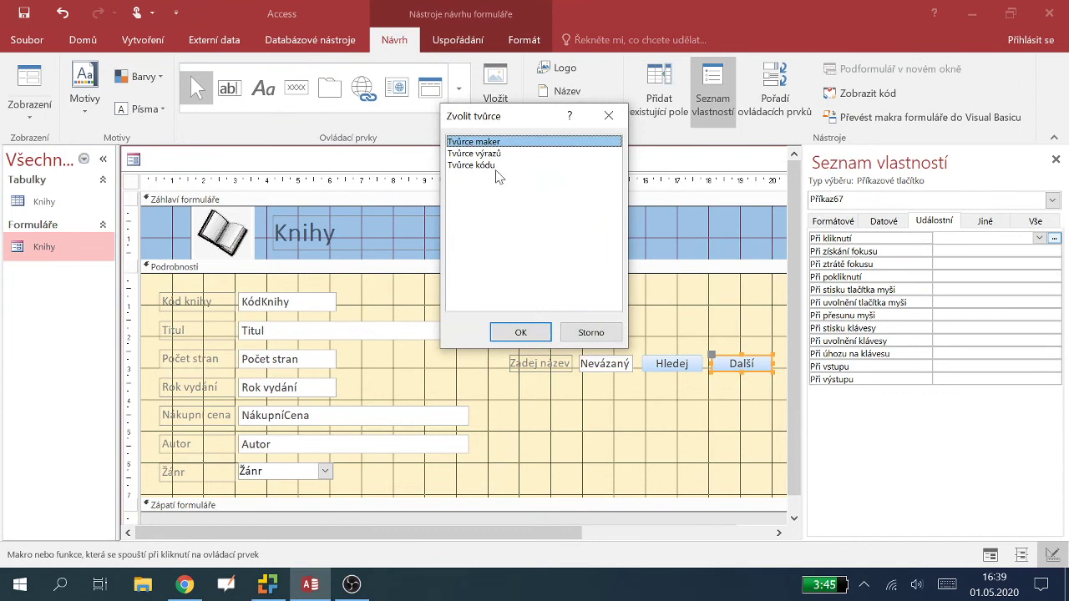
click(521, 332)
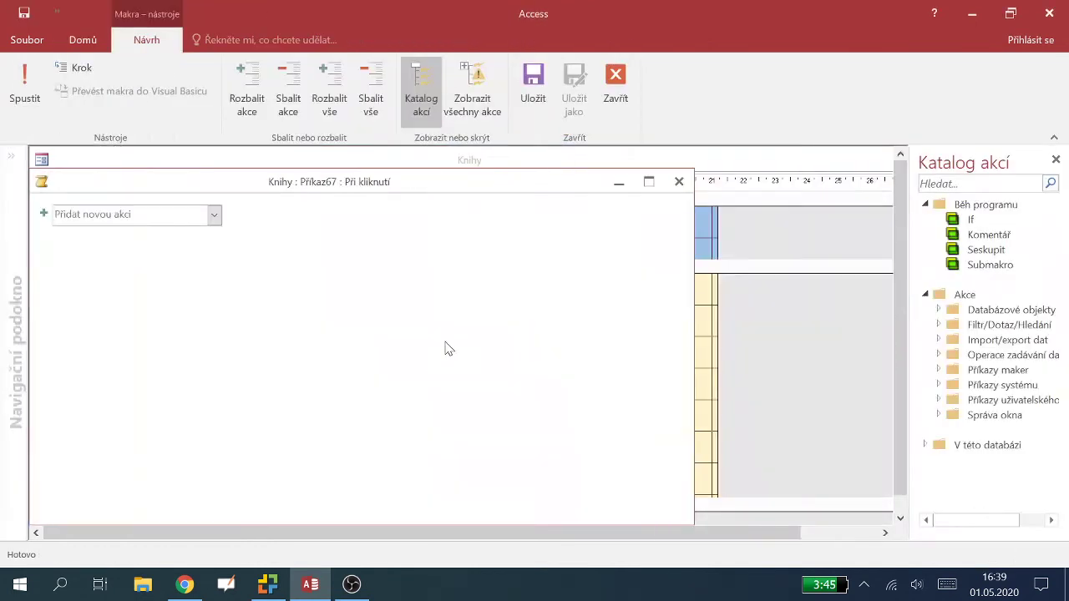
click(214, 216)
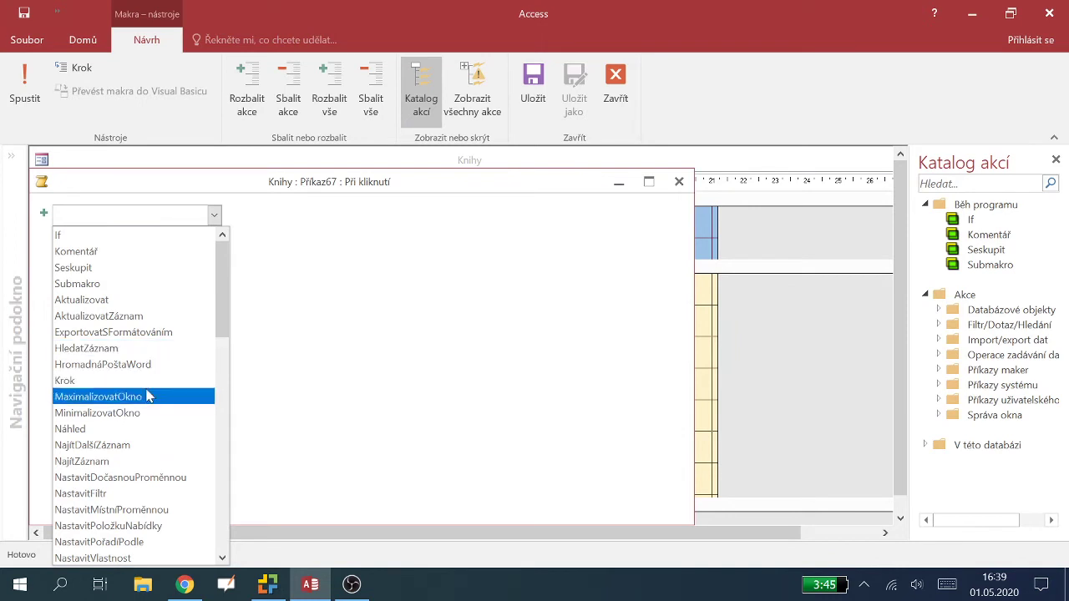
scroll(148, 396, down, 1)
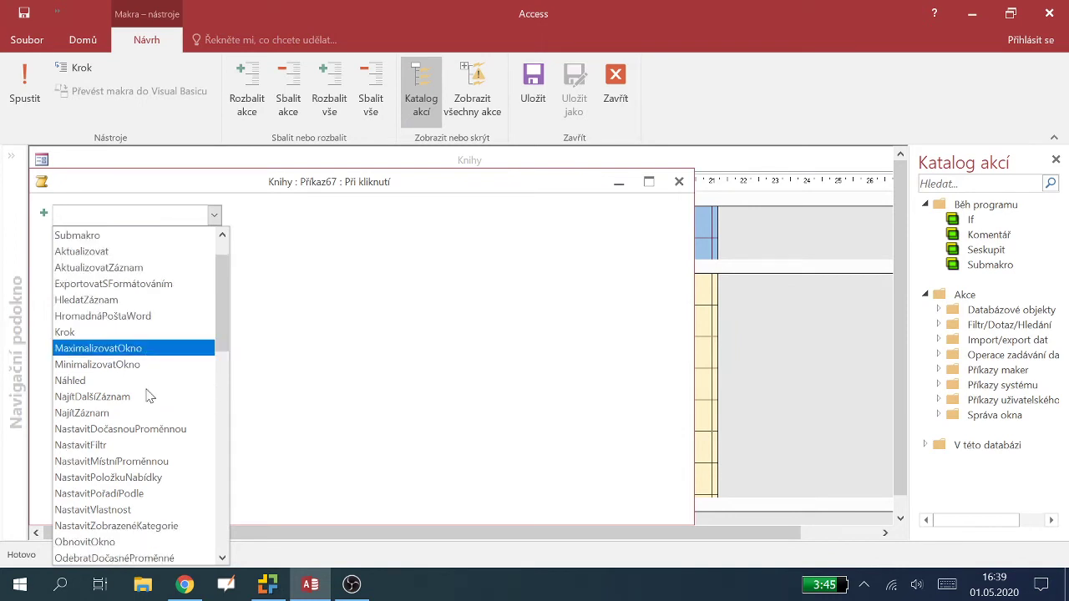
scroll(149, 396, down, 1)
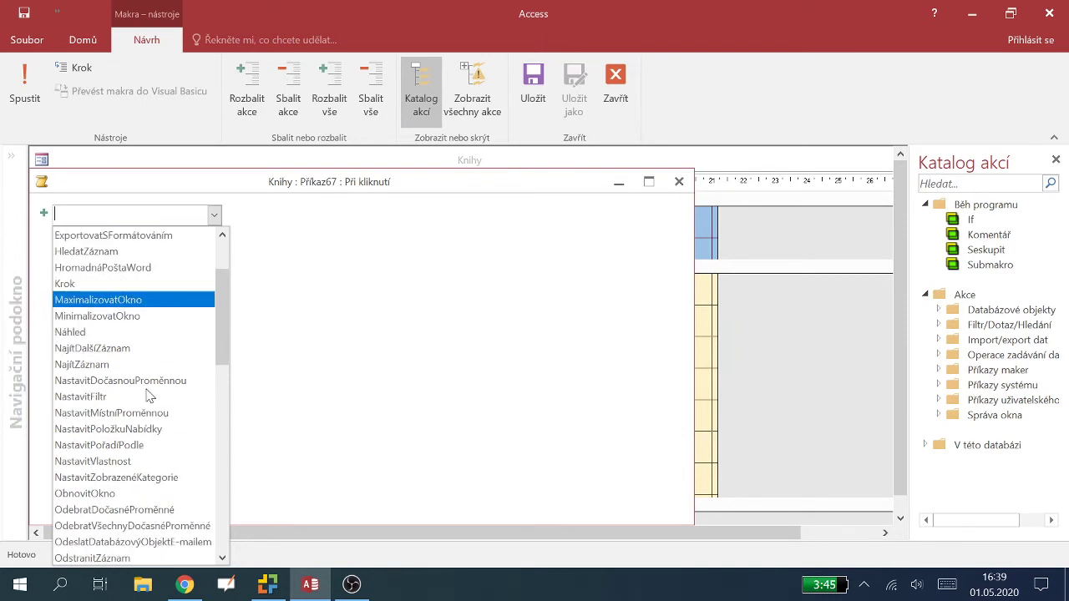
click(121, 348)
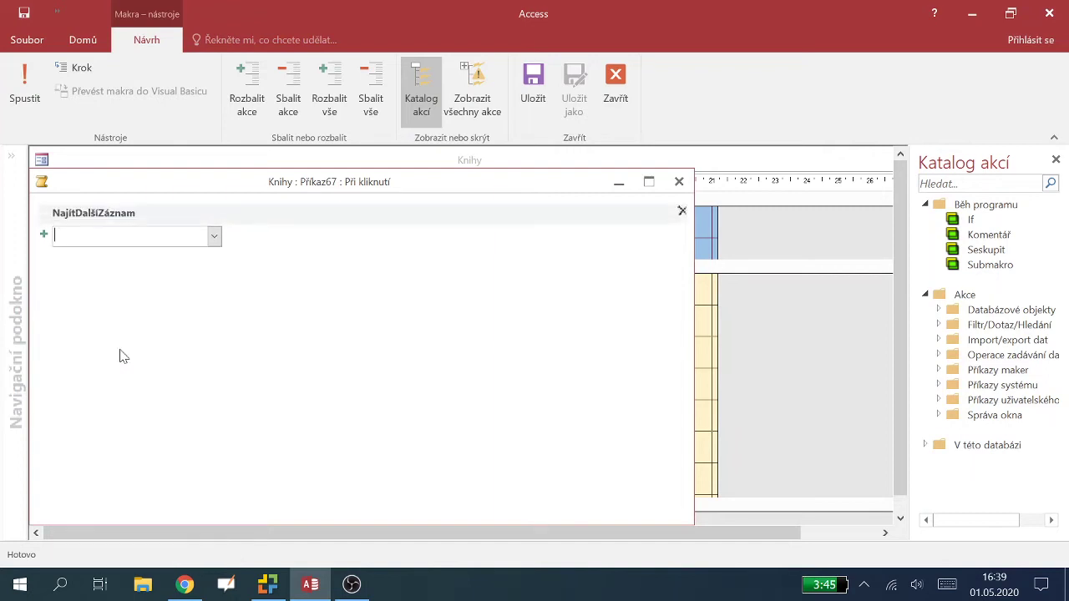
click(617, 90)
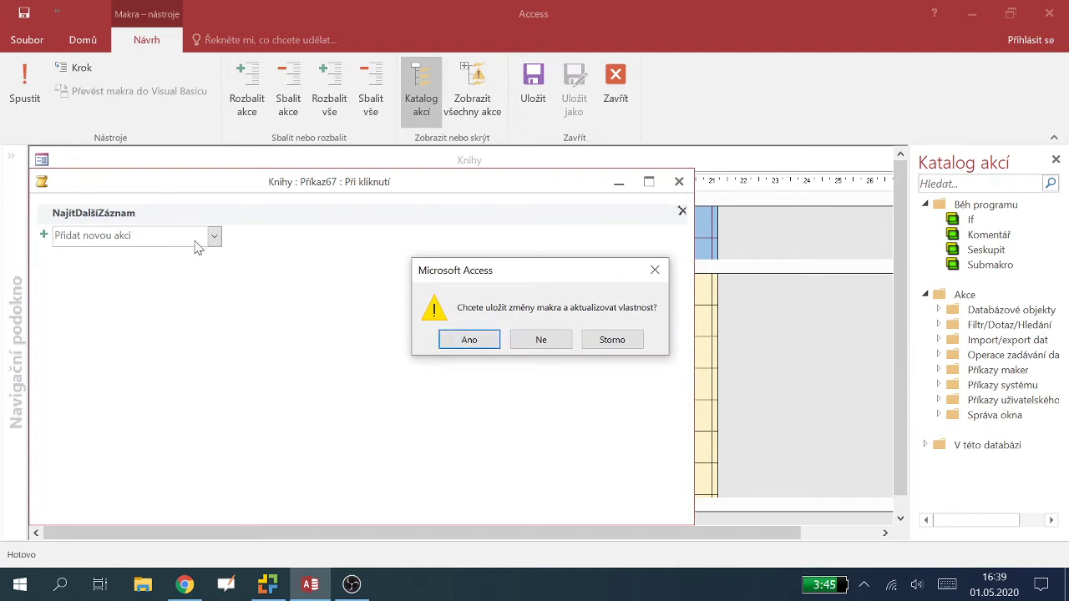
click(469, 340)
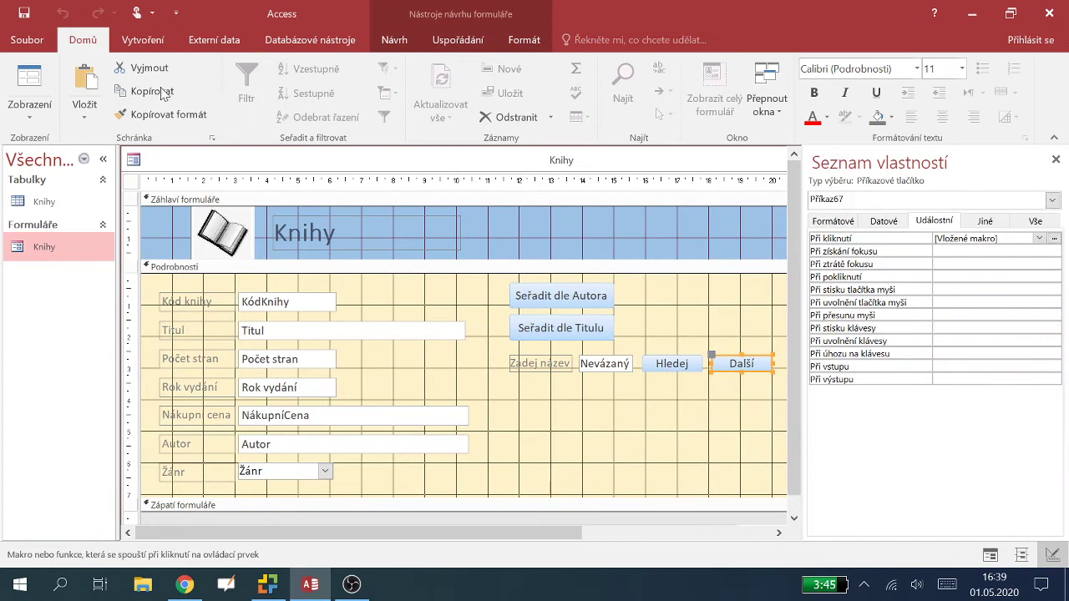
Show the Knihy form in form view and search the titles for so with Hledej
click(32, 113)
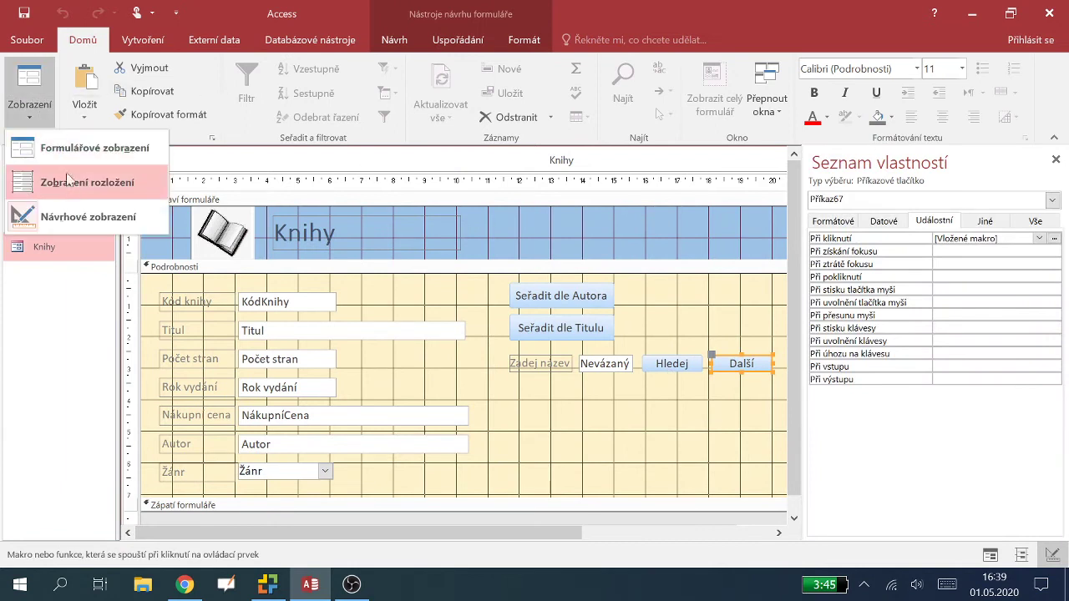
click(67, 148)
click(622, 318)
text(no)
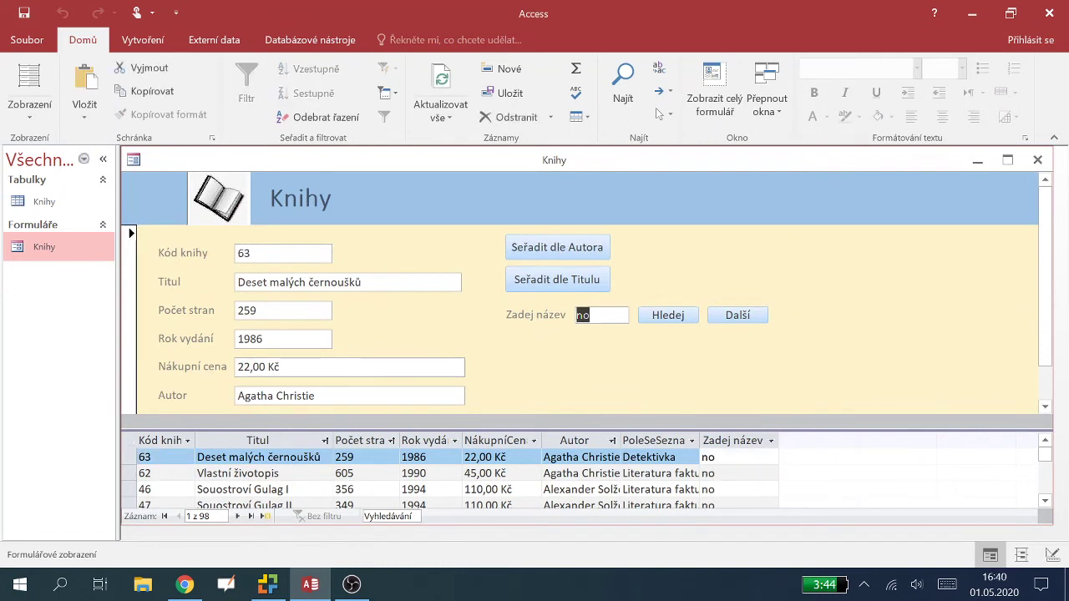
text(so)
click(680, 320)
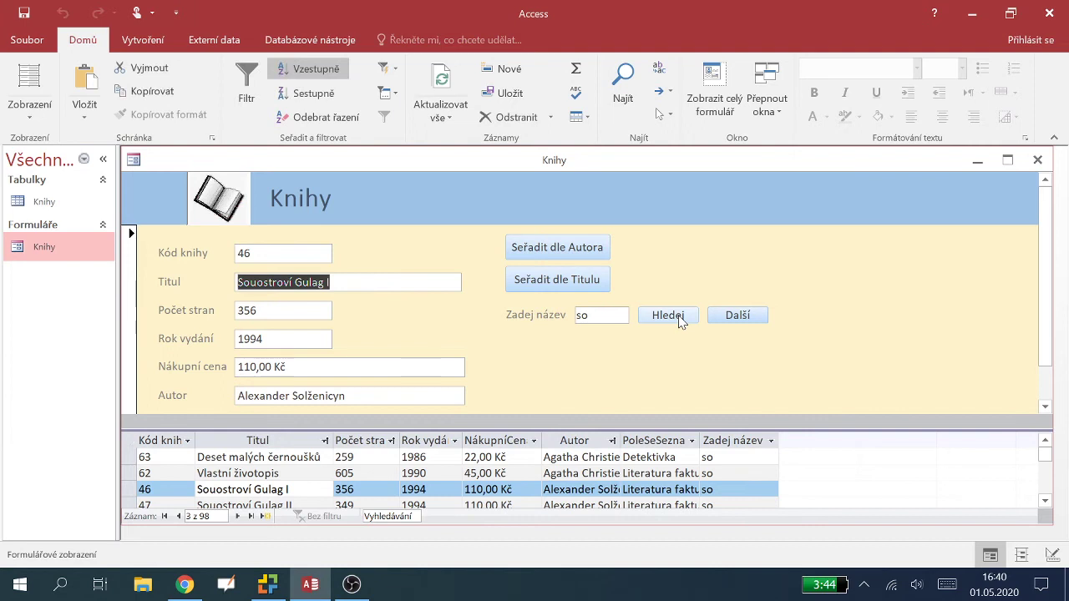
Test the Další button twice to look for the next record matching the search text
click(738, 316)
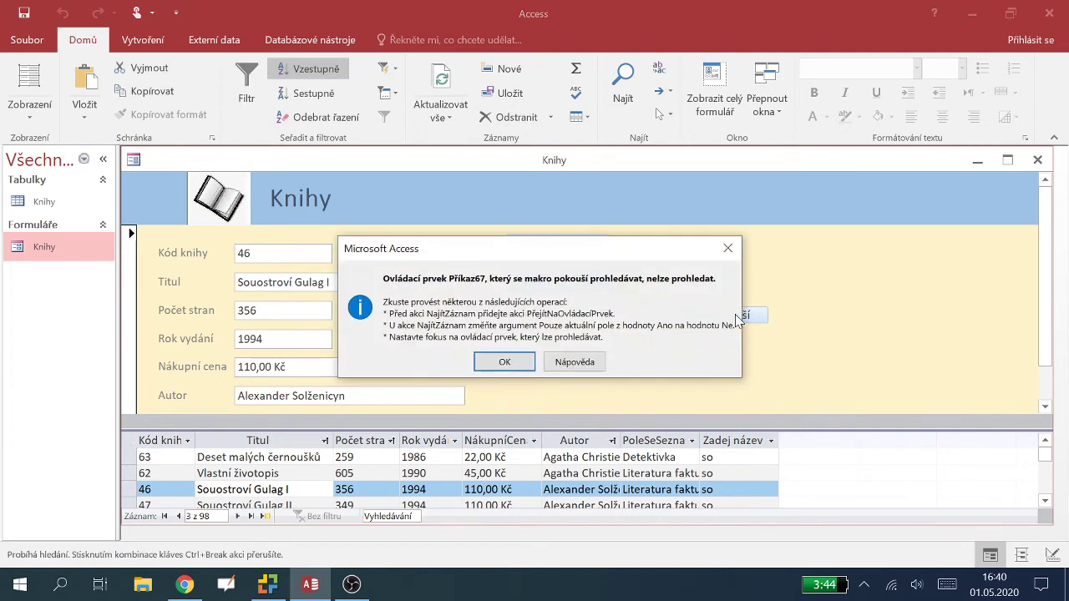
click(512, 363)
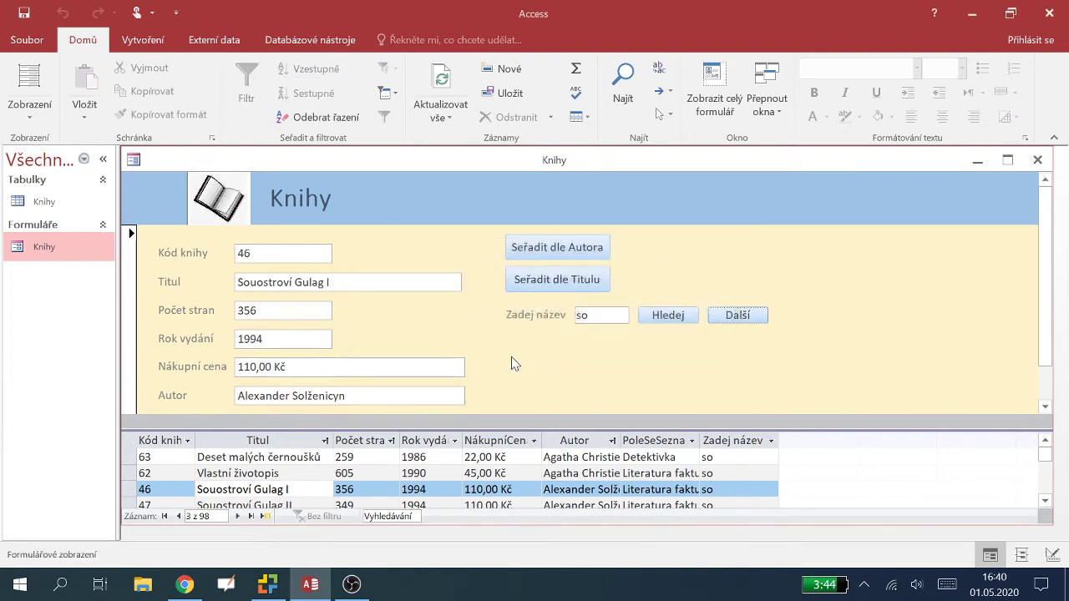
click(735, 319)
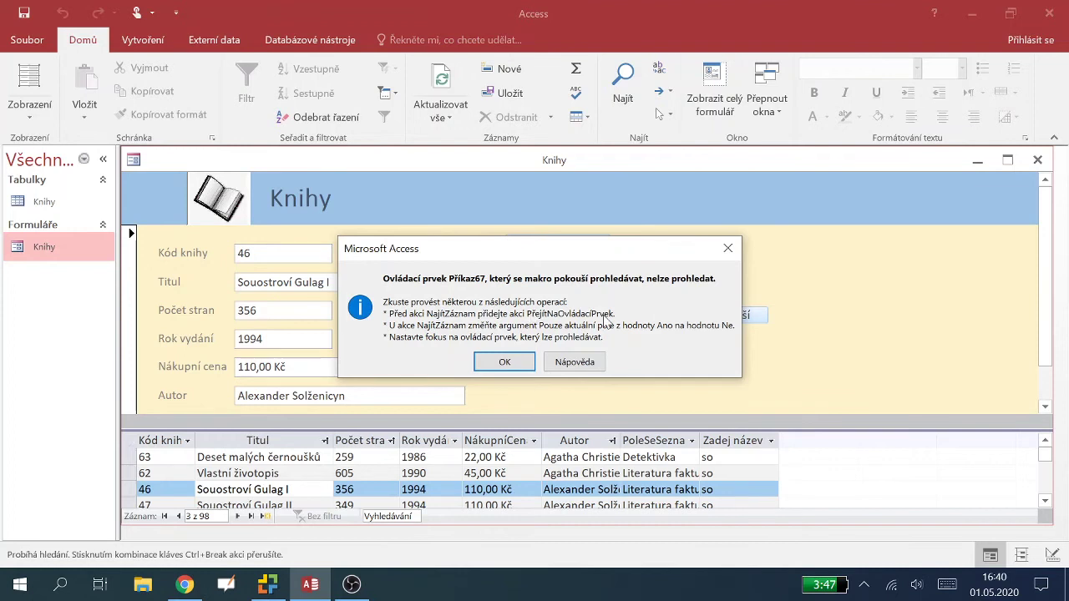
Add a PřejítNaOvládacíPrvek action targeting the Titul control to the Další button's Při kliknutí macro
click(504, 361)
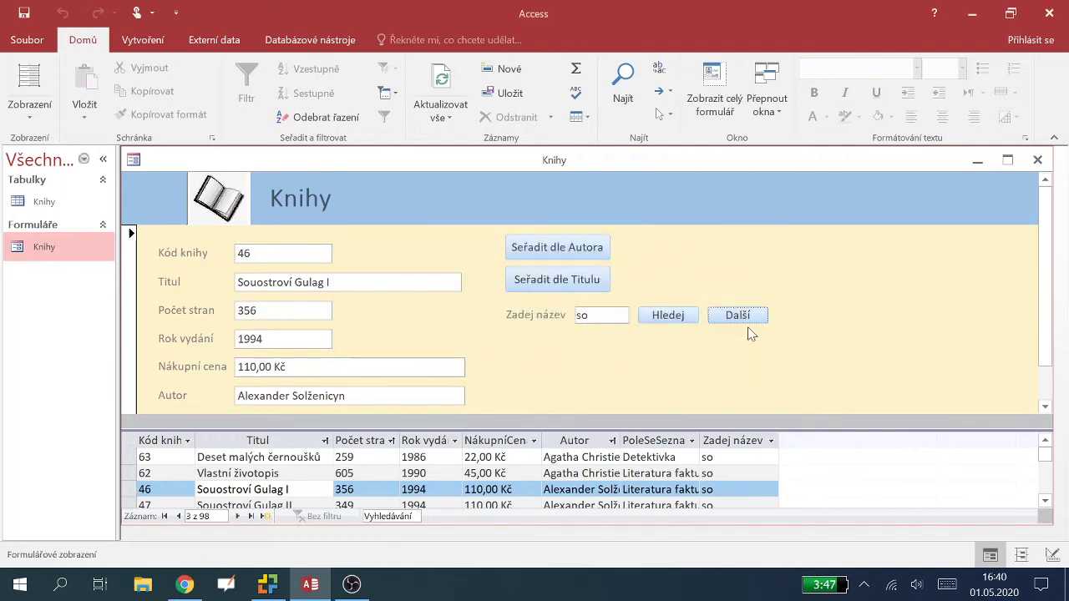
click(29, 104)
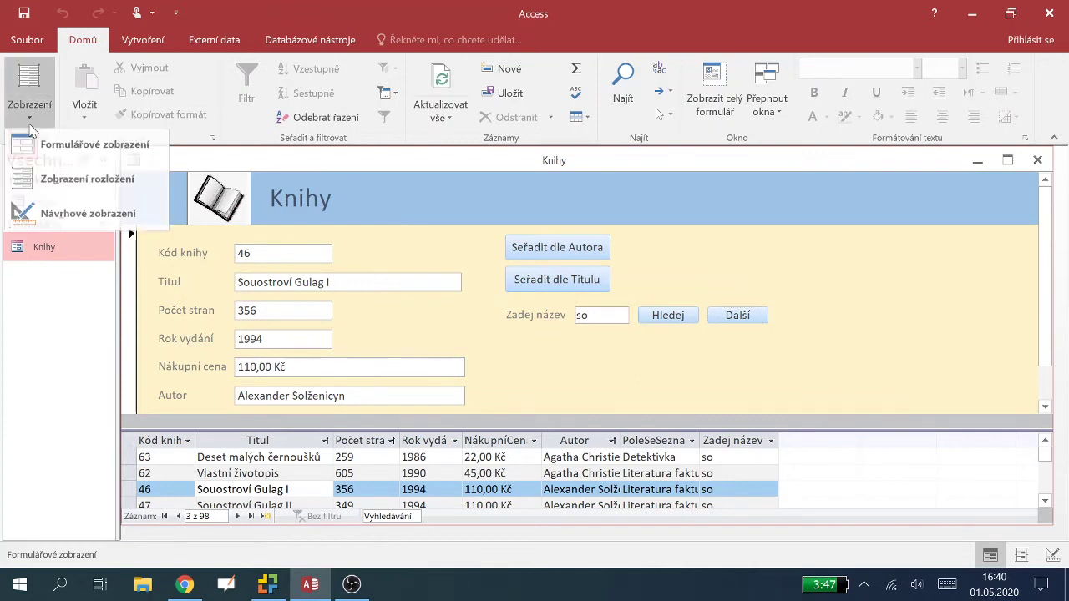
click(51, 218)
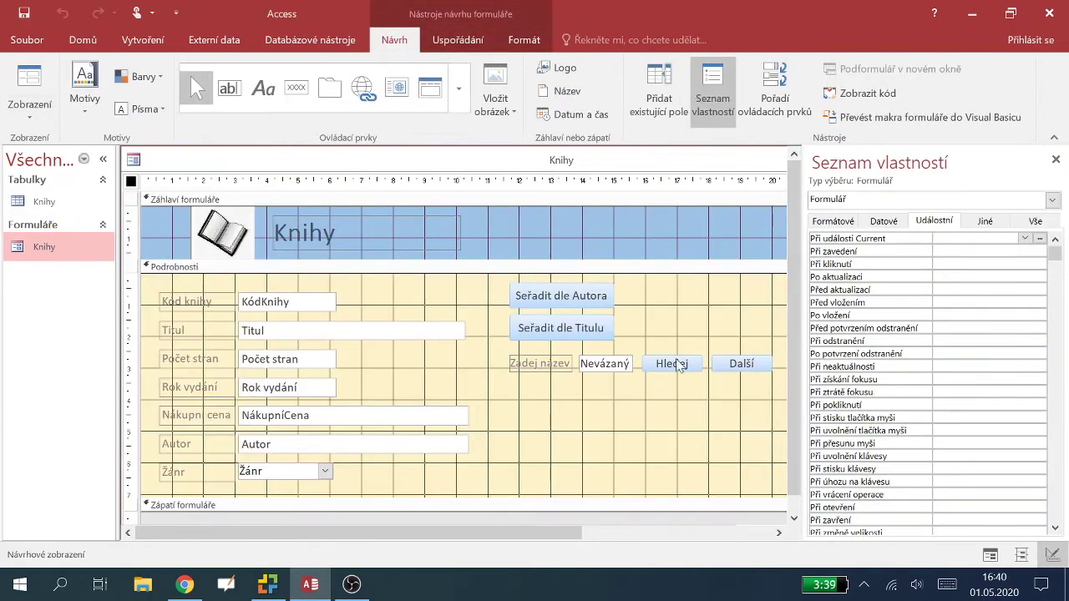
click(735, 364)
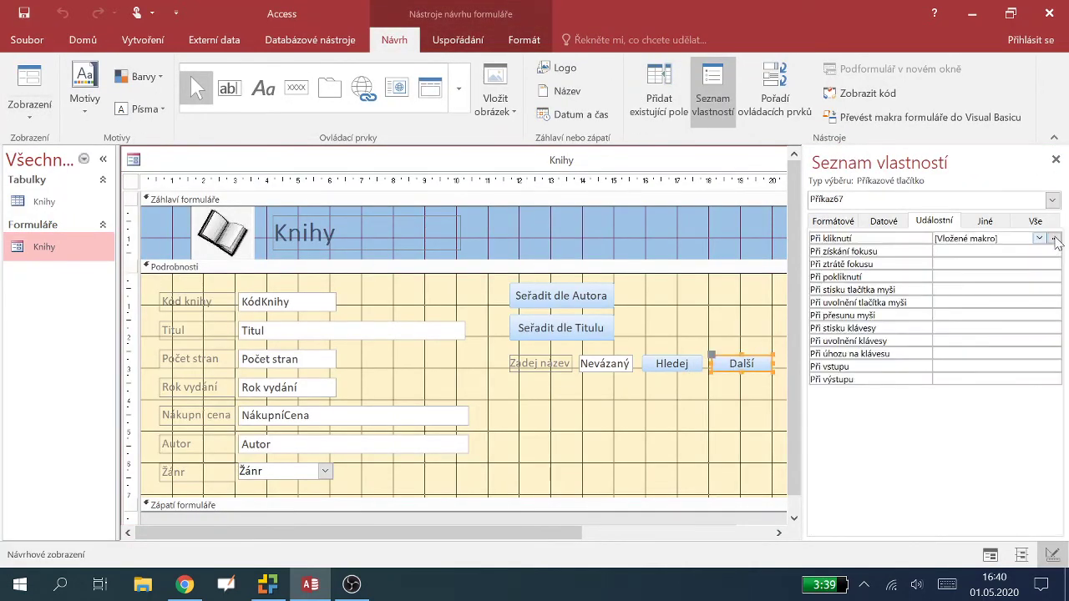
click(1056, 241)
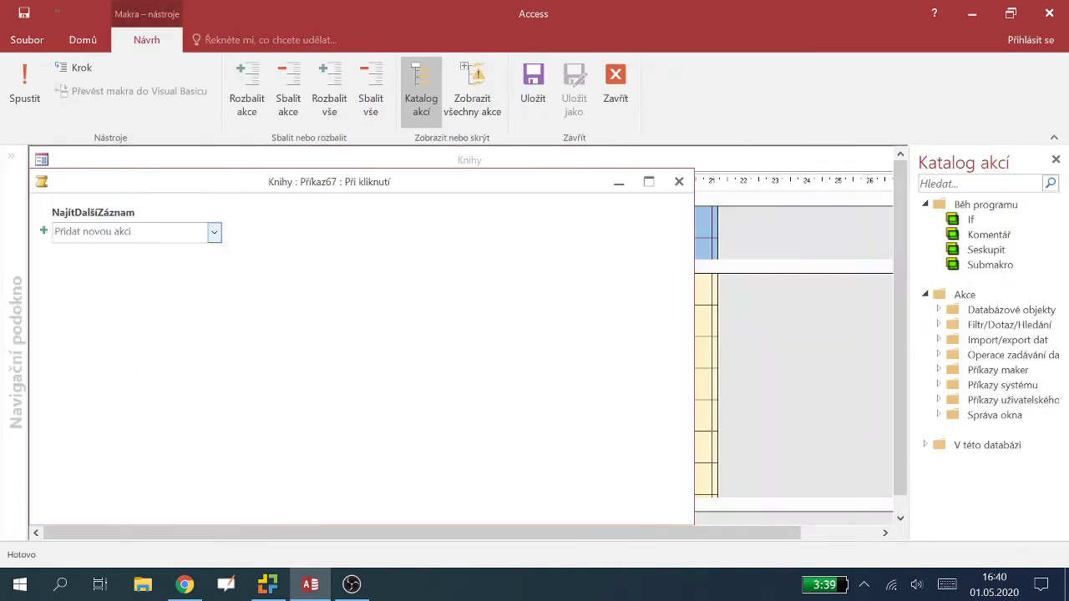
click(215, 232)
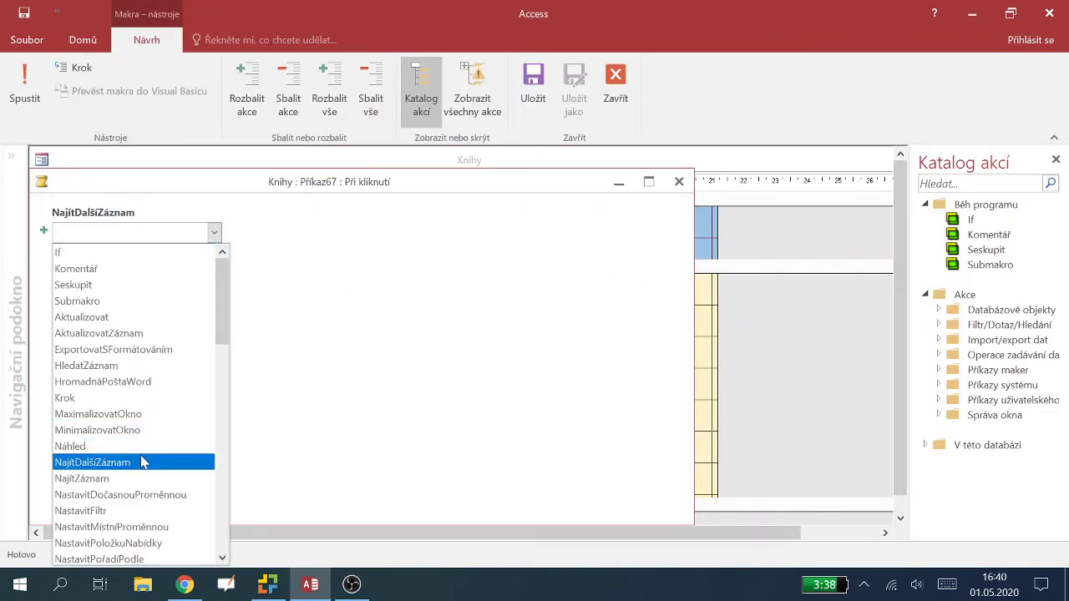
scroll(142, 462, down, 3)
scroll(142, 463, down, 2)
scroll(141, 462, down, 2)
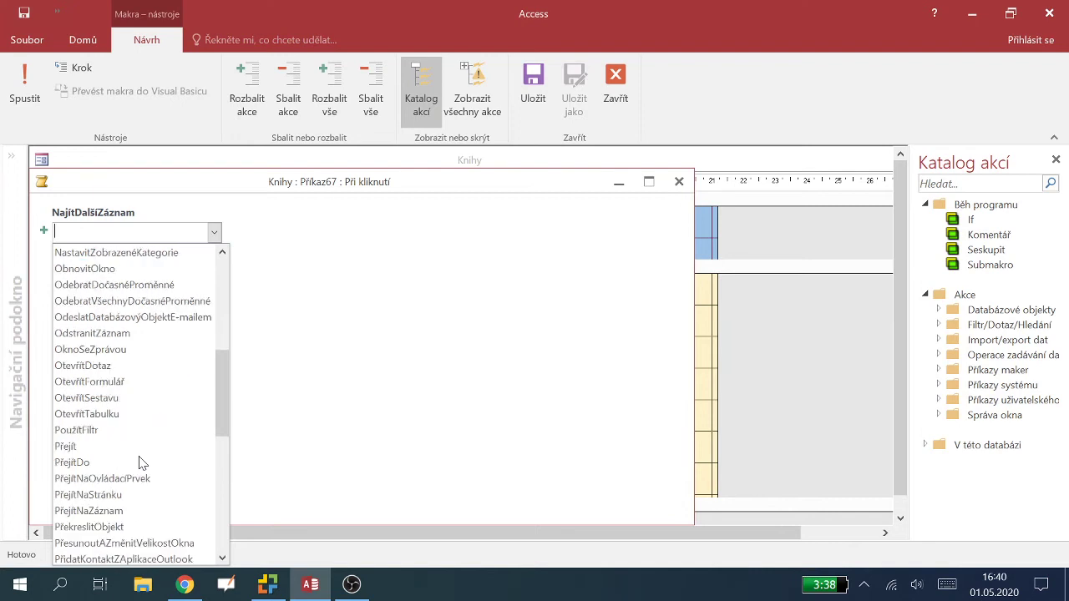
click(139, 478)
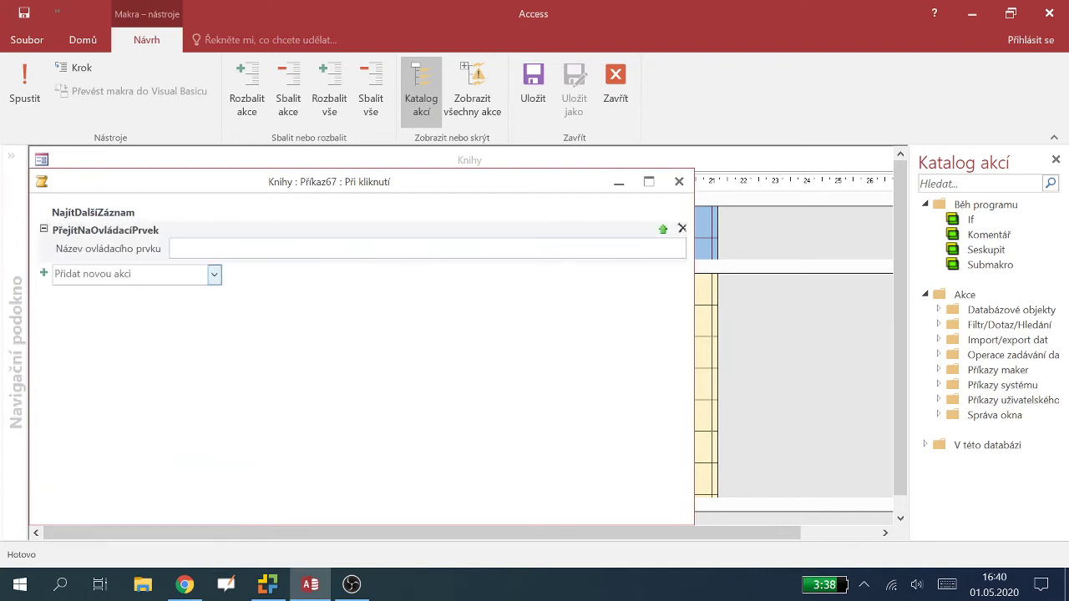
text(titu)
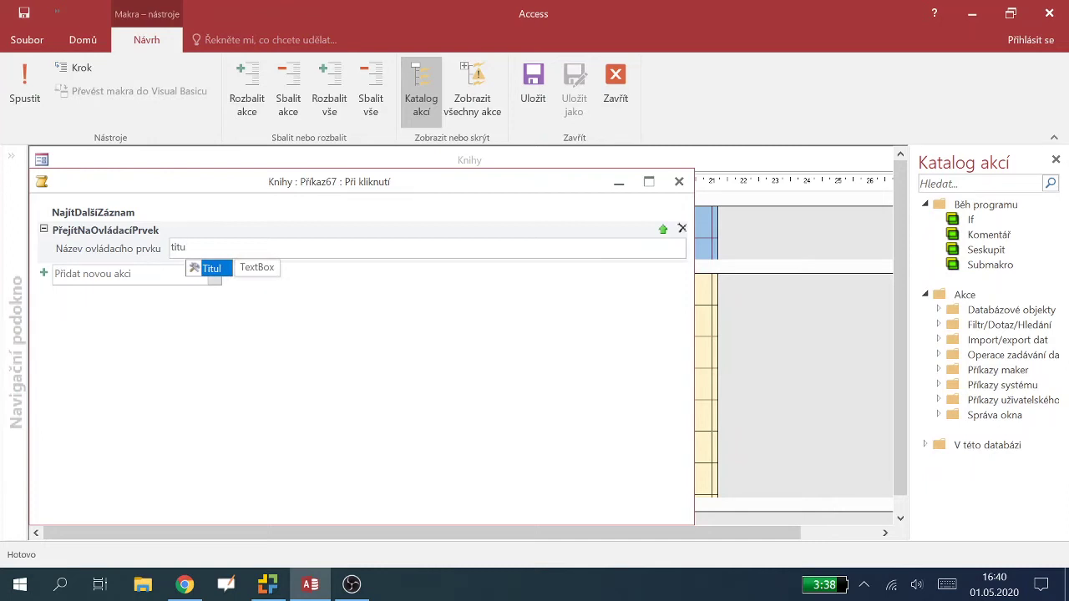
click(211, 269)
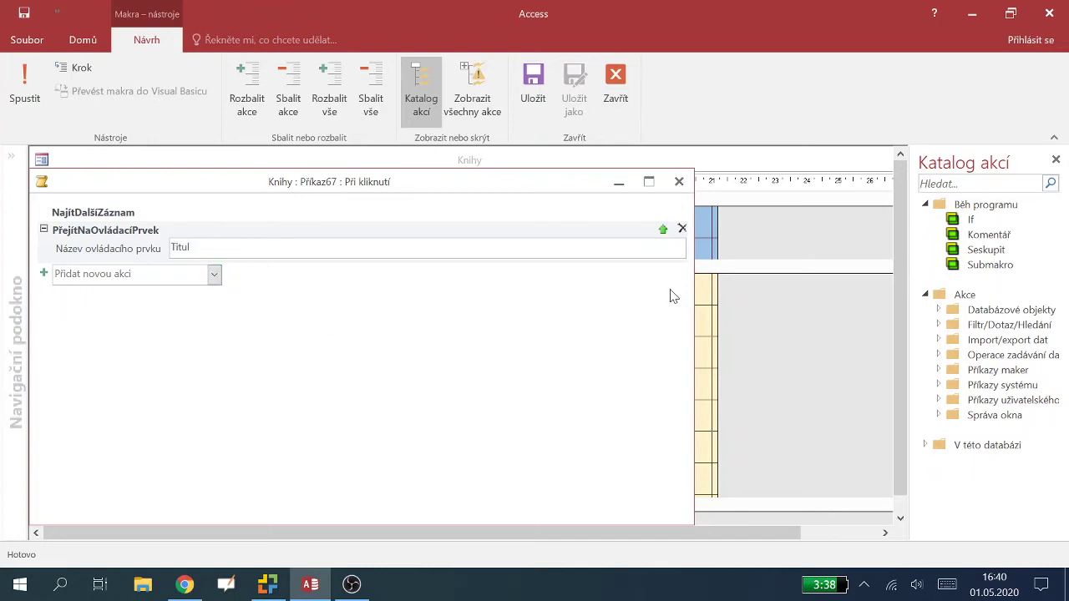
Move the PřejítNaOvládacíPrvek action above NajítDalšíZáznam, then save and close the macro
drag(100, 234, 100, 210)
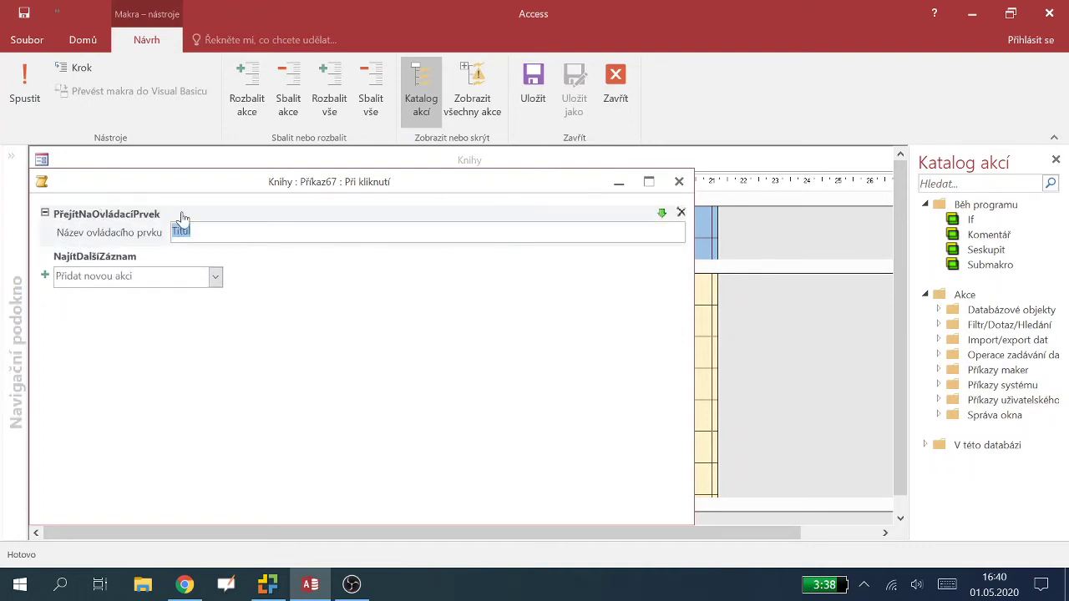
click(616, 88)
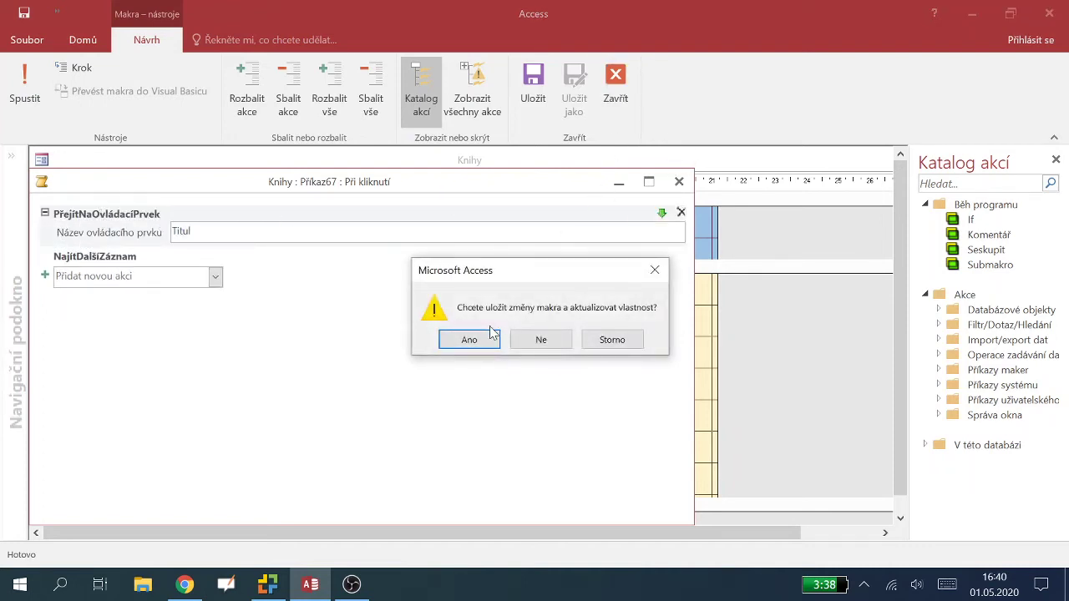
click(488, 338)
Show the Knihy form in form view and search the titles for so with Hledej
click(28, 115)
click(31, 148)
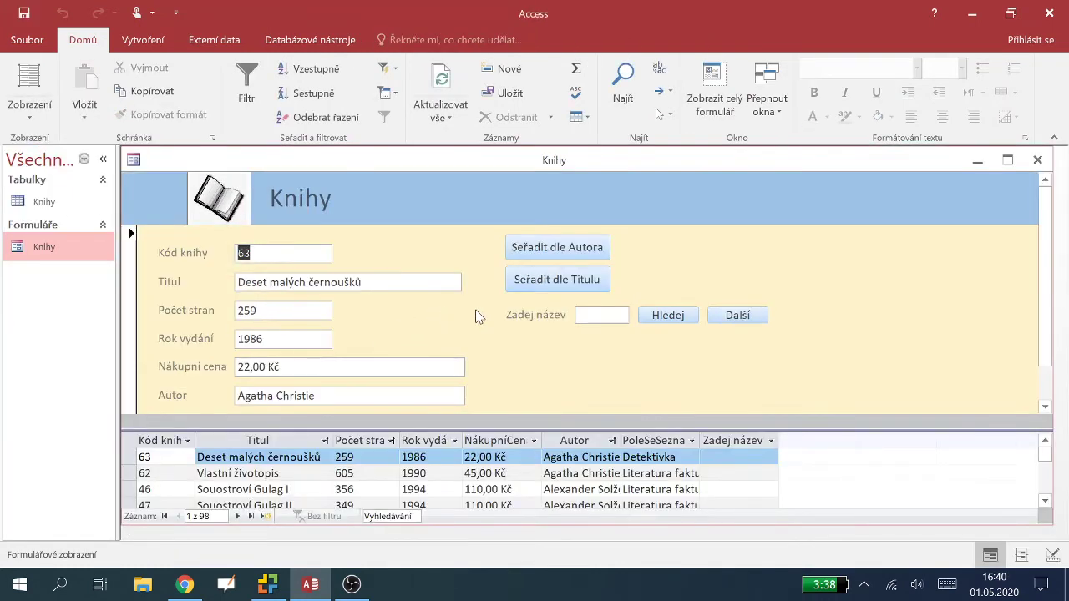
click(603, 316)
text(so)
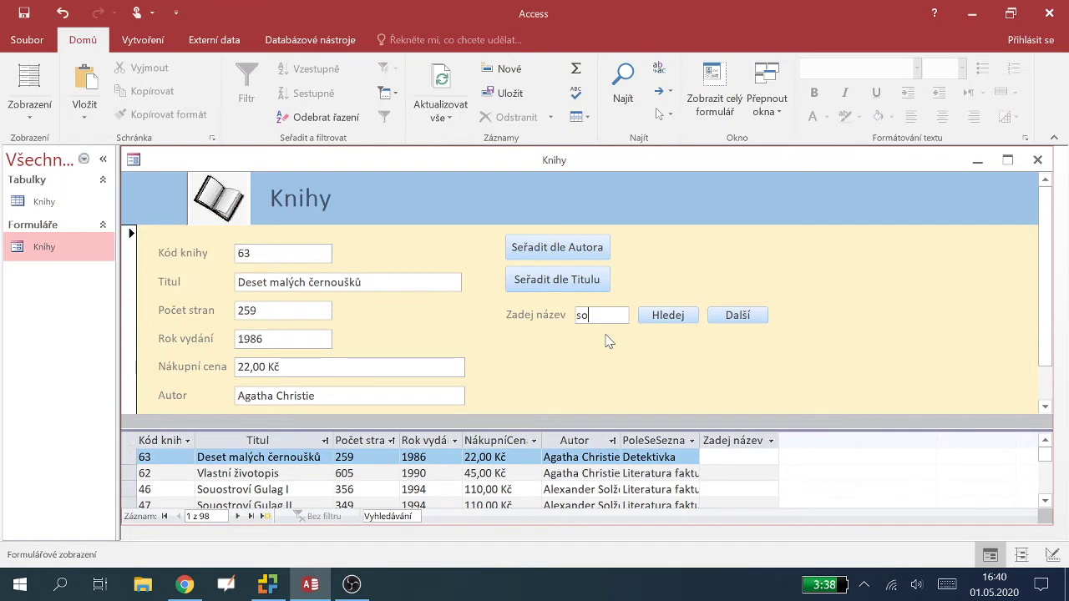
click(675, 315)
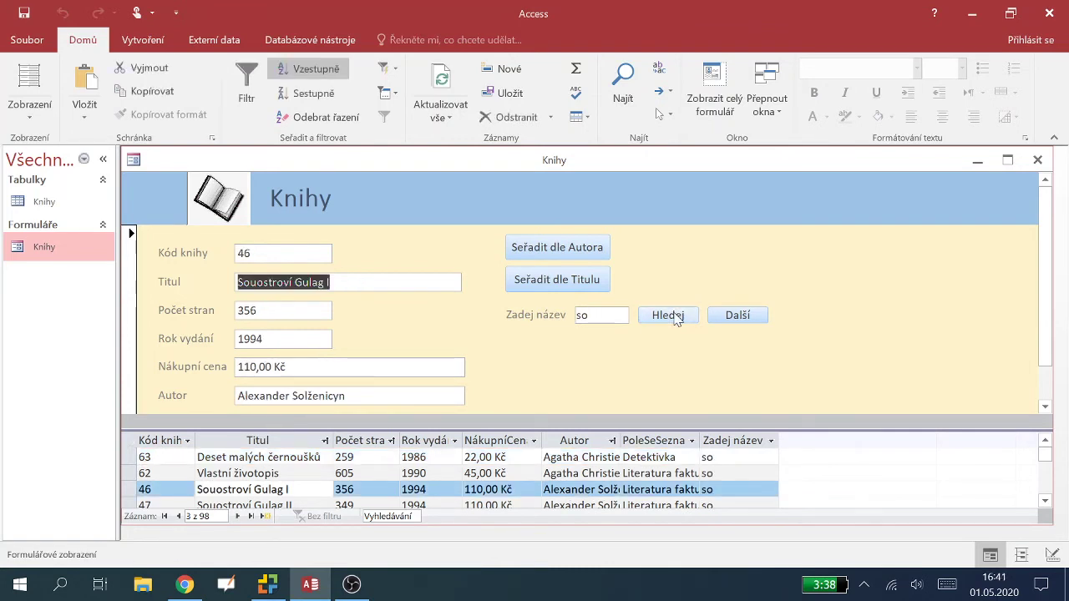
Step through the next matching titles with the Další button
click(738, 316)
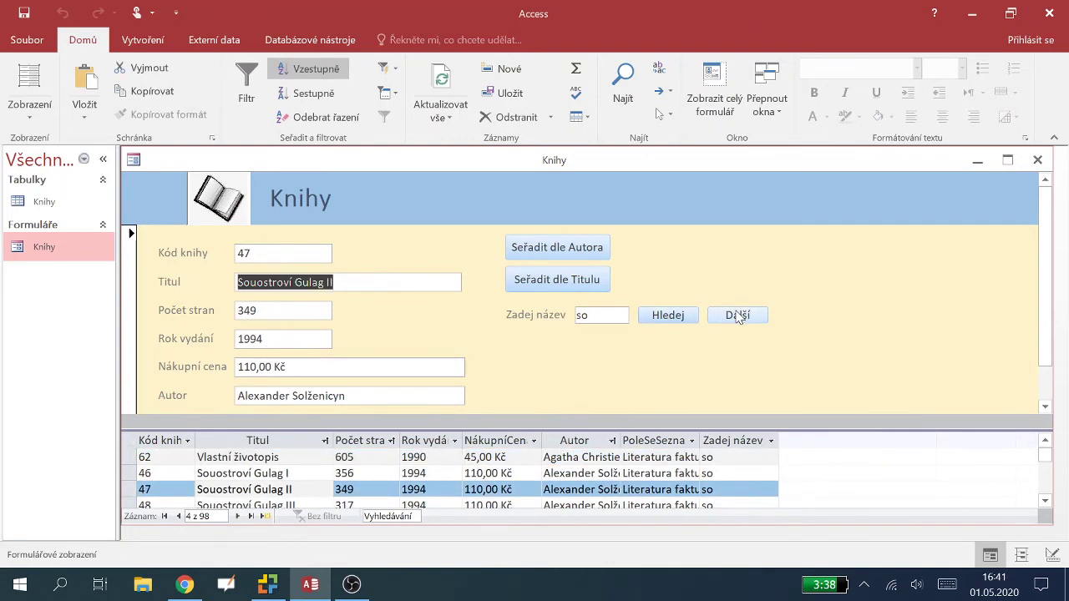
click(738, 316)
click(738, 316)
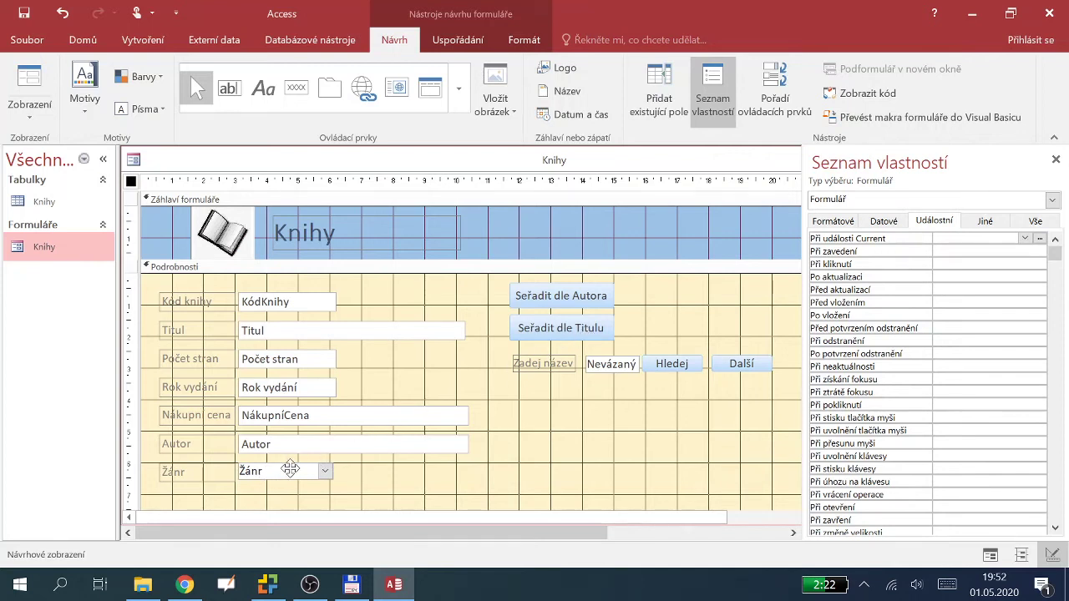
Check the Knihy form in form view and return it to design view
click(30, 107)
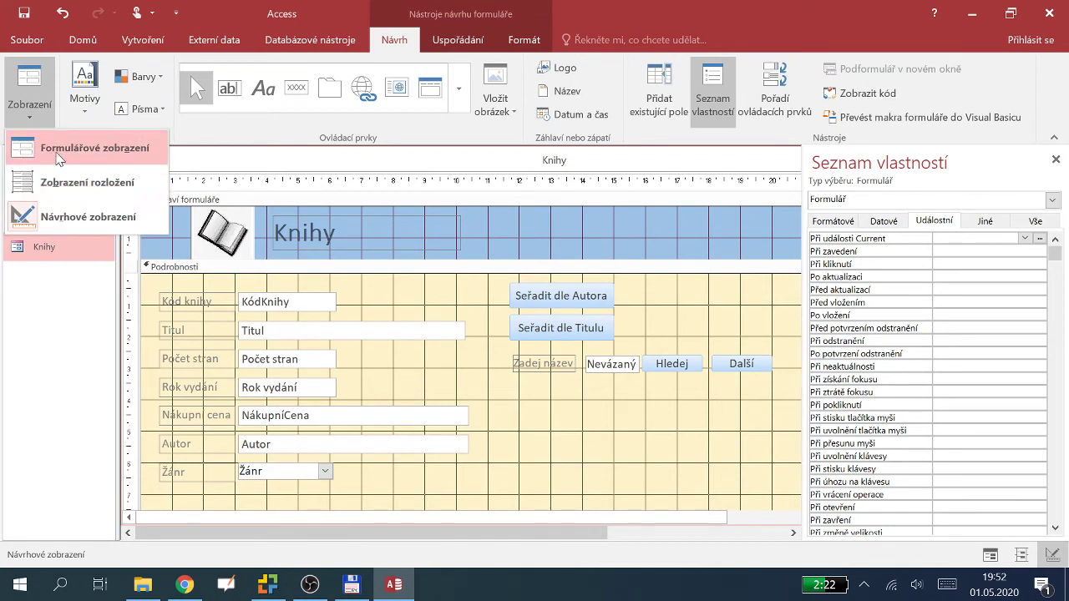
click(59, 159)
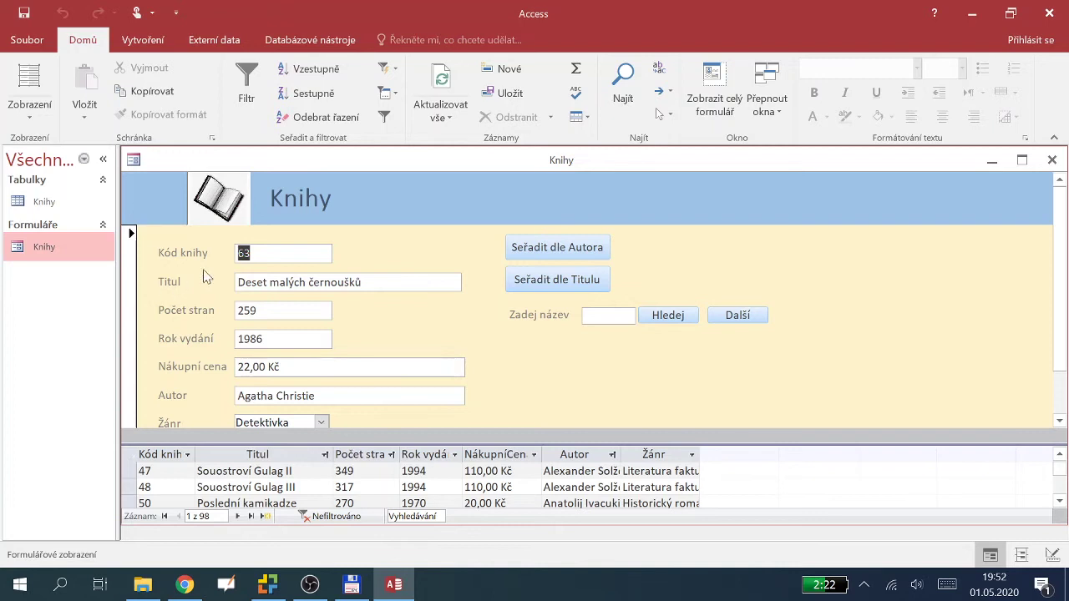
click(30, 116)
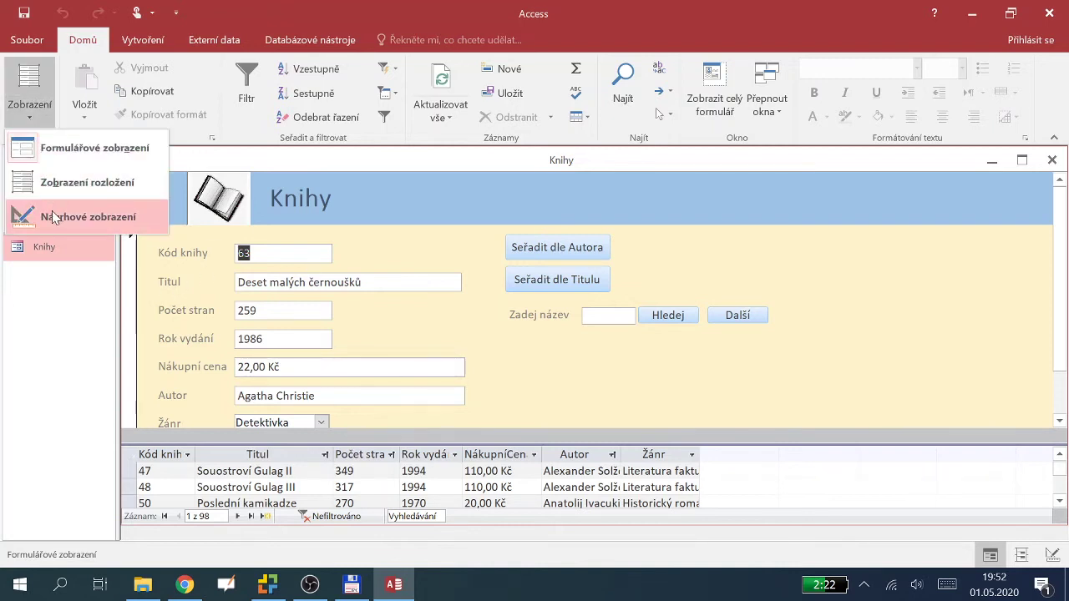
click(52, 211)
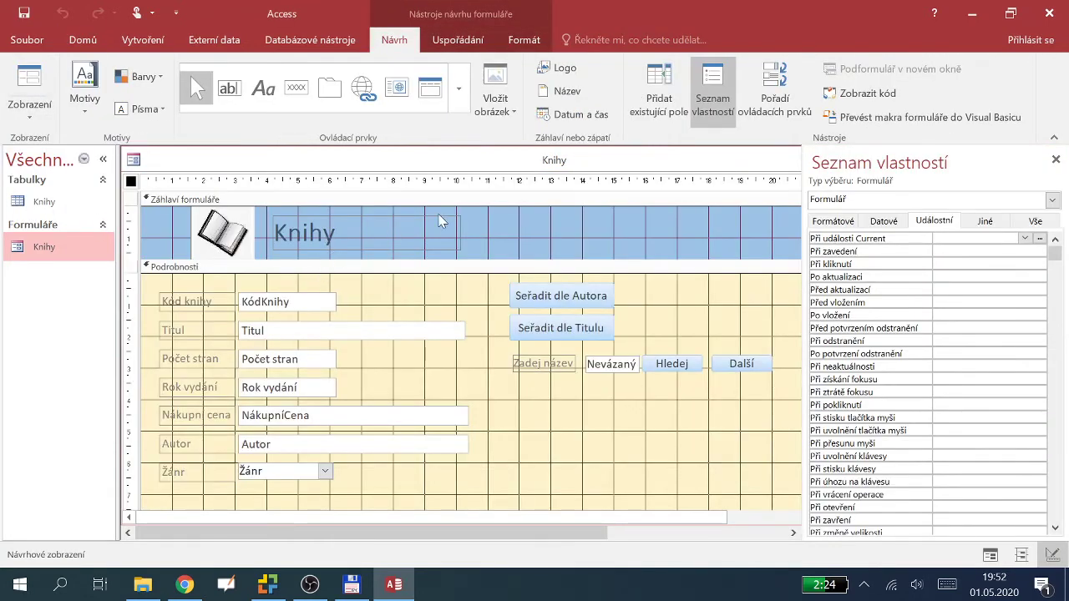
Place a combo box below the Zadej název search row and choose Hodnoty zadá uživatel as its value source
click(458, 87)
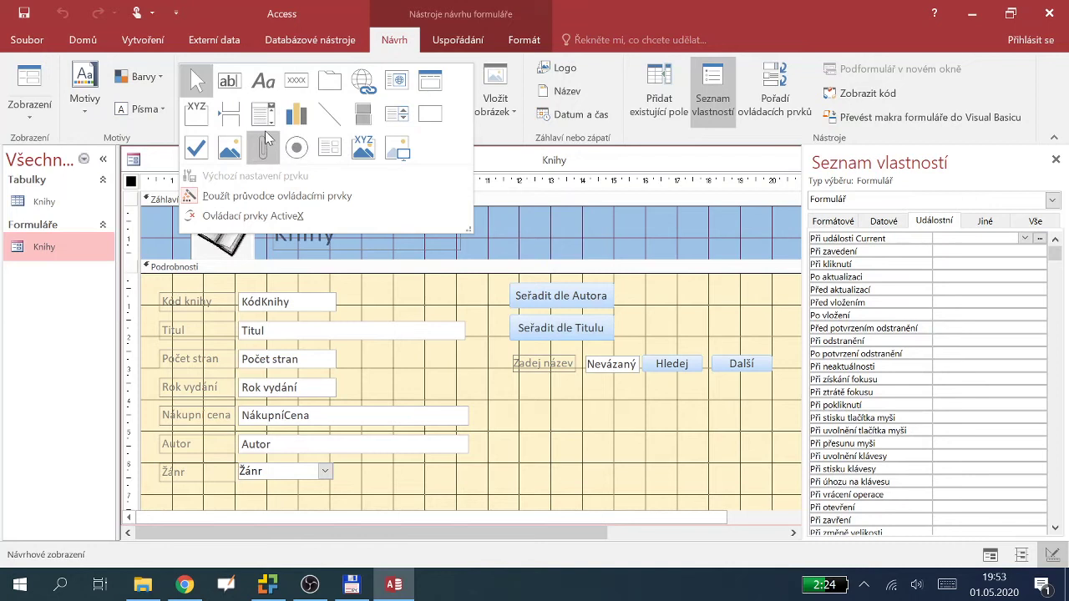
click(264, 117)
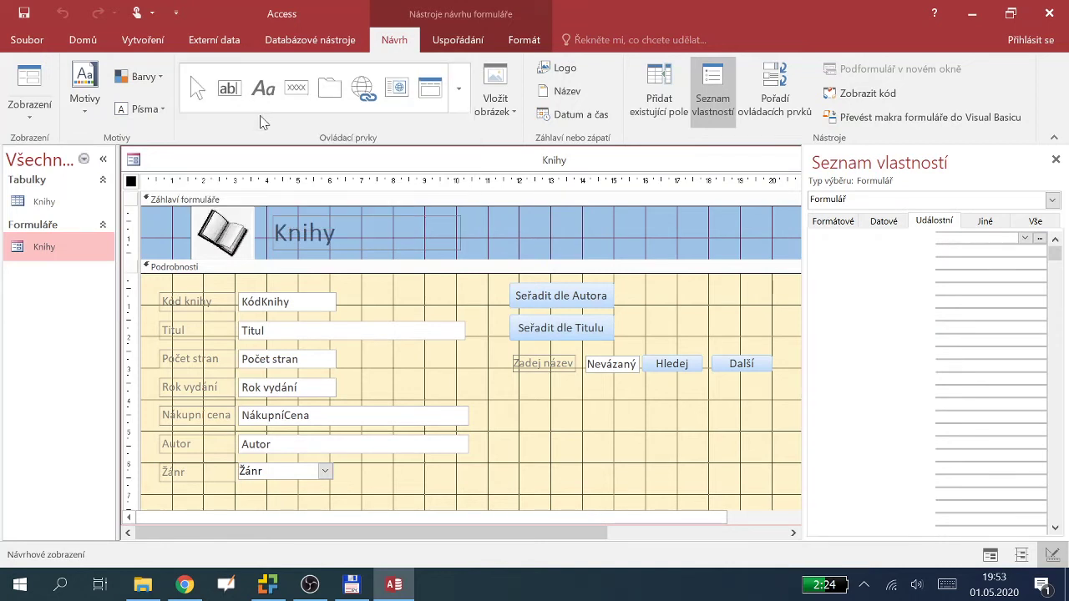
click(571, 393)
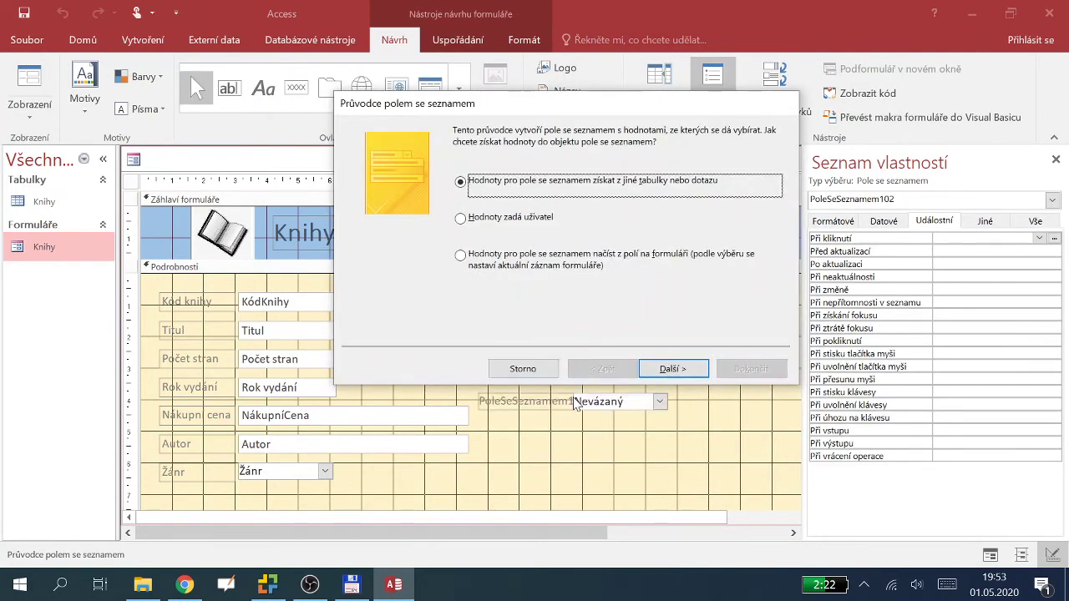
click(514, 219)
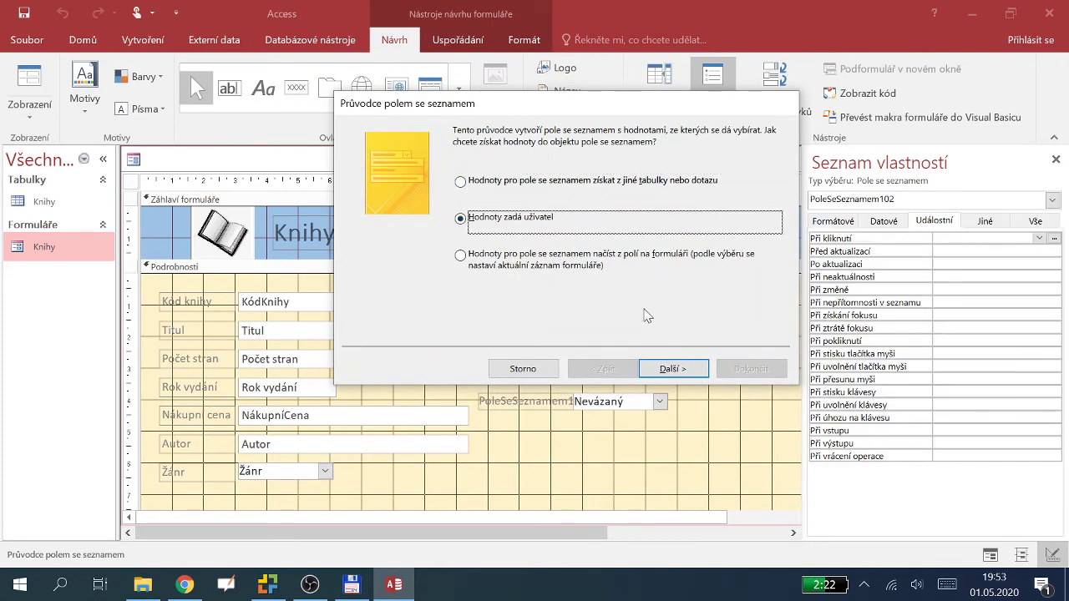
click(664, 369)
Enter Román, Detektivka and Literatura faktu as the combo box values and finish the wizard with Zapamatovat si hodnotu pro pozdější použití
click(399, 244)
text(Román)
click(399, 256)
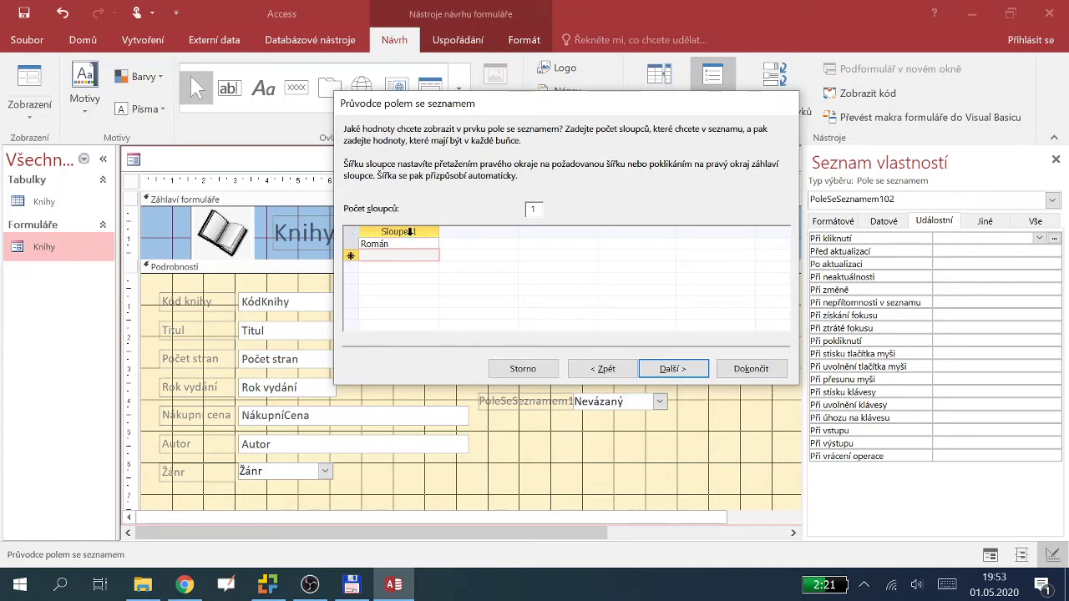
text(Detektivka)
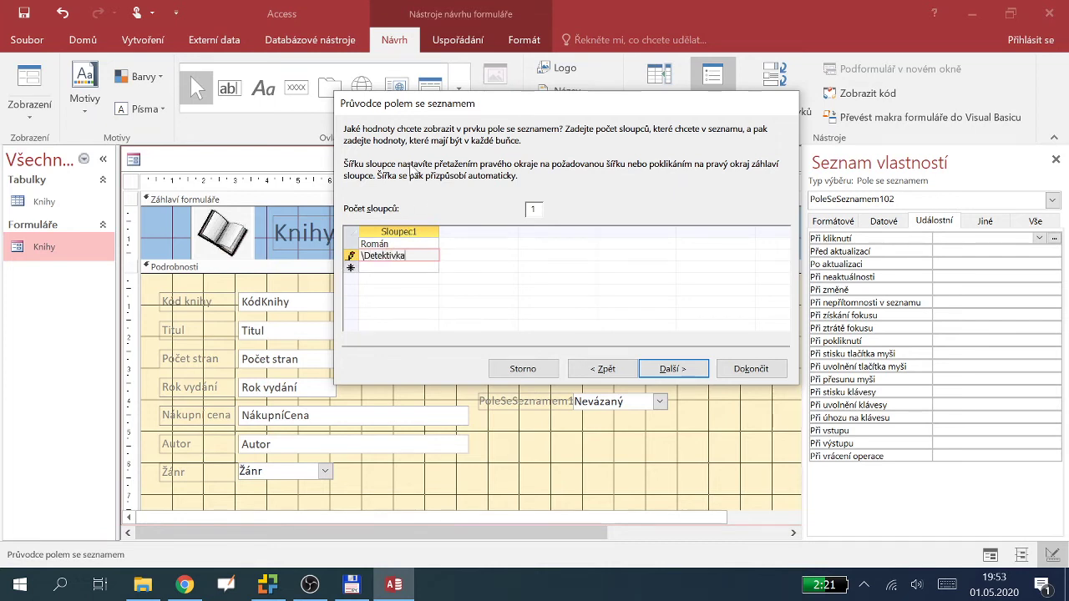
key(Delete)
key(Down)
text(L)
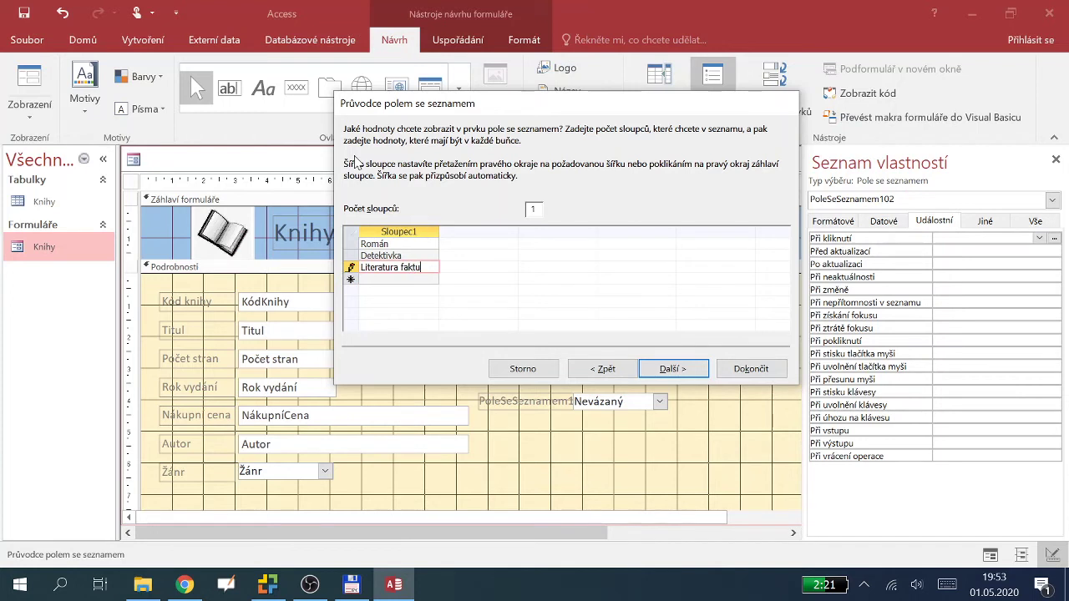
click(671, 368)
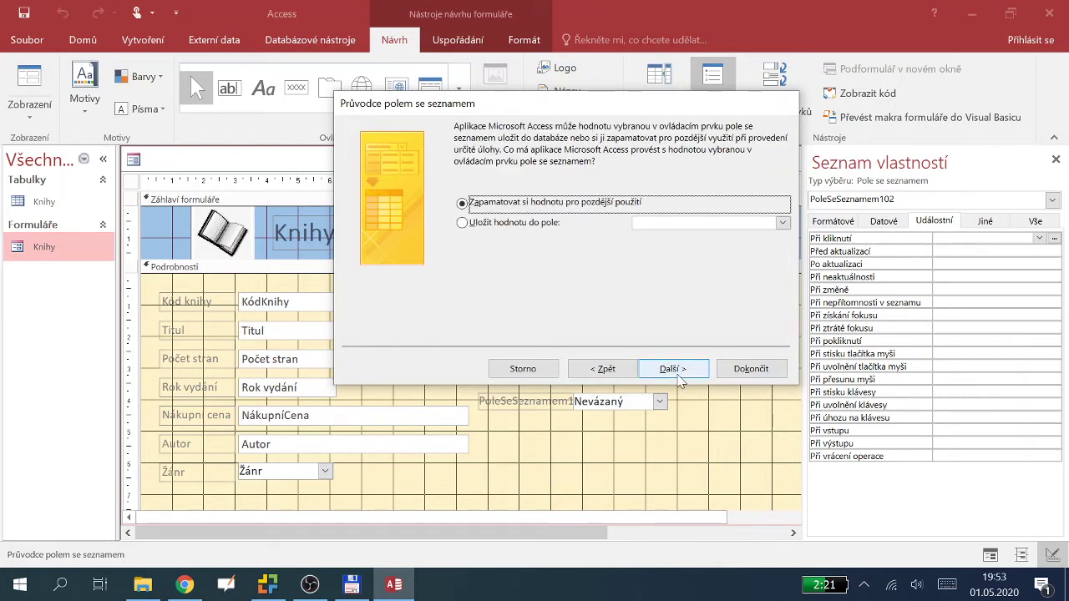
click(675, 374)
click(746, 370)
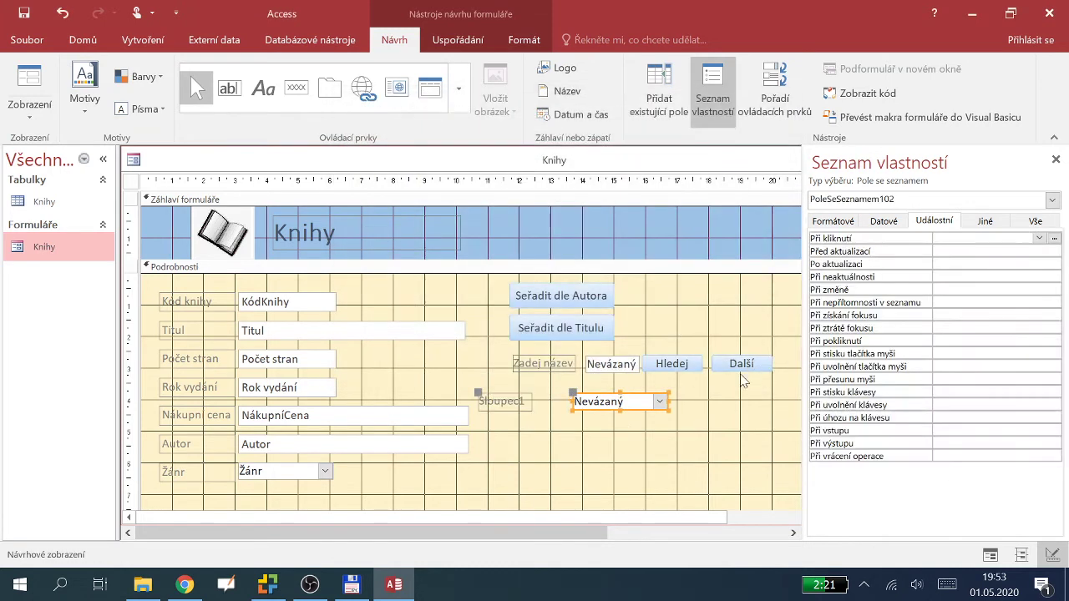
Change the new combo box's label to Filtr dle žánru
click(522, 404)
click(522, 404)
key(Escape)
key(BackSpace)
key(BackSpace)
key(BackSpace)
key(BackSpace)
key(BackSpace)
key(BackSpace)
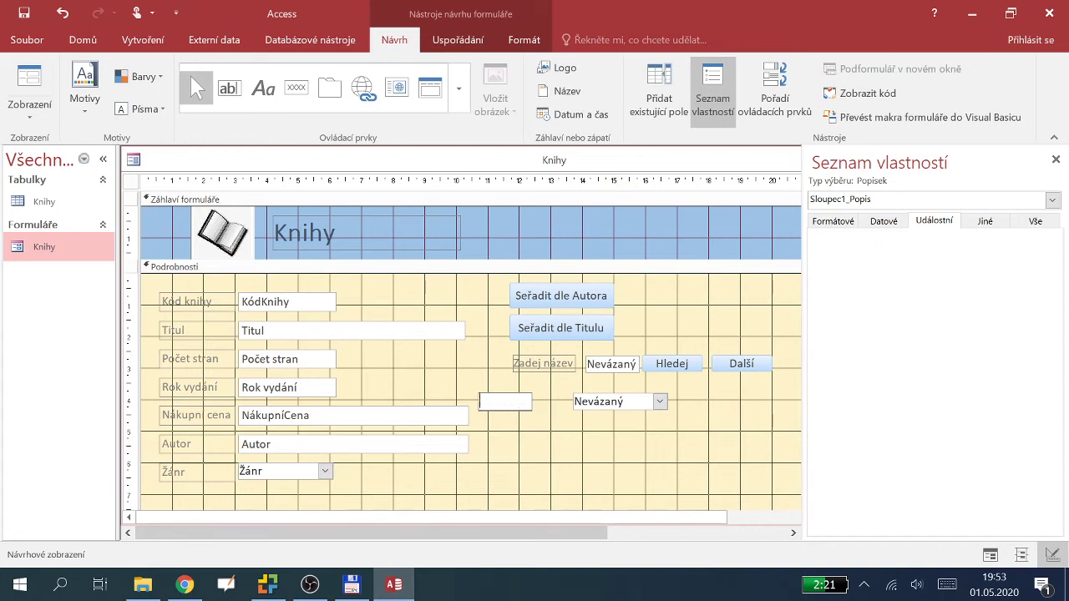
text(Filtr dle žánru)
key(Return)
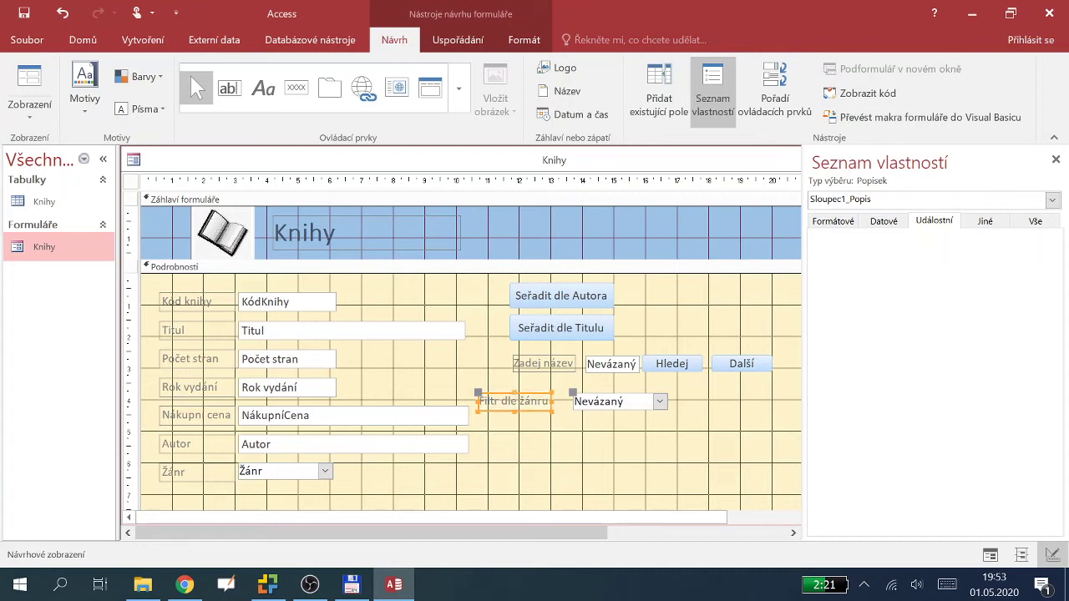
Align the Filtr dle žánru label and its combo box beneath the Zadej název label and text box
drag(484, 396, 516, 391)
click(636, 409)
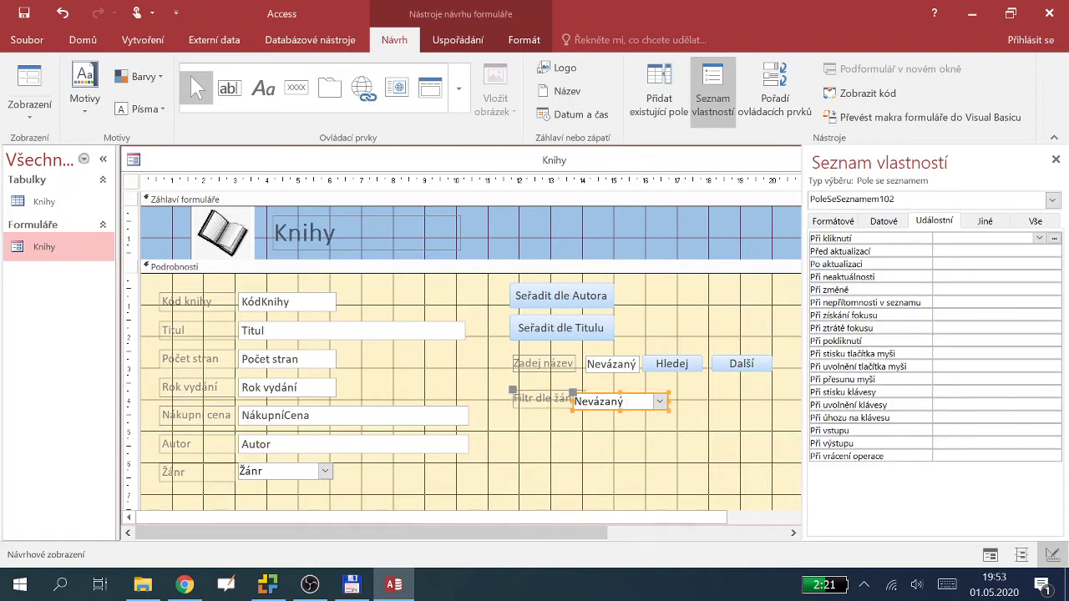
drag(632, 401, 645, 393)
click(523, 393)
drag(523, 391, 513, 390)
click(622, 400)
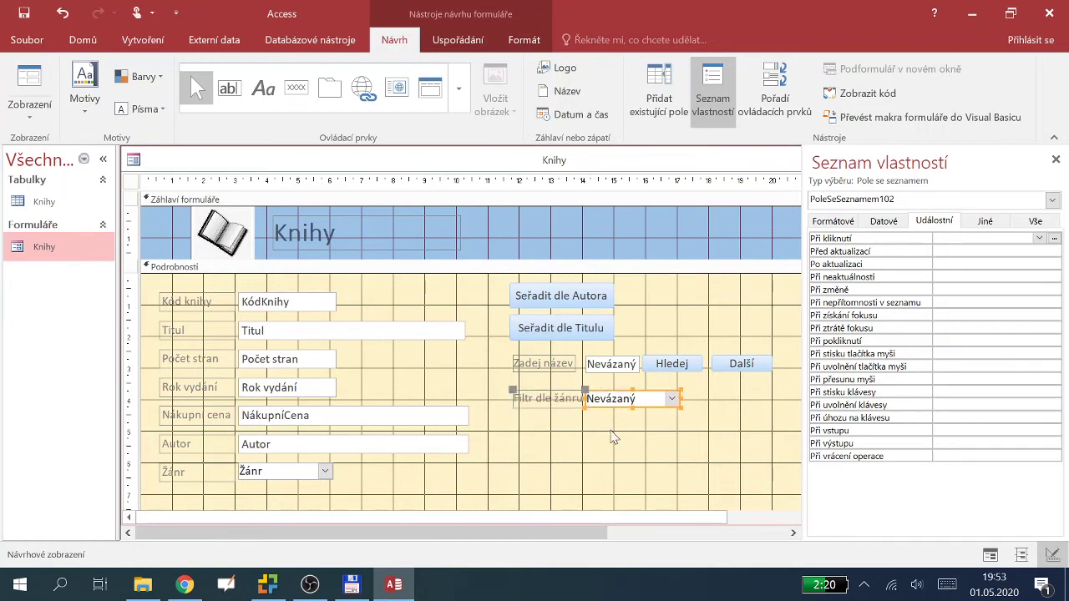
click(589, 398)
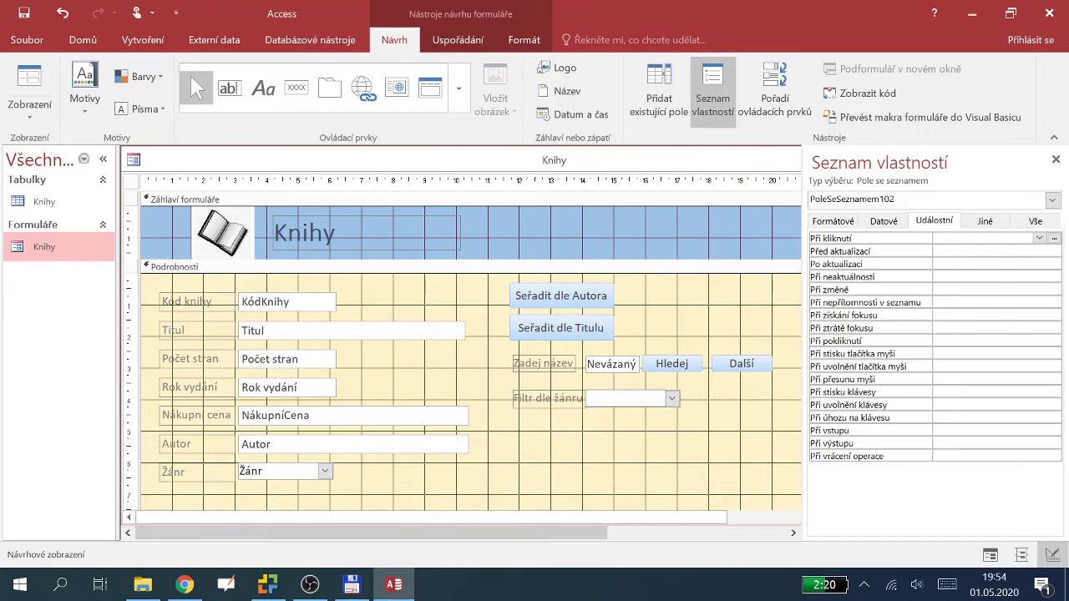
Move the combo box beside the Filtr dle žánru label slightly to the right, clear of the label
click(615, 431)
click(590, 397)
drag(588, 389, 591, 389)
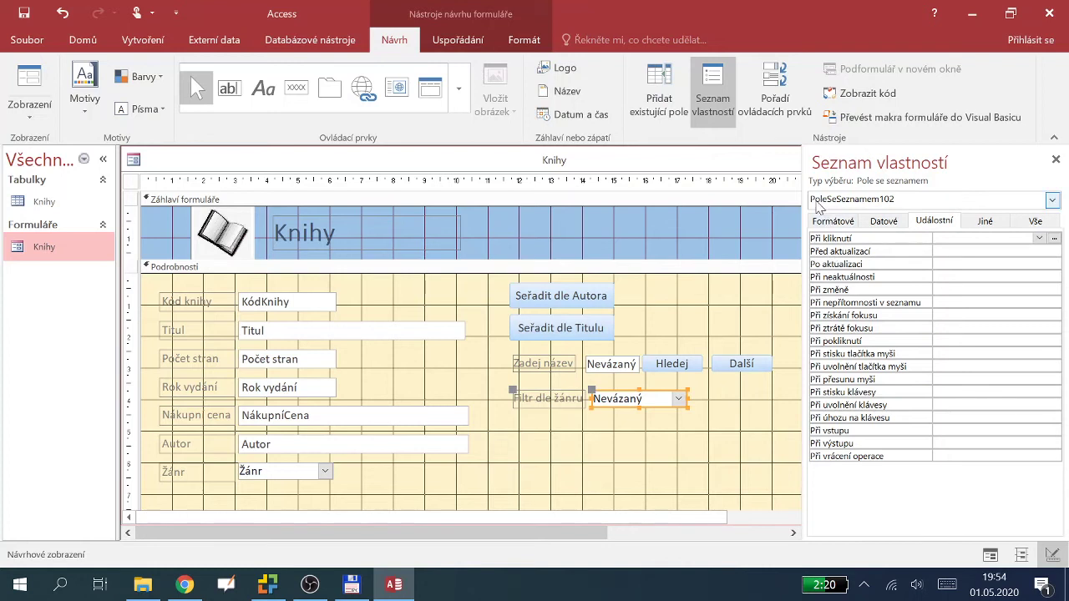
Set the Název property of the genre filter combo box to filtr
click(985, 221)
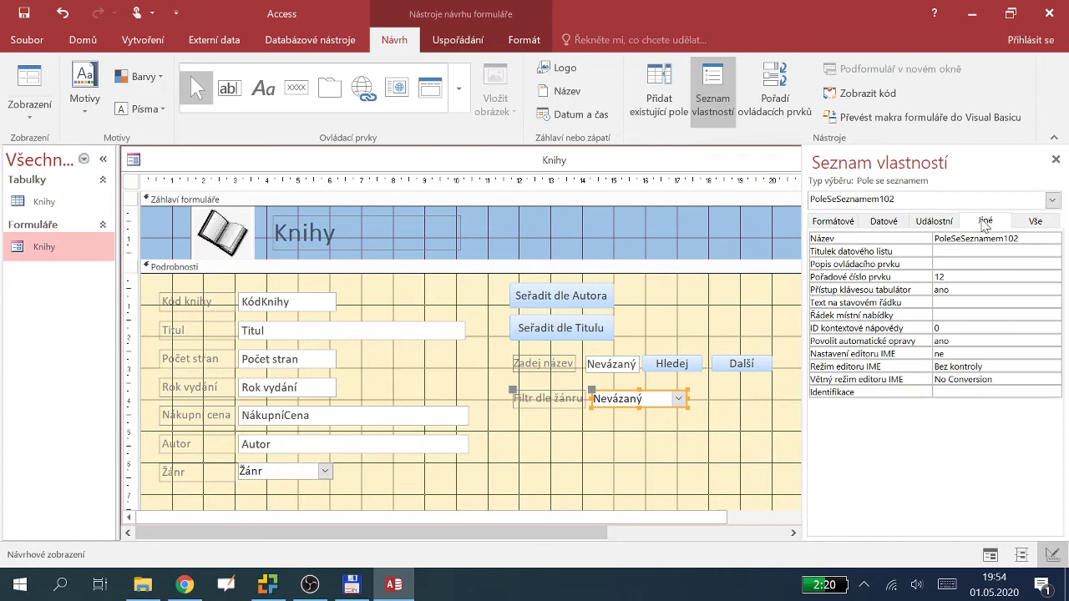
click(976, 238)
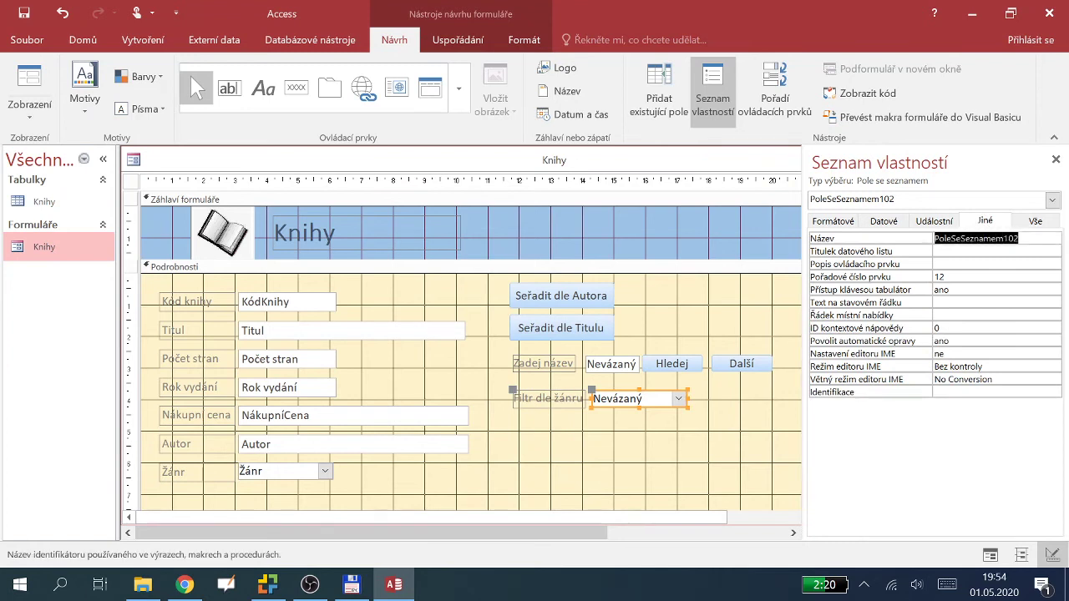
text(filtr)
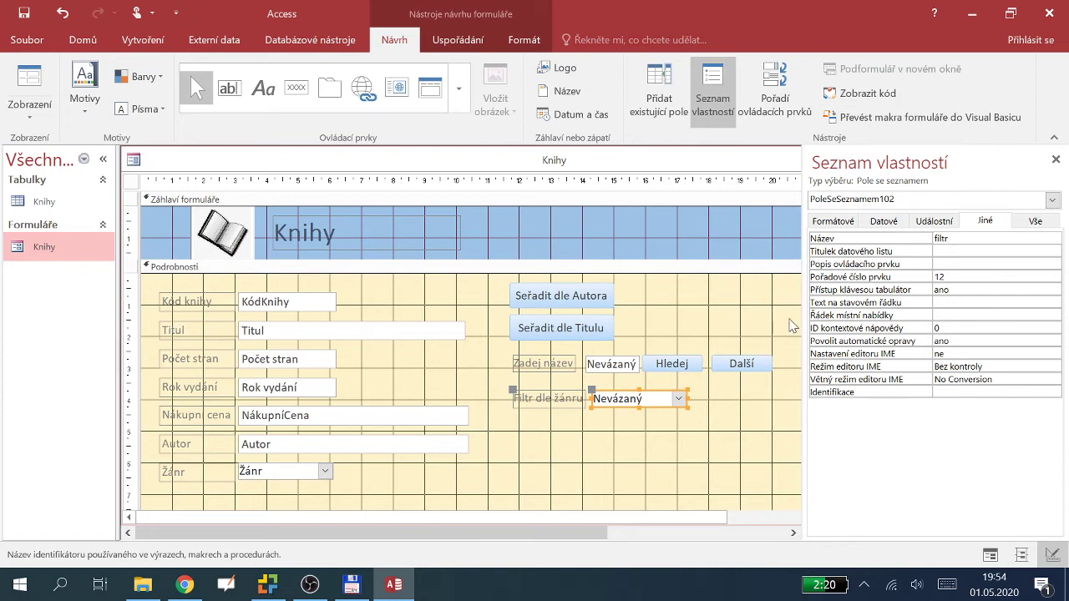
key(Return)
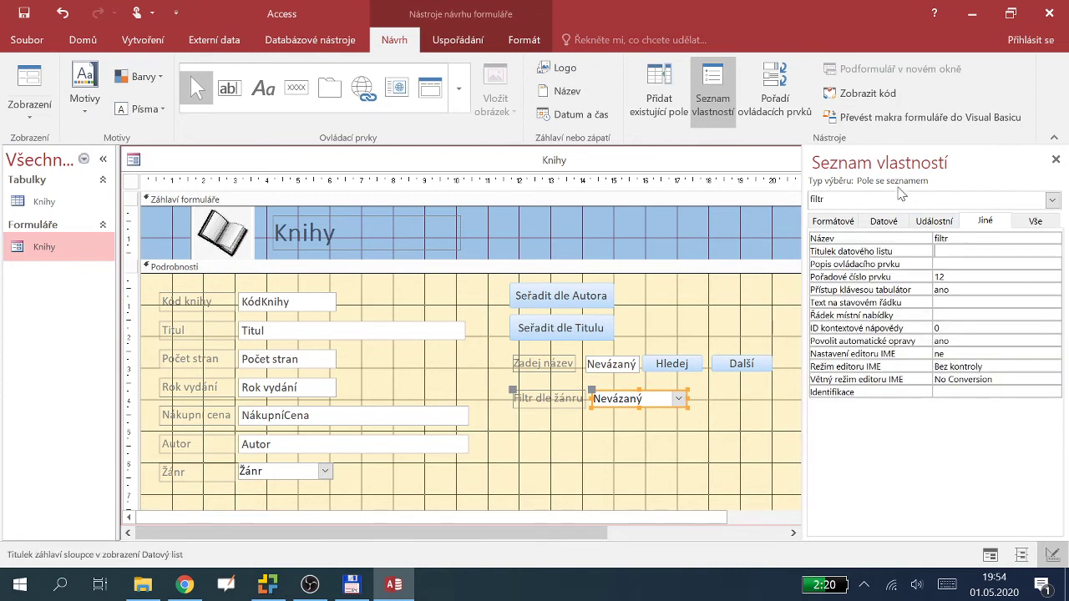
Create a macro for the combo box's Po aktualizaci event with the NastavitFiltr action
click(933, 221)
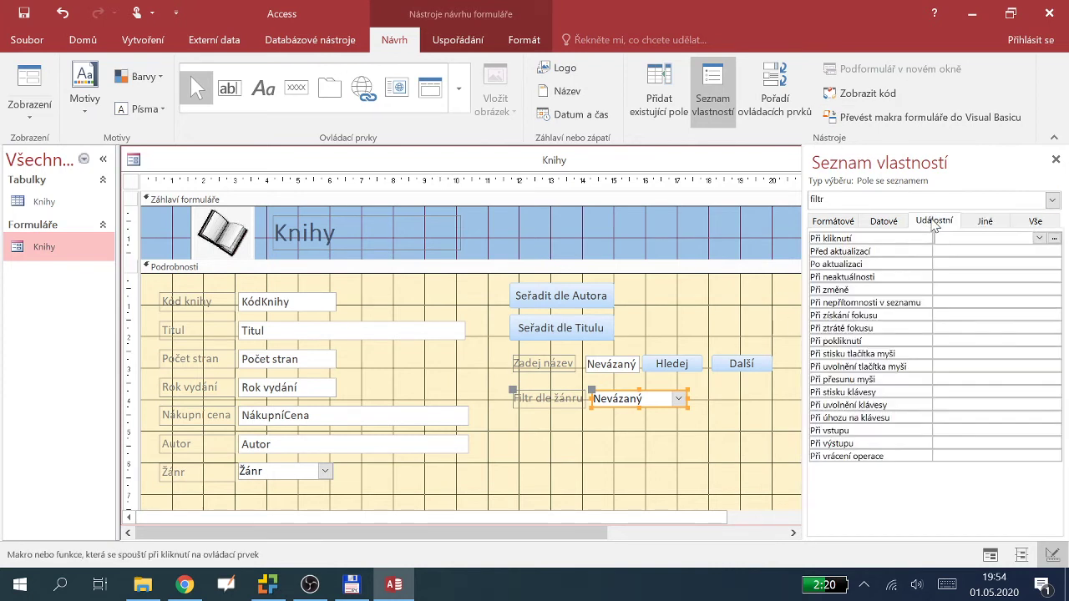
click(882, 262)
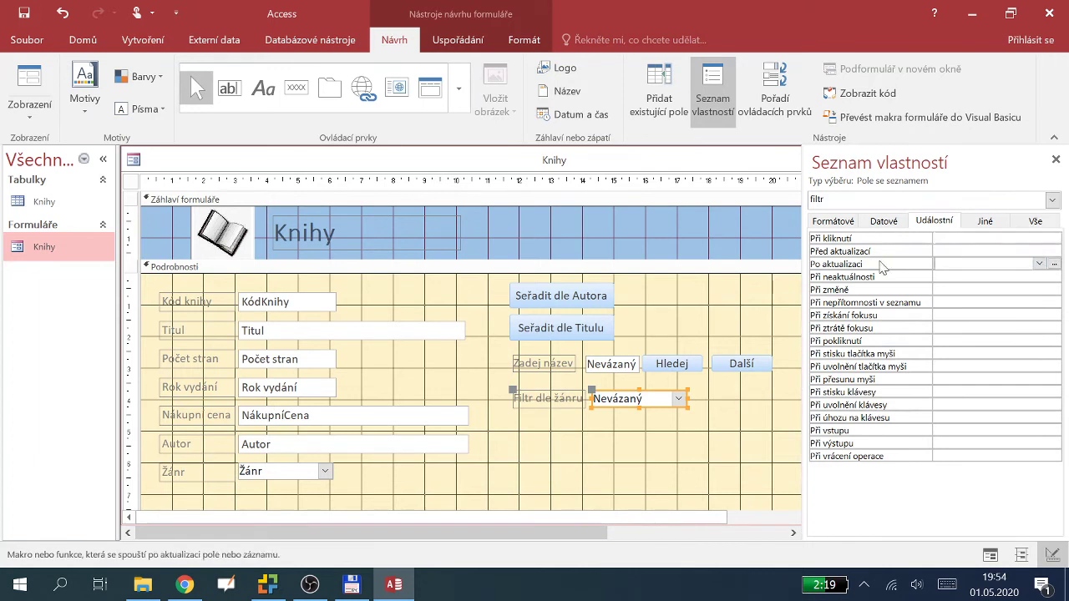
click(1056, 266)
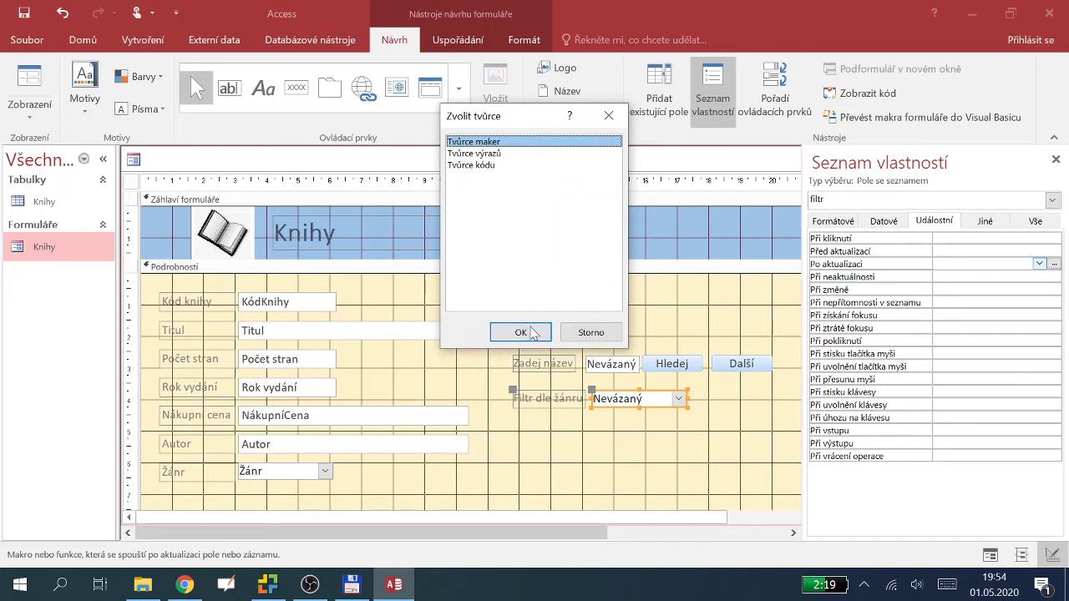
click(535, 332)
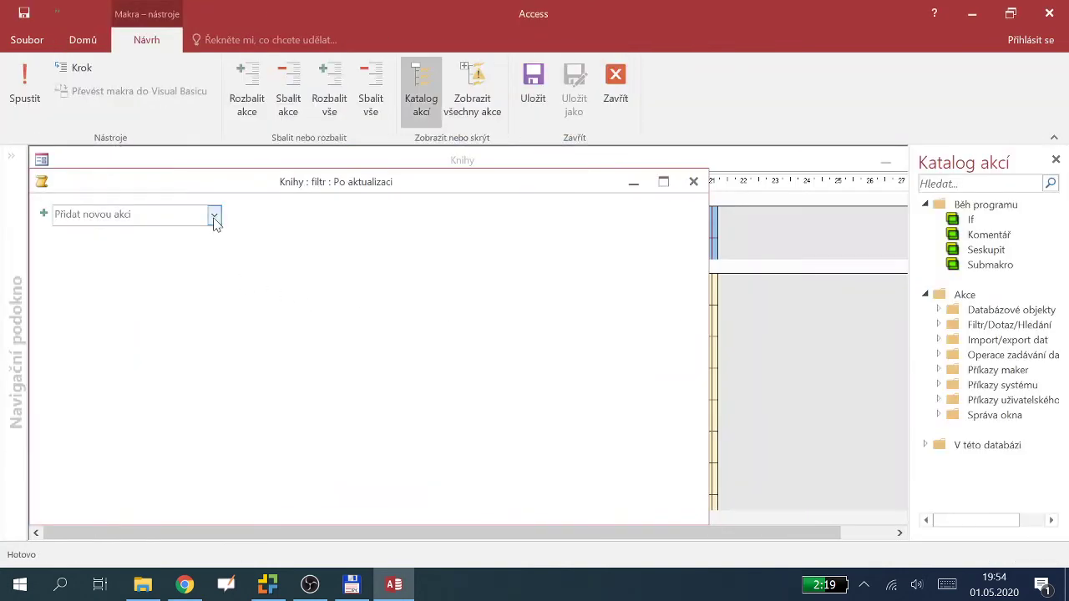
click(213, 215)
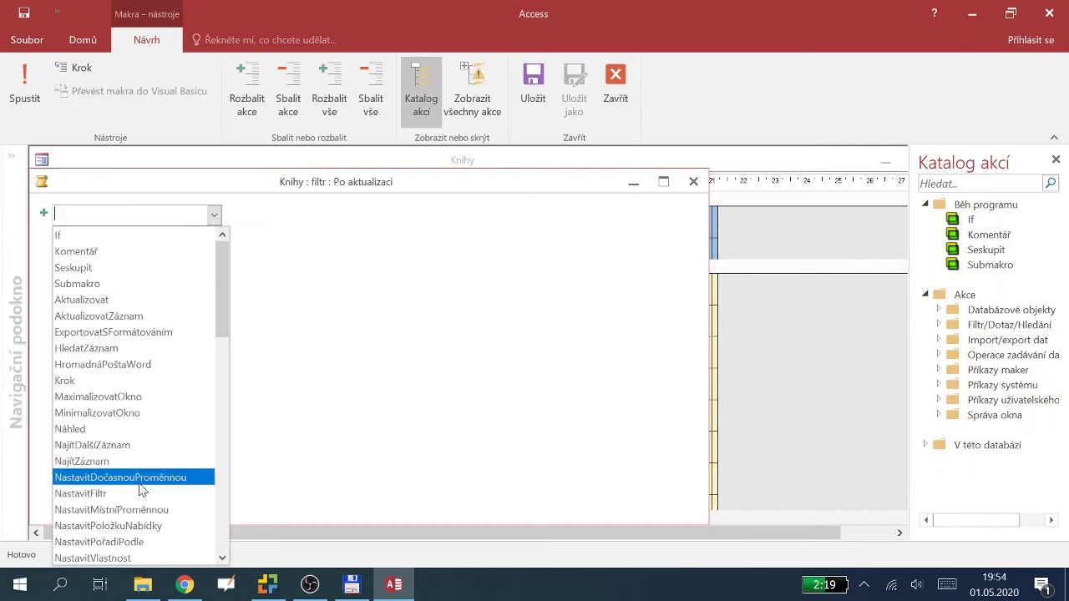
scroll(139, 461, down, 1)
click(125, 446)
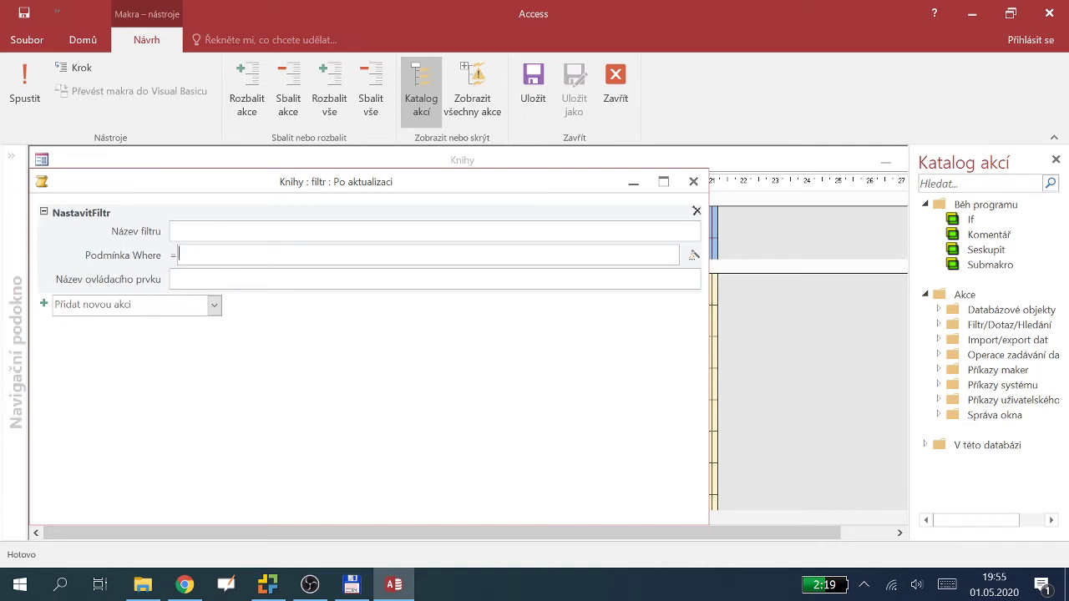
Set the action's Podmínka Where to [Žánr]=[Formuláře]![Knihy]![filtr], then close the macro and save its changes
text(žánr)
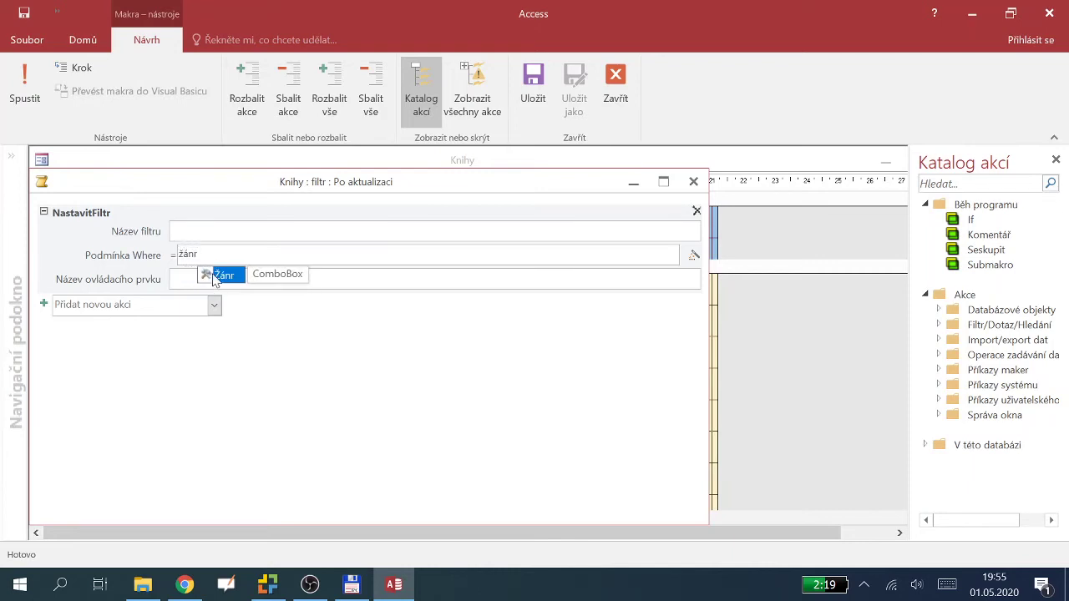
key(Return)
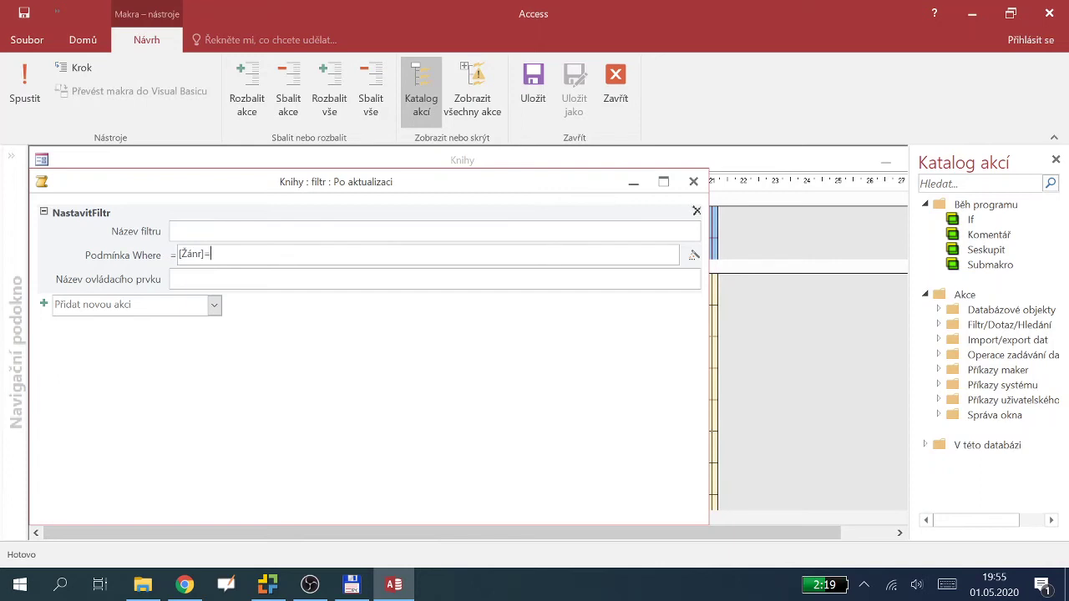
text(for)
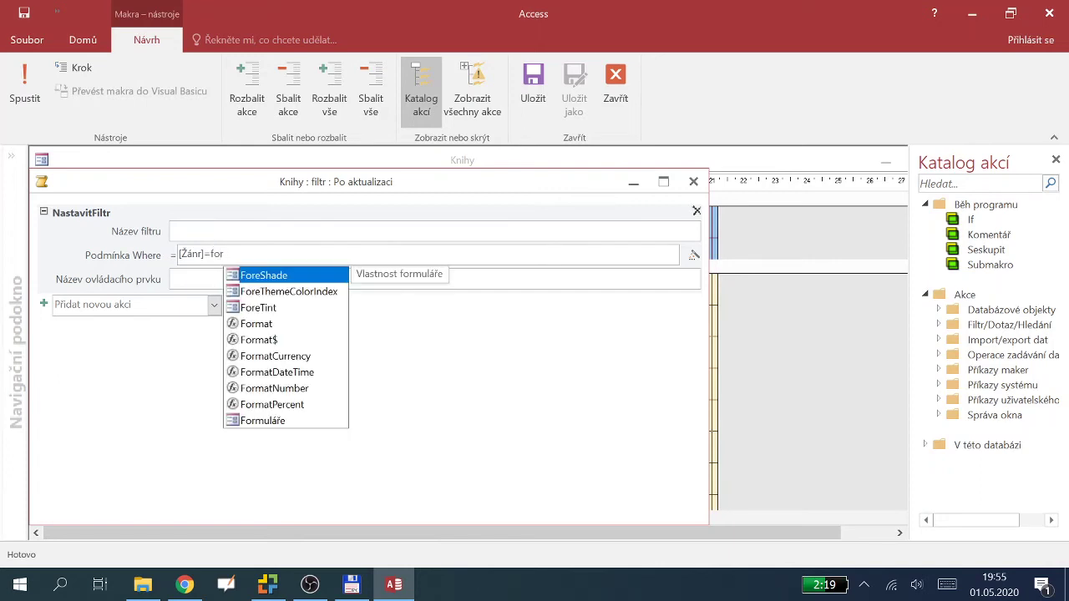
double_click(286, 420)
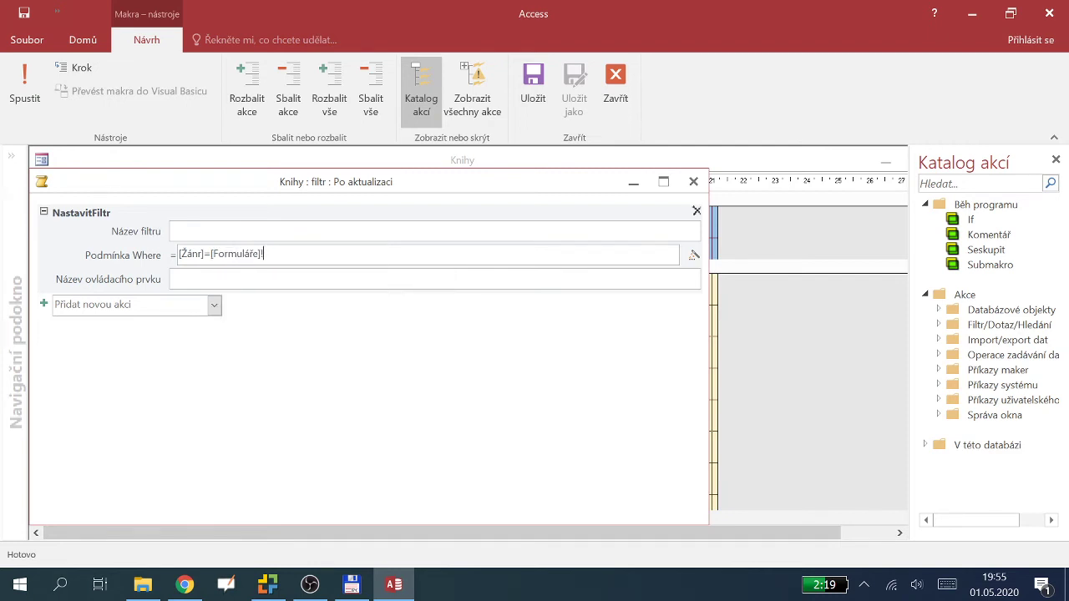
text(!)
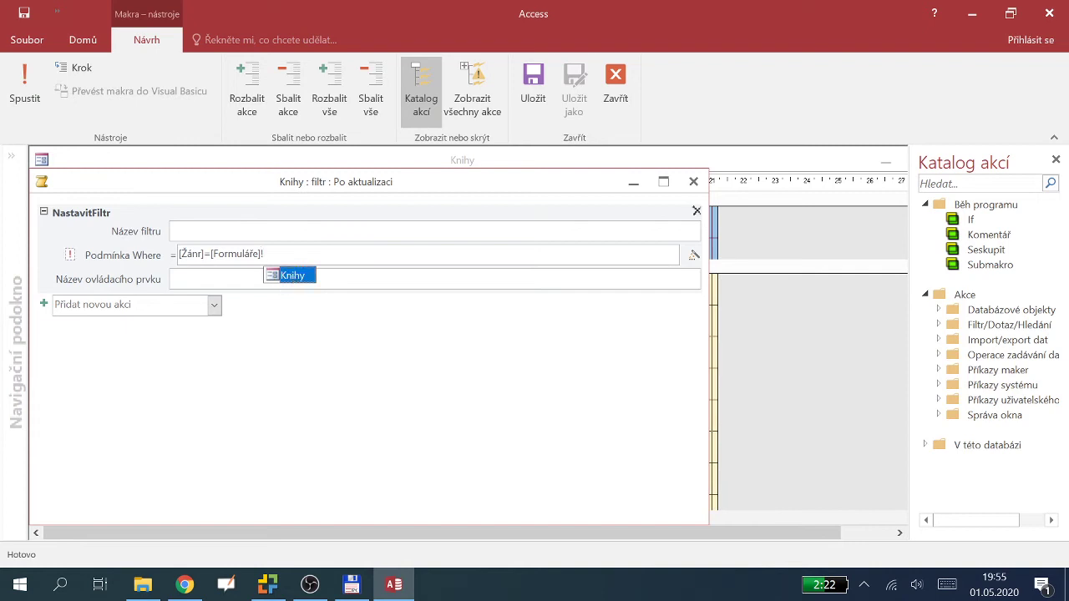
double_click(290, 276)
text(!)
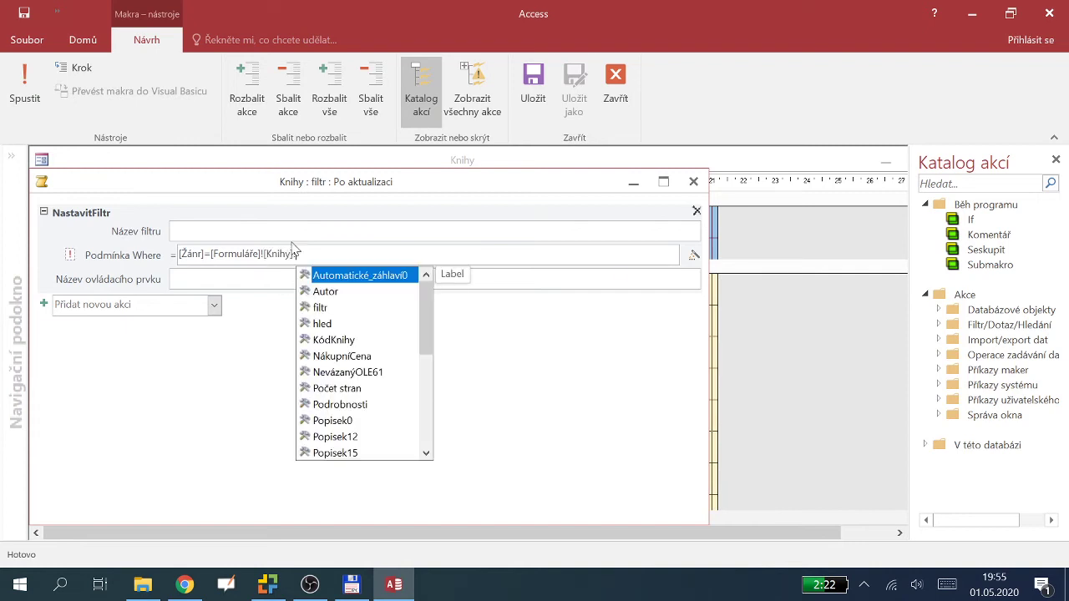
double_click(330, 308)
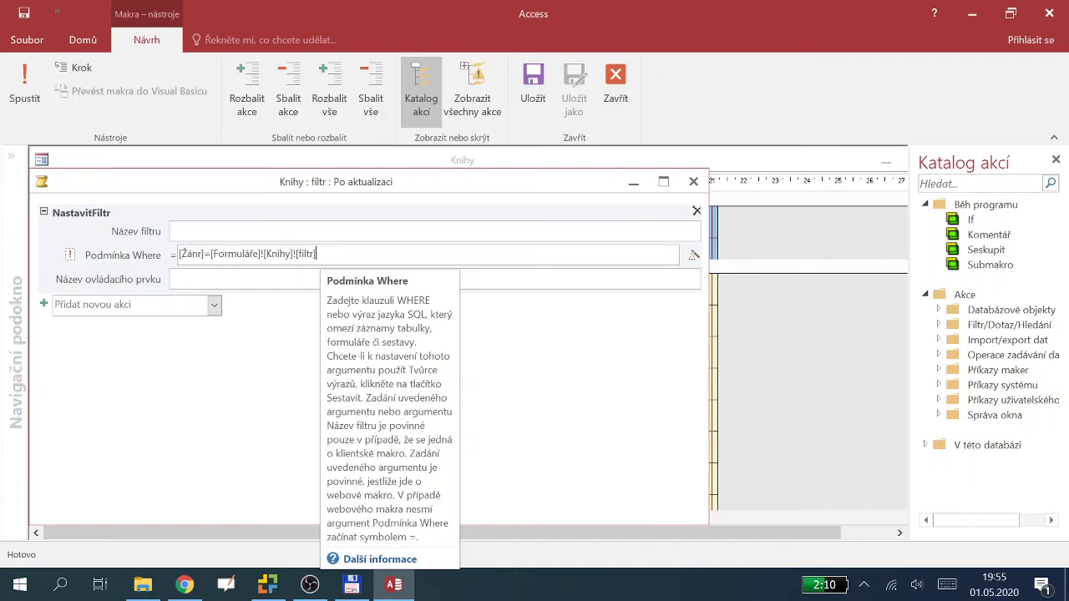
click(616, 83)
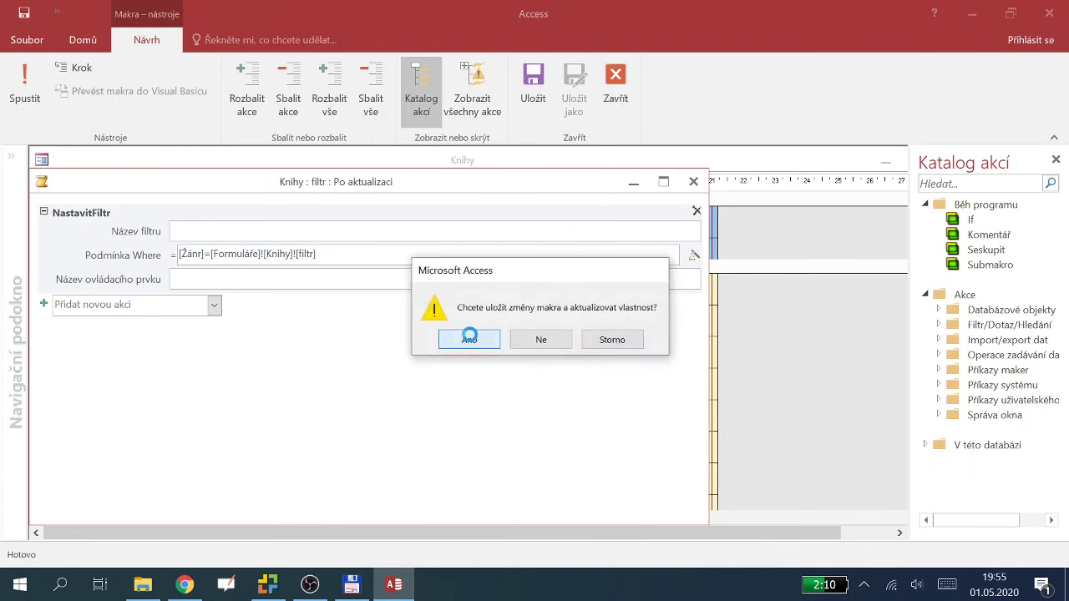
click(469, 340)
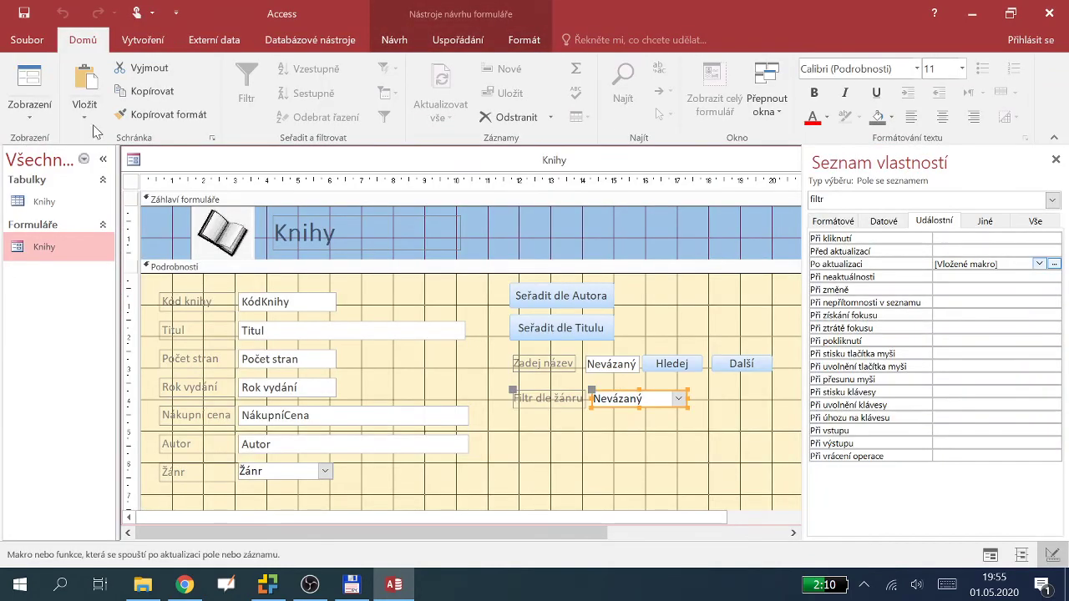
Show the Knihy form in Form view, collapse the ribbon and enlarge the form window downward to reveal more datasheet rows
click(30, 115)
click(50, 146)
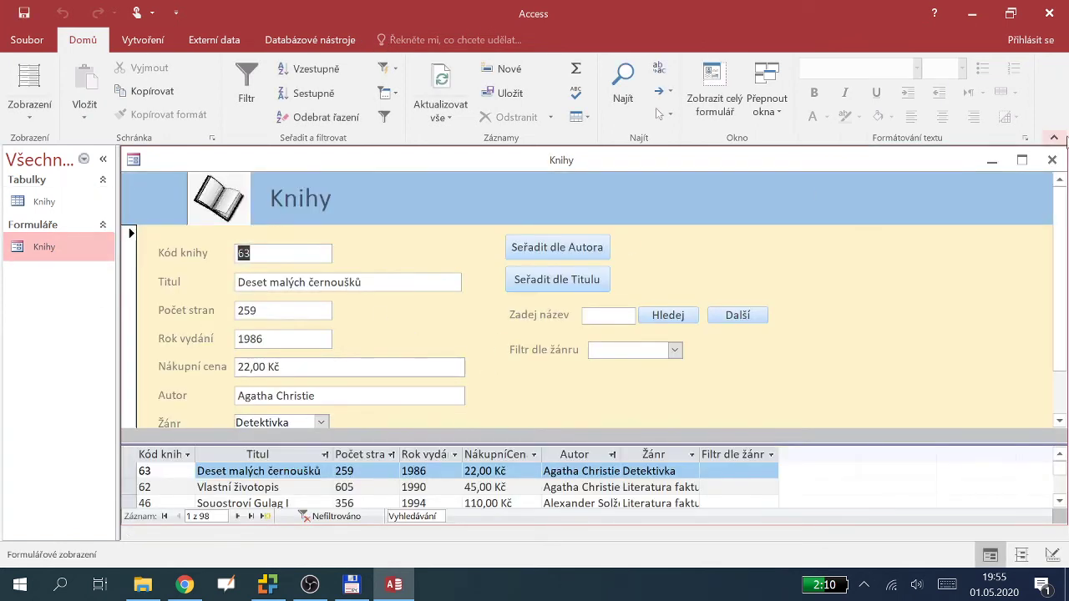
click(1055, 139)
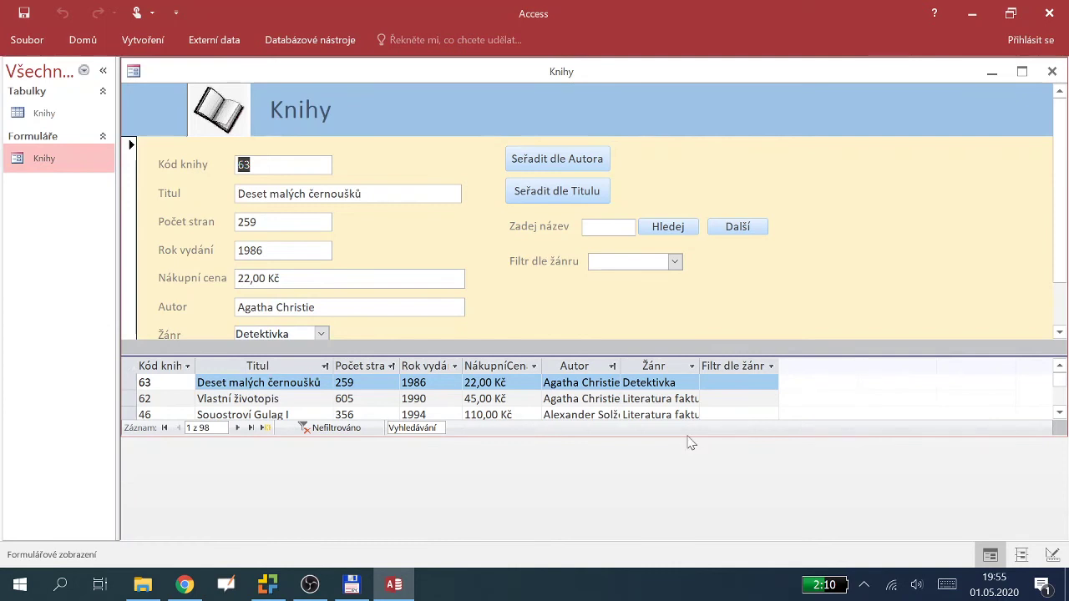
drag(689, 436, 688, 529)
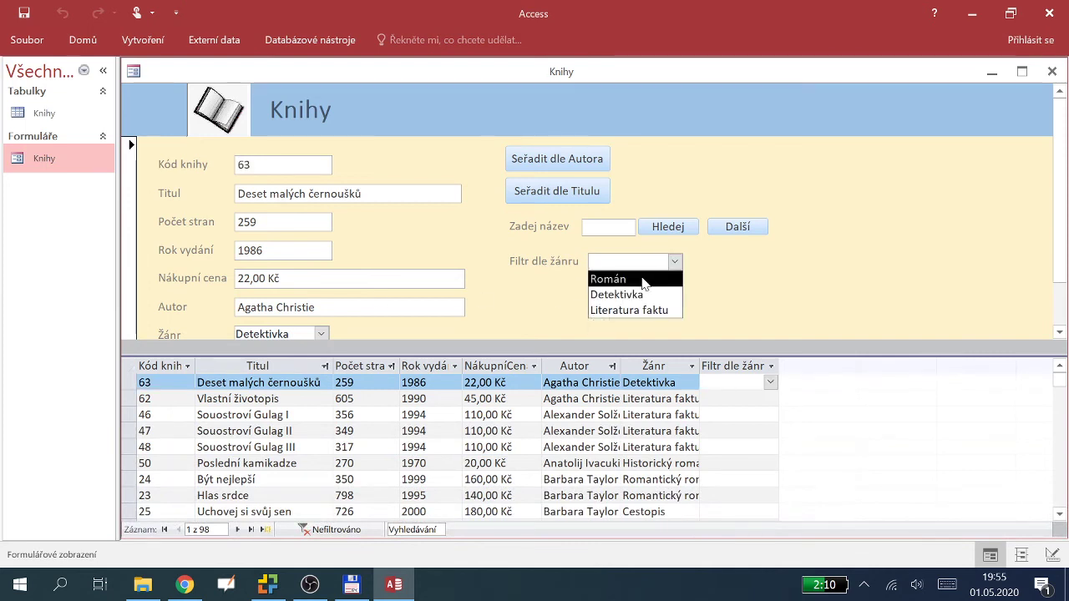
Test the Filtr dle žánru combo box by choosing Román and then Literatura faktu
click(645, 280)
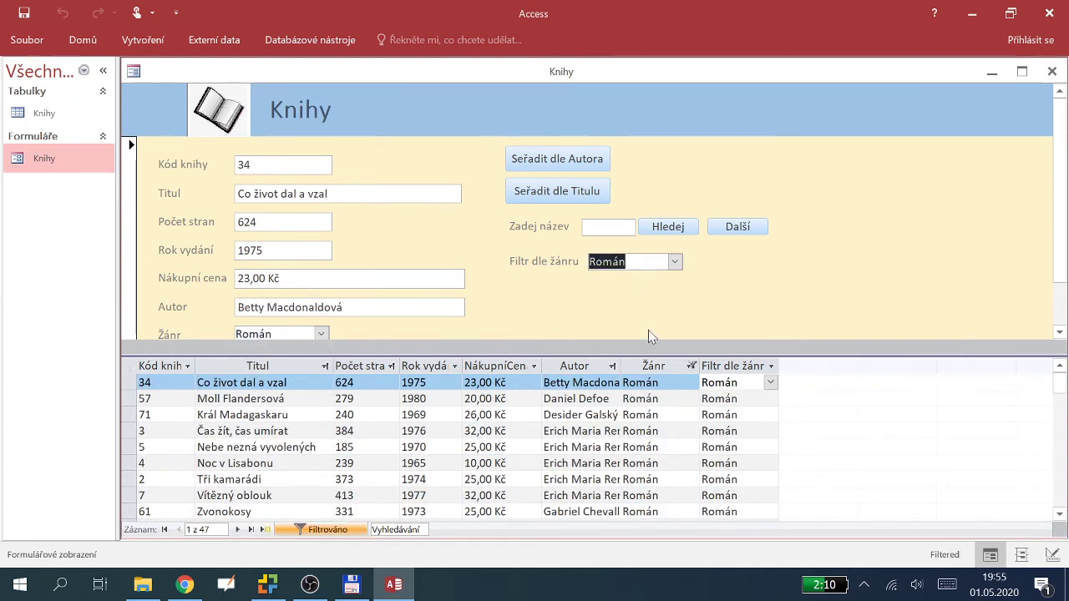
click(674, 262)
click(650, 310)
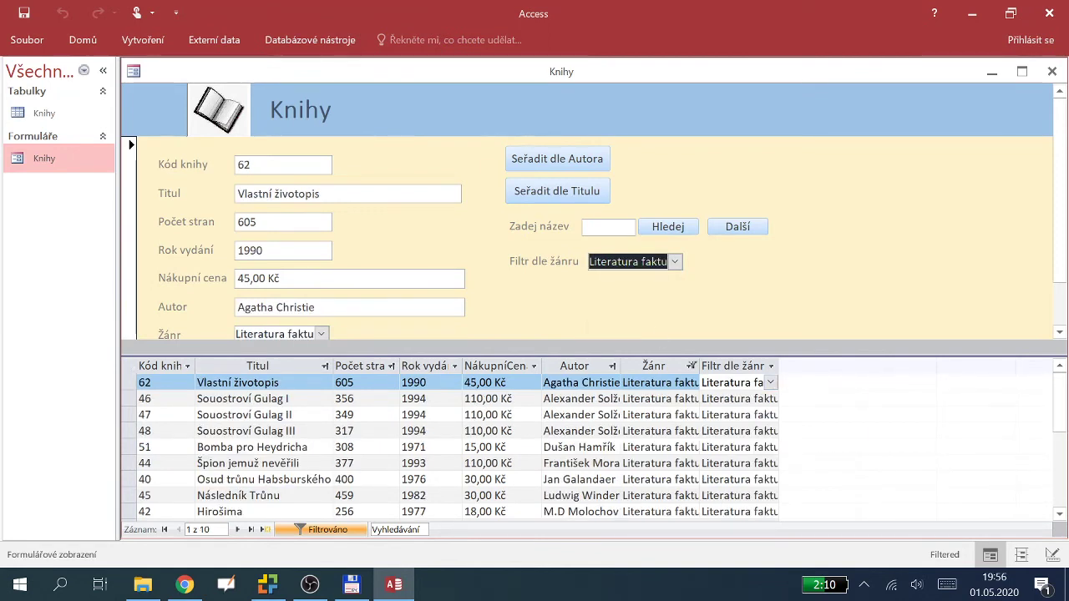
Hide the Filtr dle žánru column in the form's datasheet and widen the Žánr column to fit its text
click(732, 368)
right_click(731, 375)
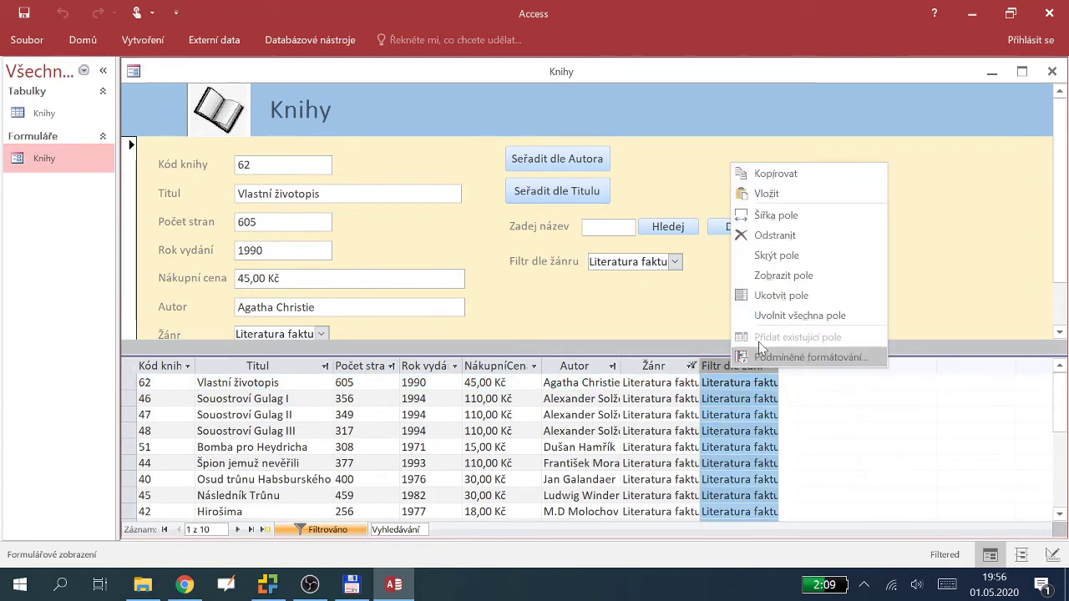
click(771, 254)
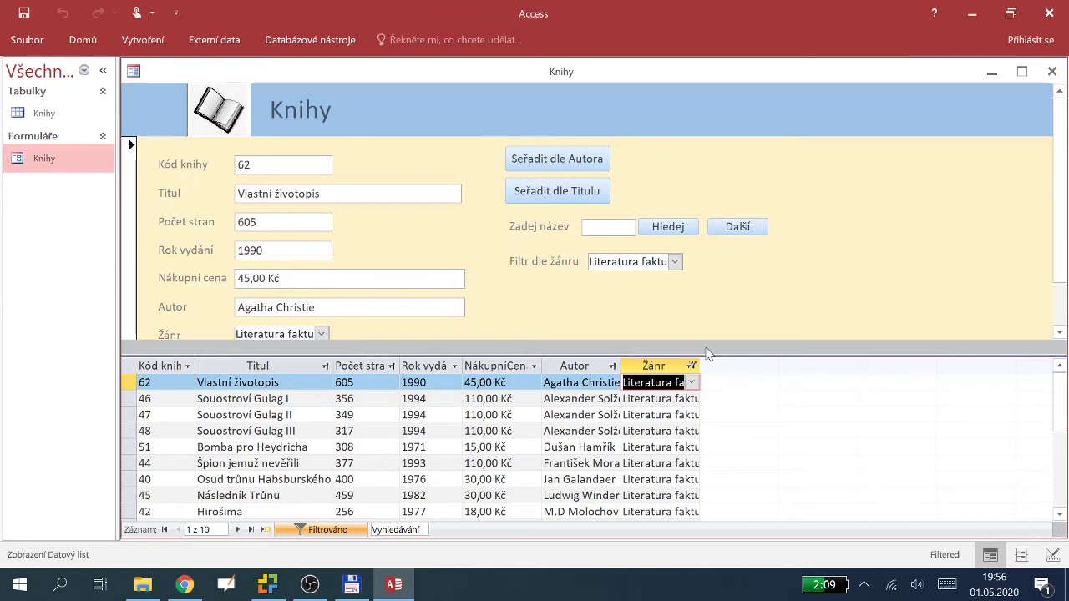
drag(700, 361, 724, 361)
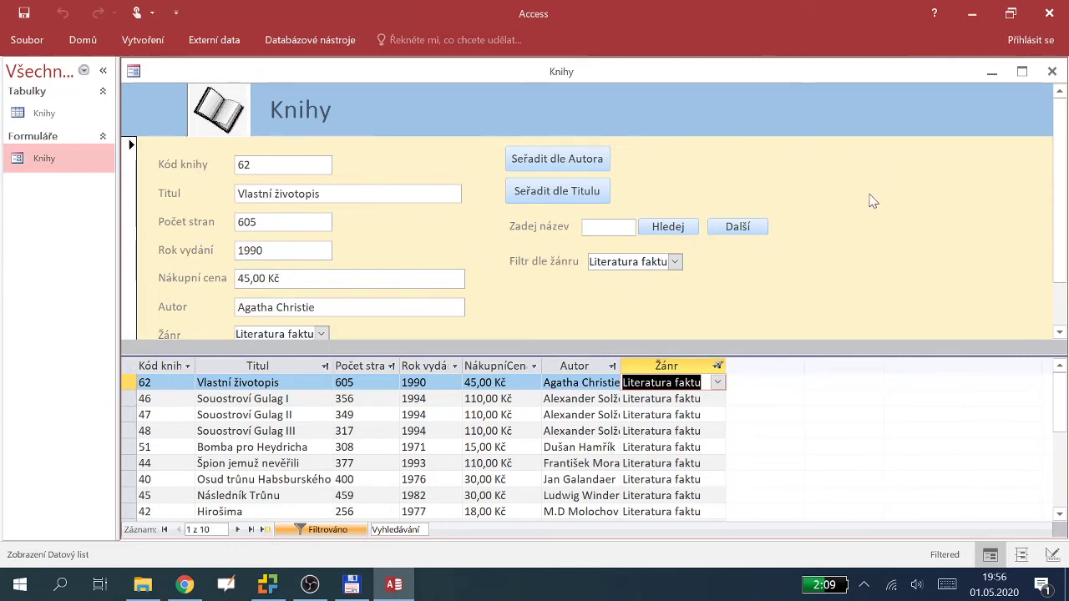
Return the Knihy form to Design view and keep the ribbon permanently expanded with the design tools showing
click(82, 39)
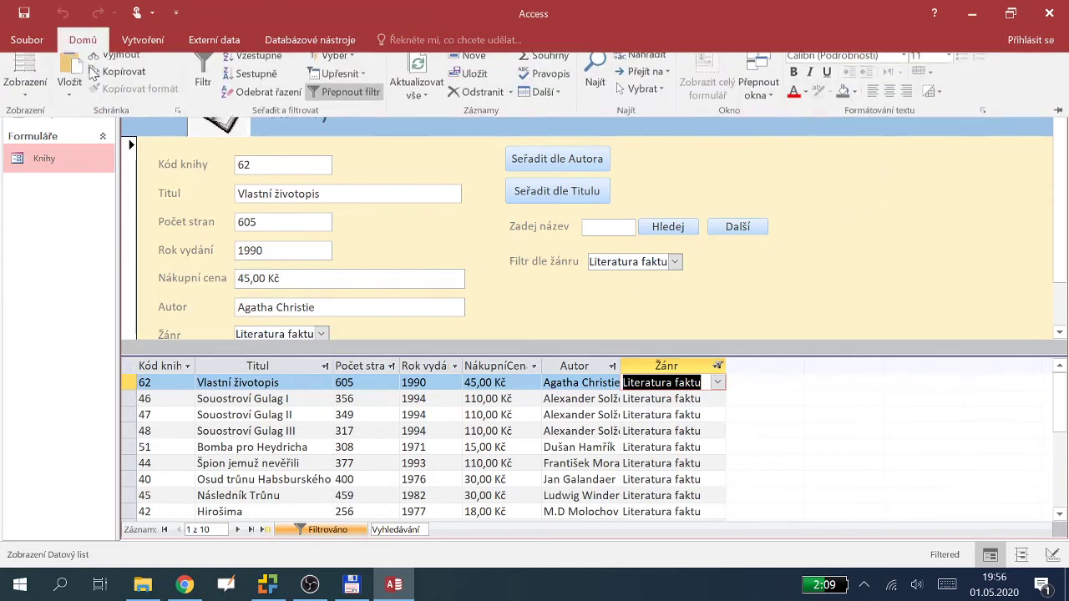
click(25, 88)
click(104, 199)
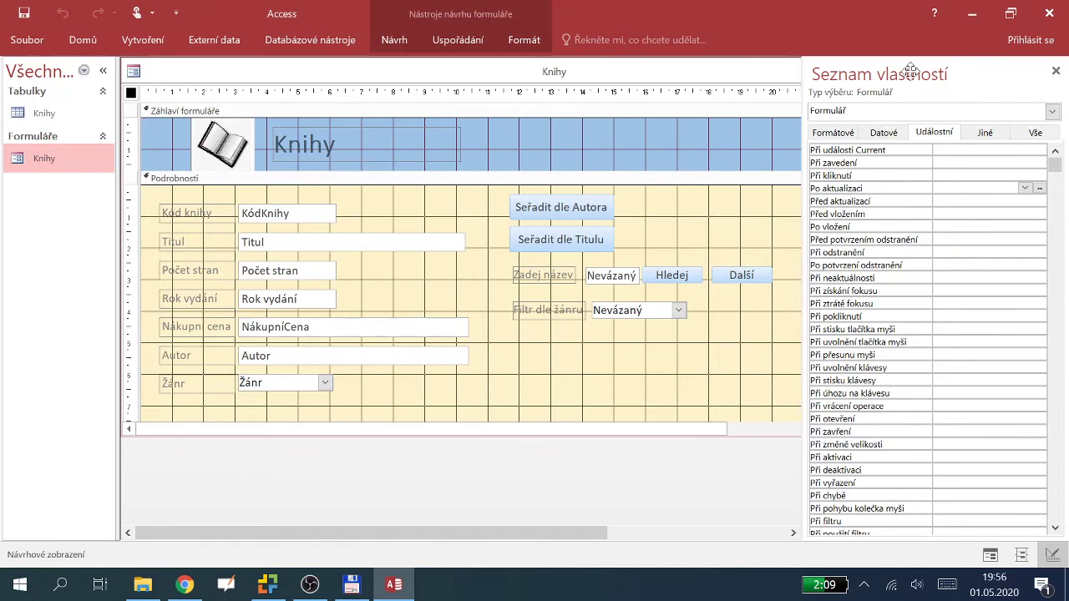
click(406, 44)
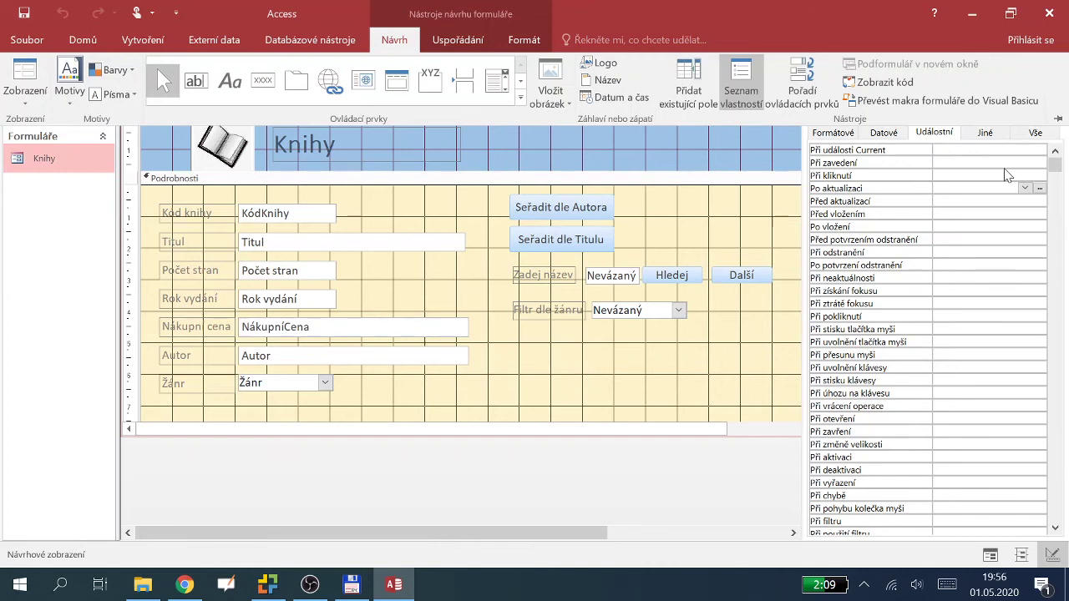
click(1058, 123)
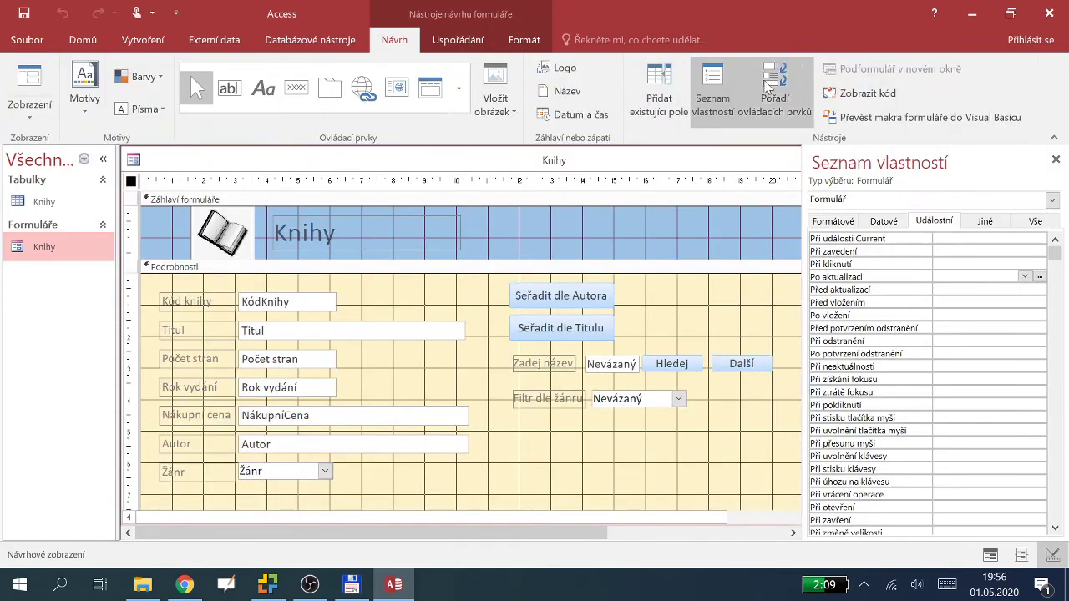
Place an option group in the Podrobnosti section below the Filtr dle žánru combo box
click(459, 99)
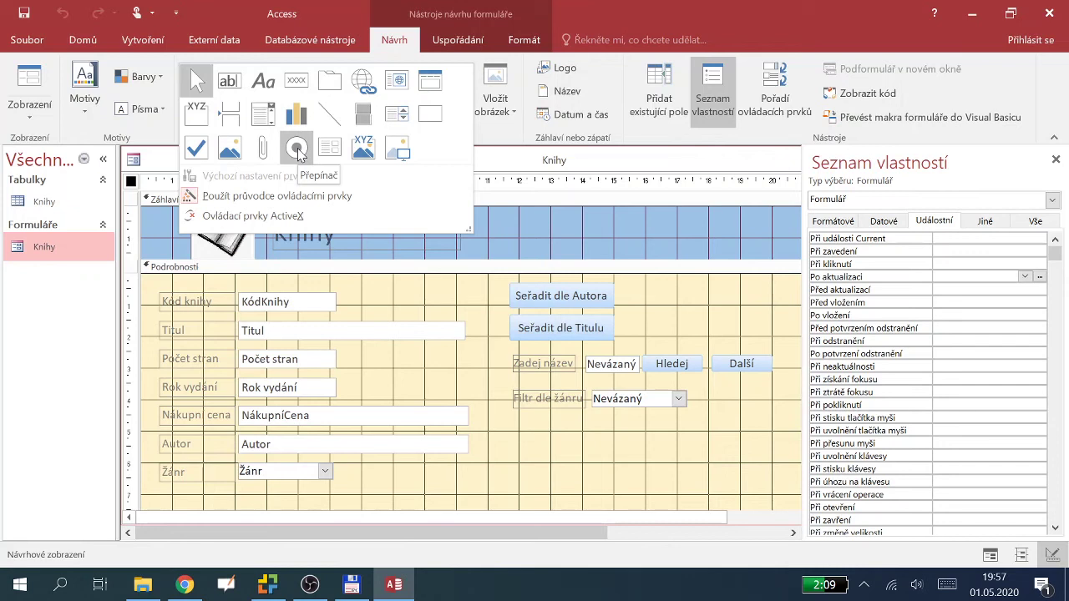
click(205, 123)
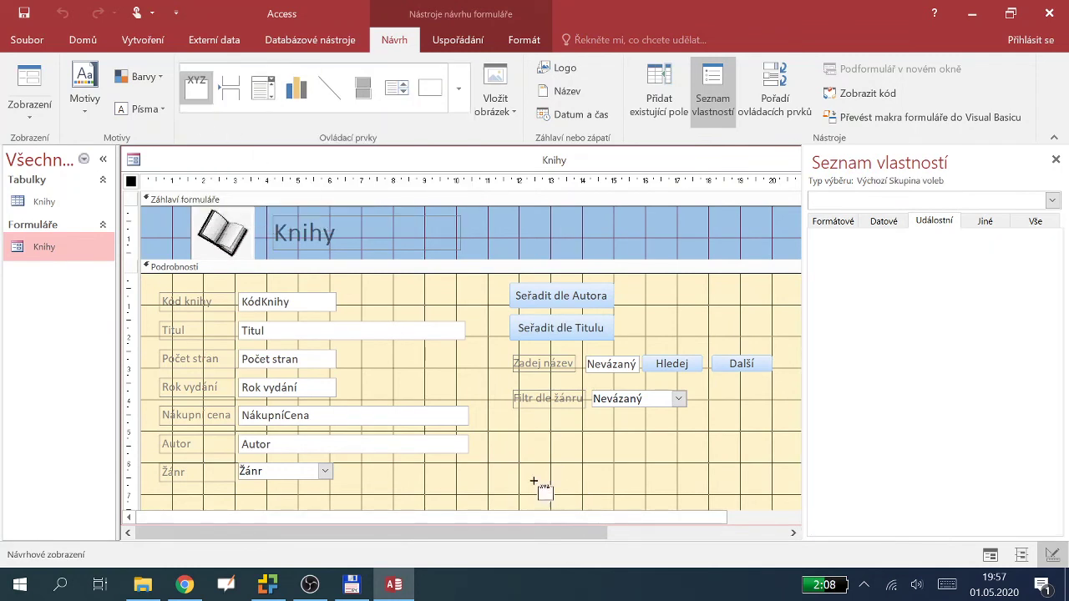
click(522, 428)
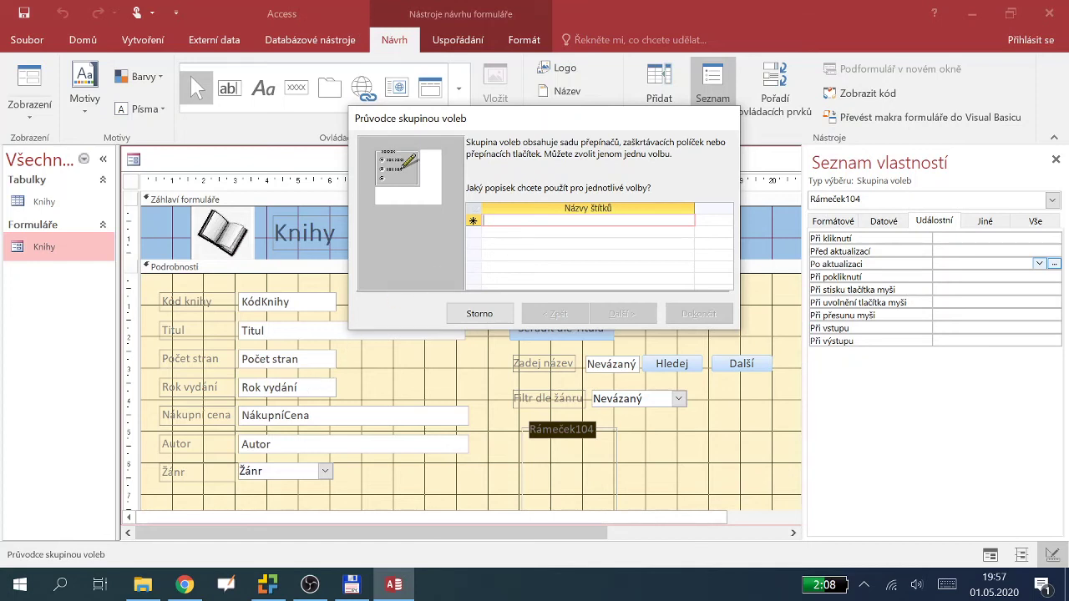
Enter Do roku 1989 and Od roku 1989 as the option labels in the option group wizard
text(D)
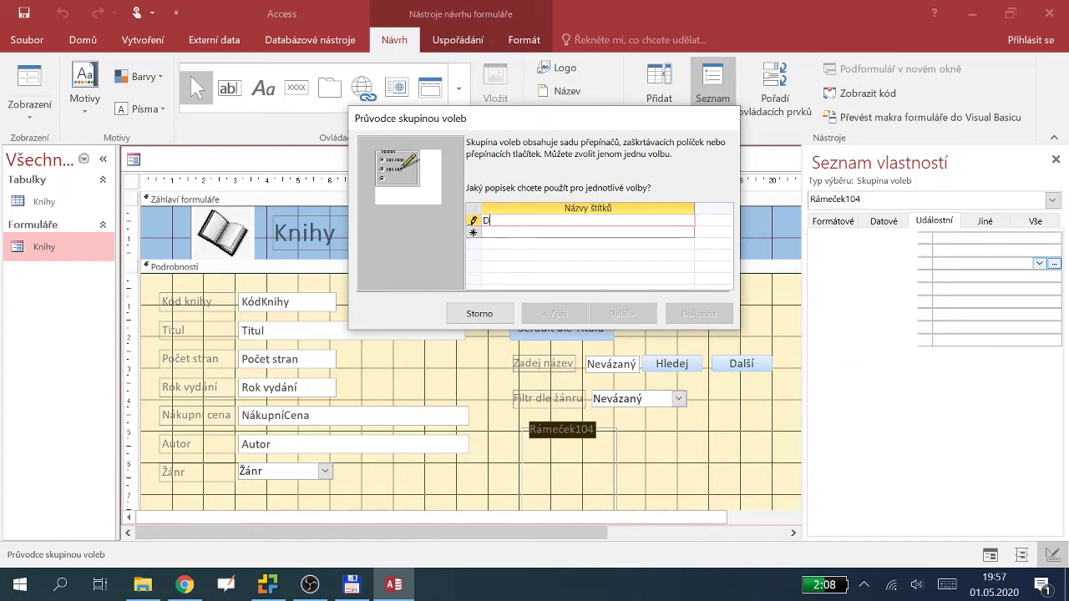
text(o roku 1989)
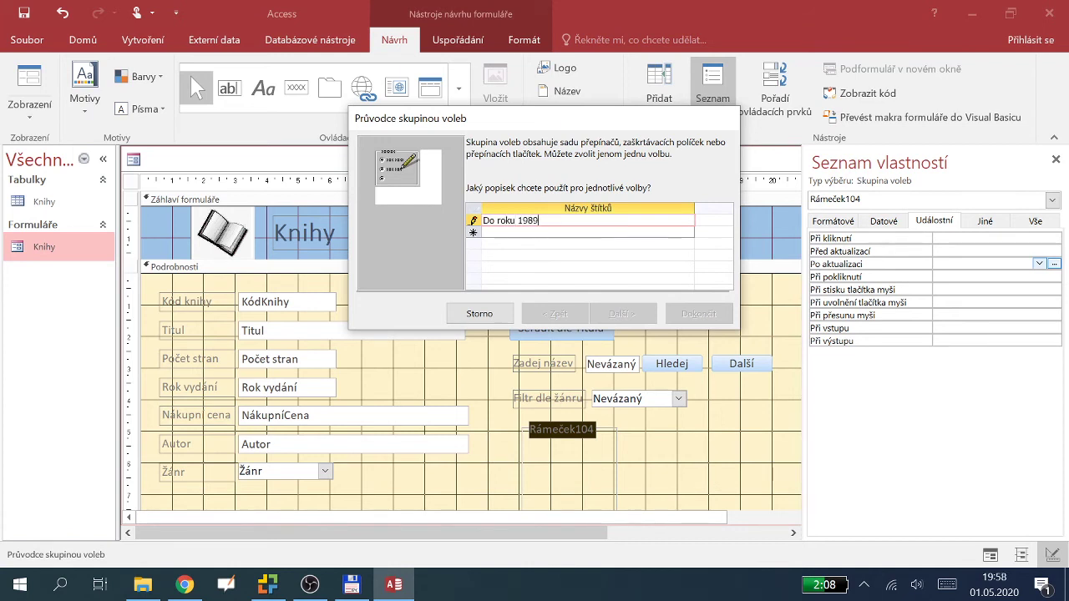
key(Return)
text(Od )
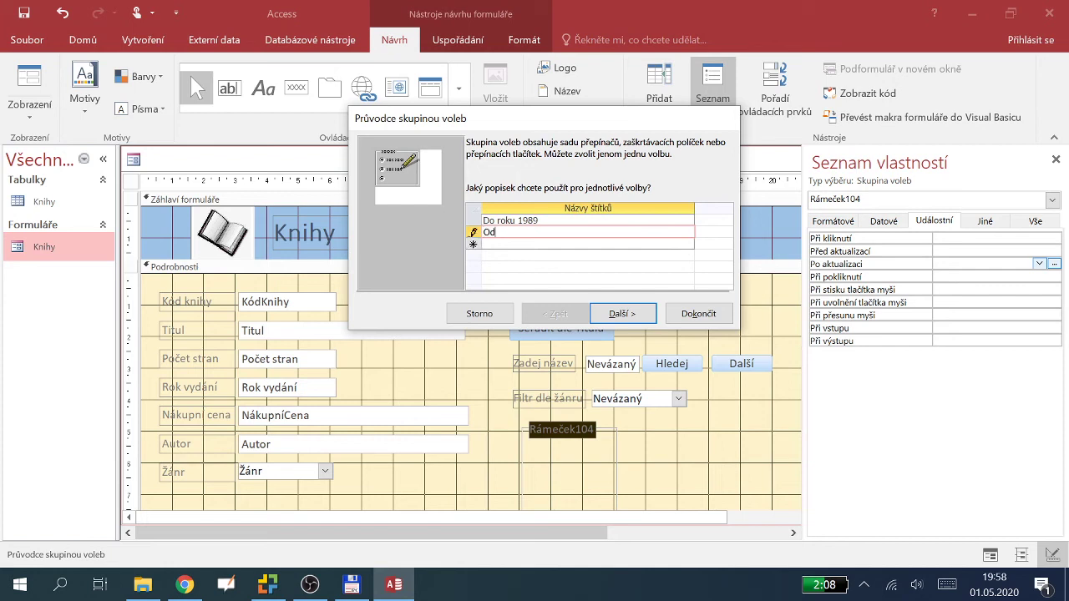
text(roku 1989)
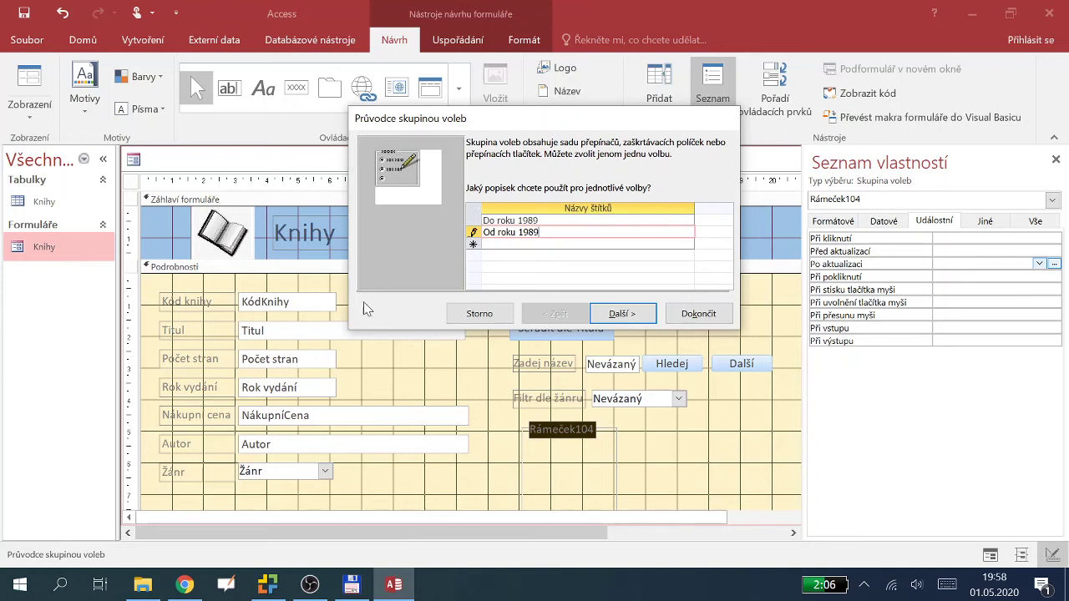
click(622, 313)
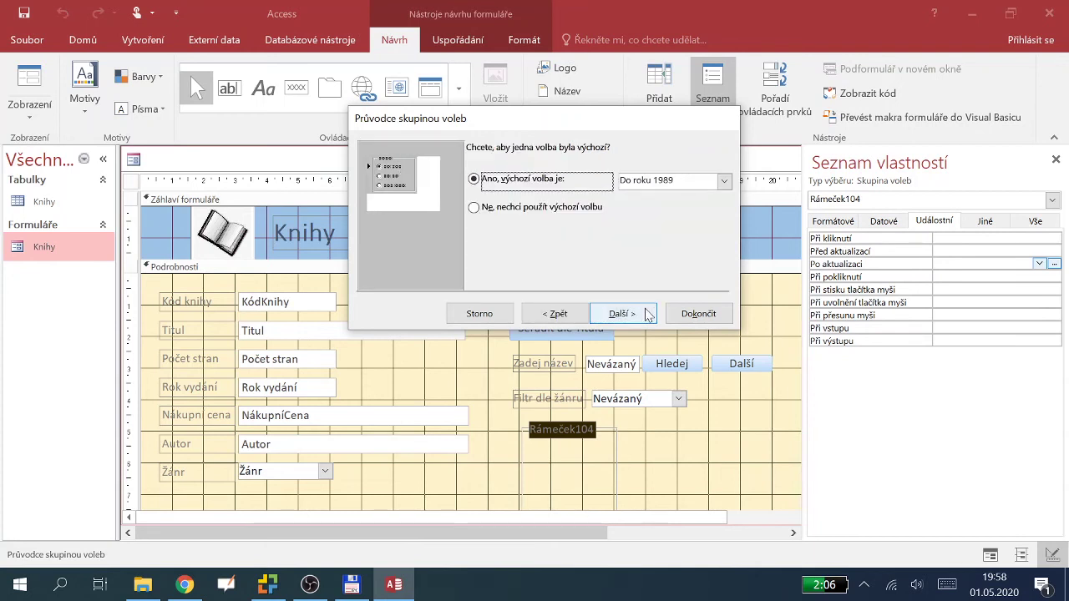
Finish the option group with no default choice, values 1 and 2 stored for later use, and etched (Leptaný) option buttons (Přepínače)
click(504, 208)
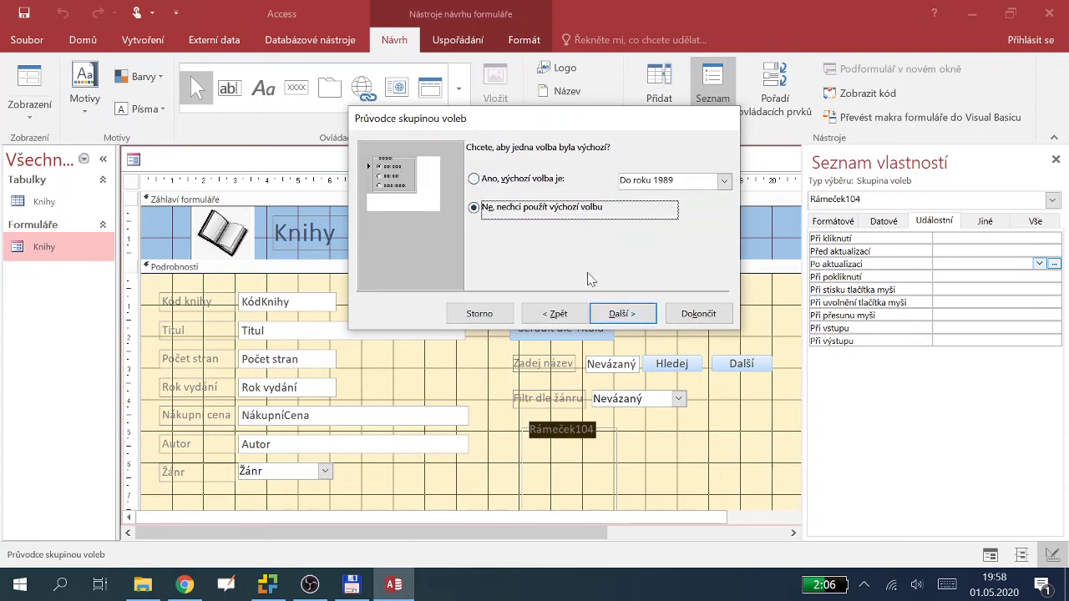
click(626, 317)
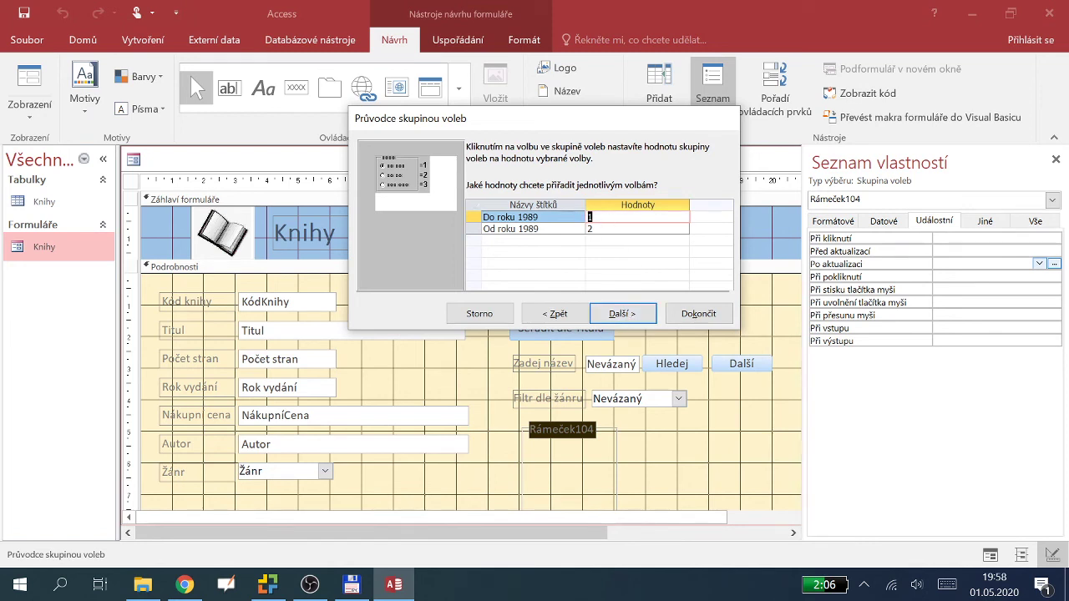
click(623, 315)
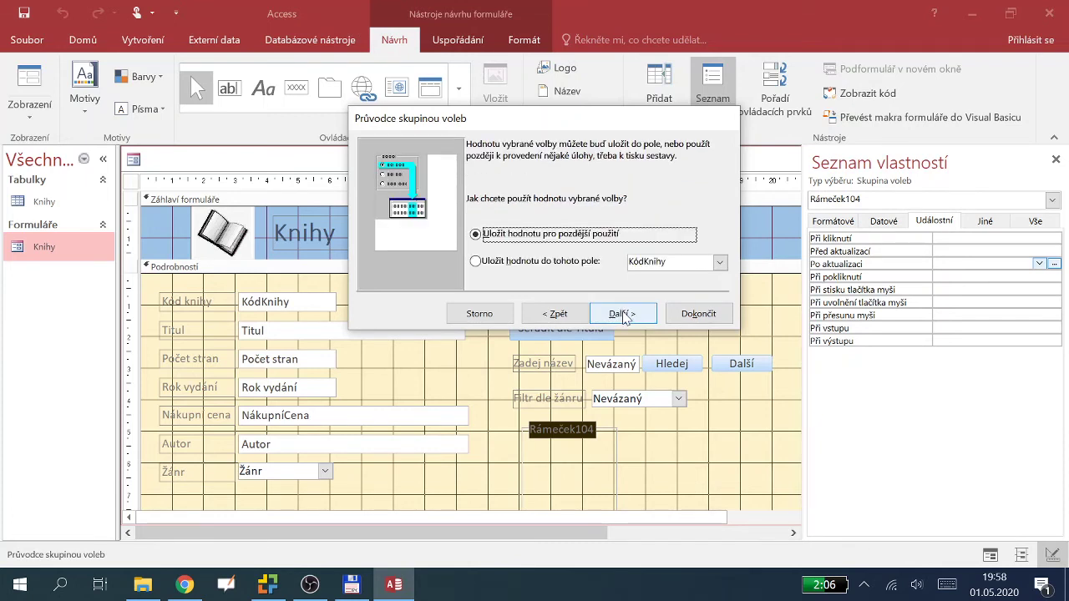
click(623, 315)
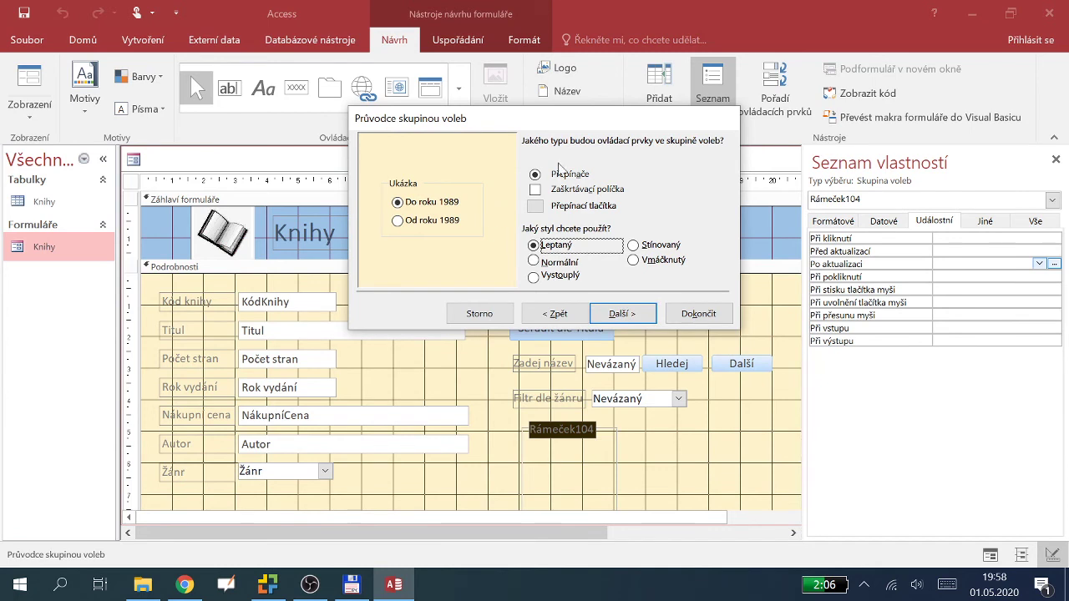
click(626, 315)
click(714, 314)
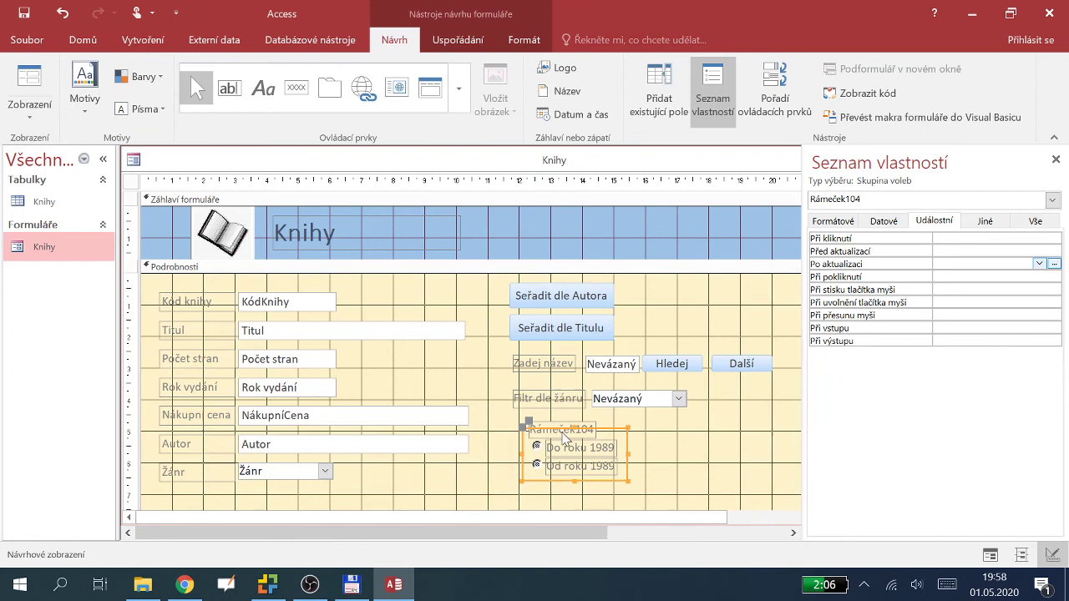
Caption the option group Filtr dle roku vydání, widen its frame past the caption and shift the group slightly up
click(563, 433)
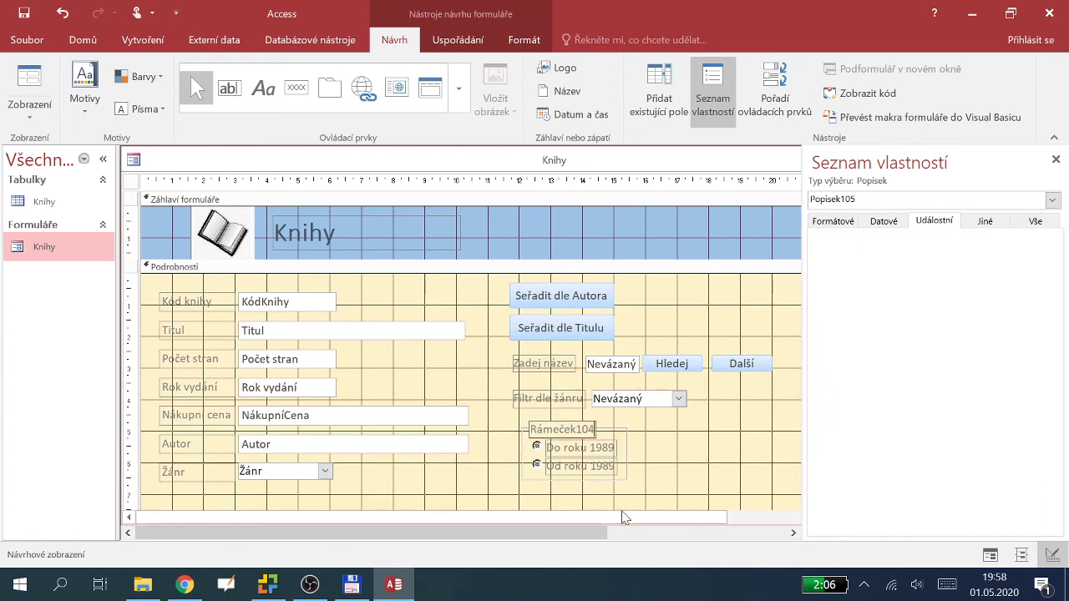
key(BackSpace)
key(BackSpace)
key(BackSpace)
key(BackSpace)
key(BackSpace)
key(BackSpace)
key(BackSpace)
key(BackSpace)
key(BackSpace)
key(BackSpace)
text(Filtr)
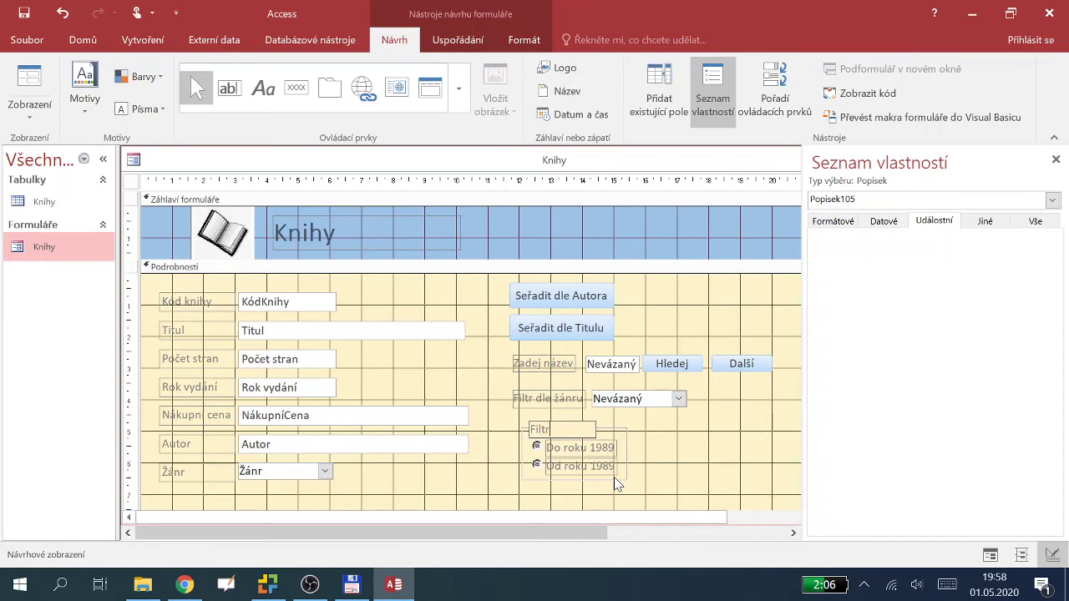
text( dle roku vydání)
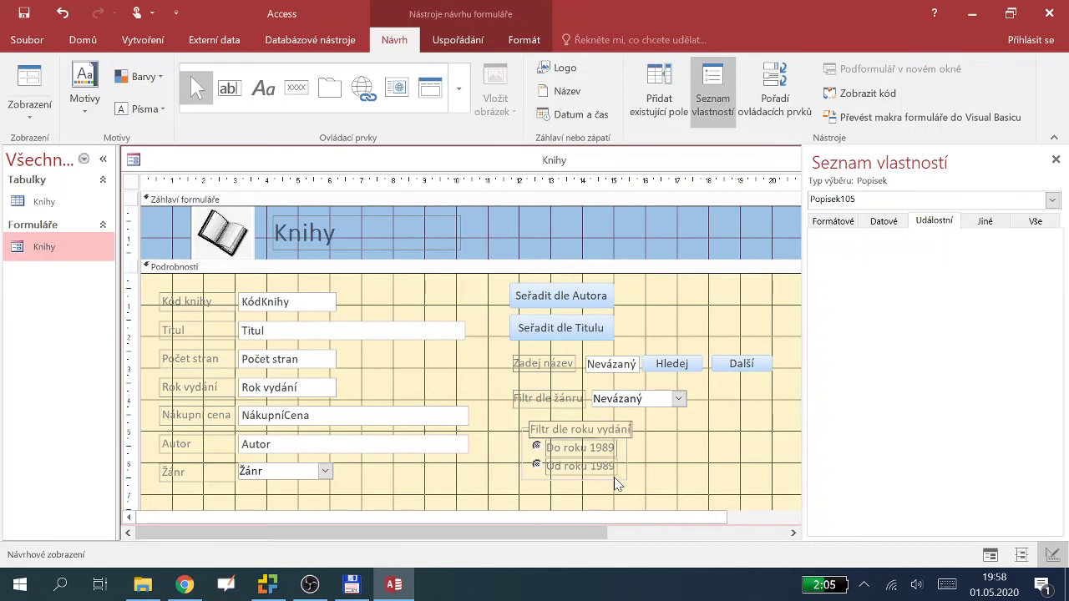
click(649, 473)
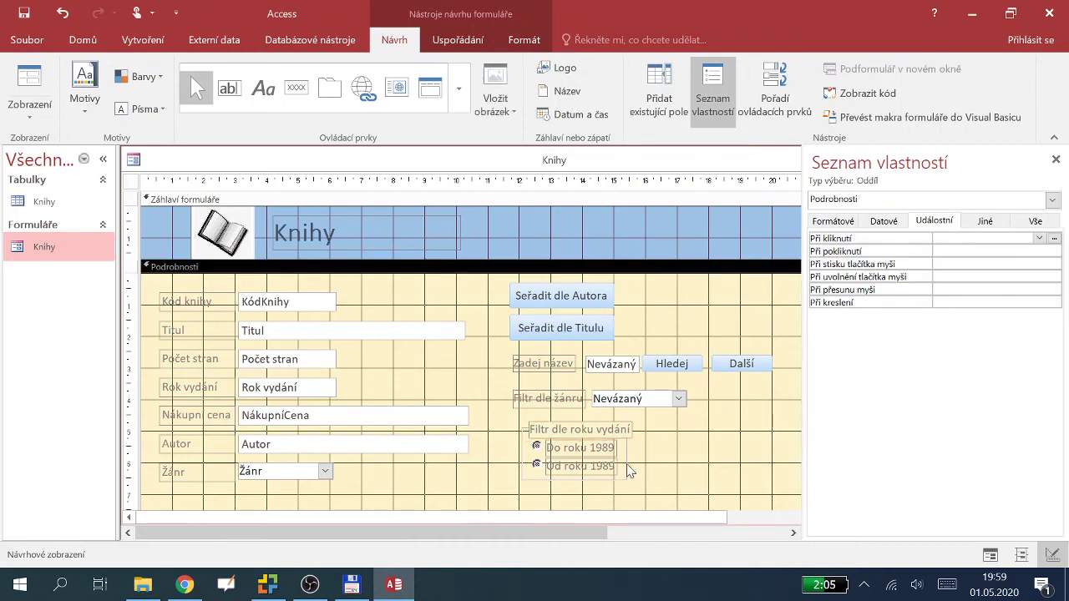
click(628, 470)
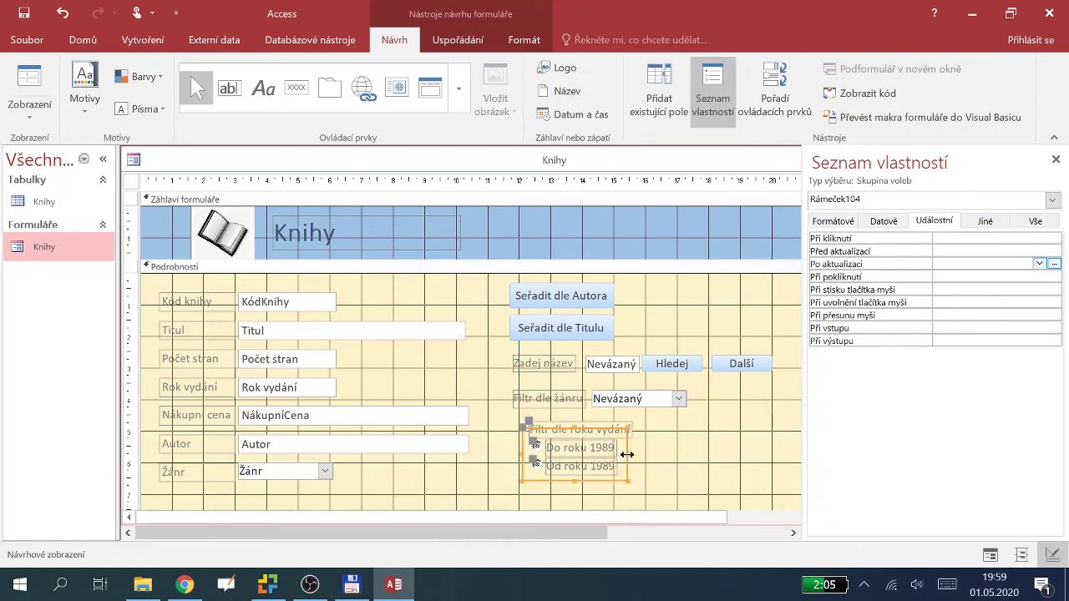
drag(629, 453, 637, 425)
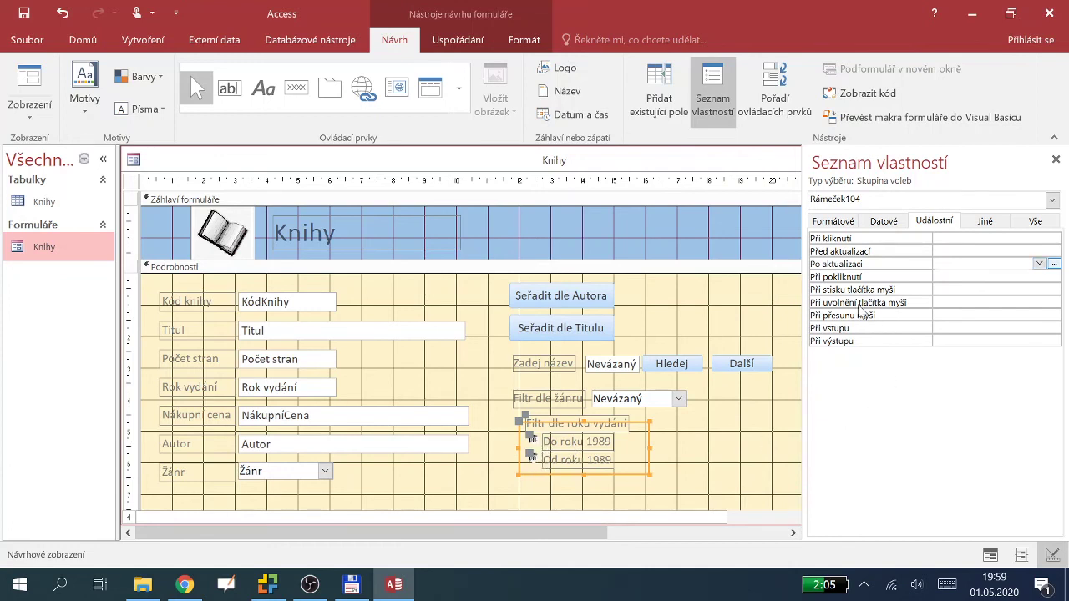
click(871, 266)
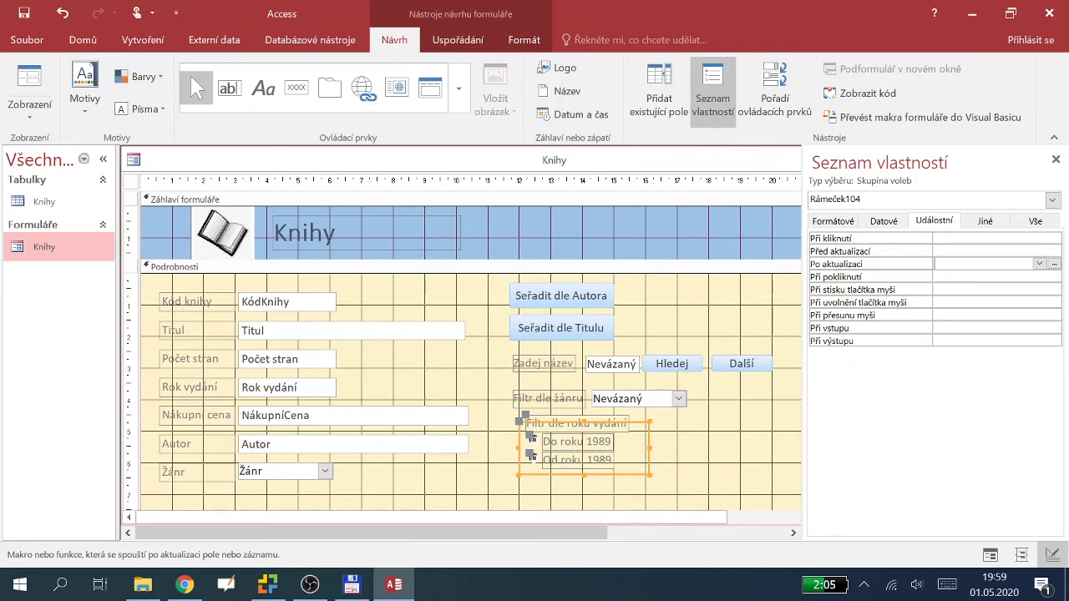
click(1054, 266)
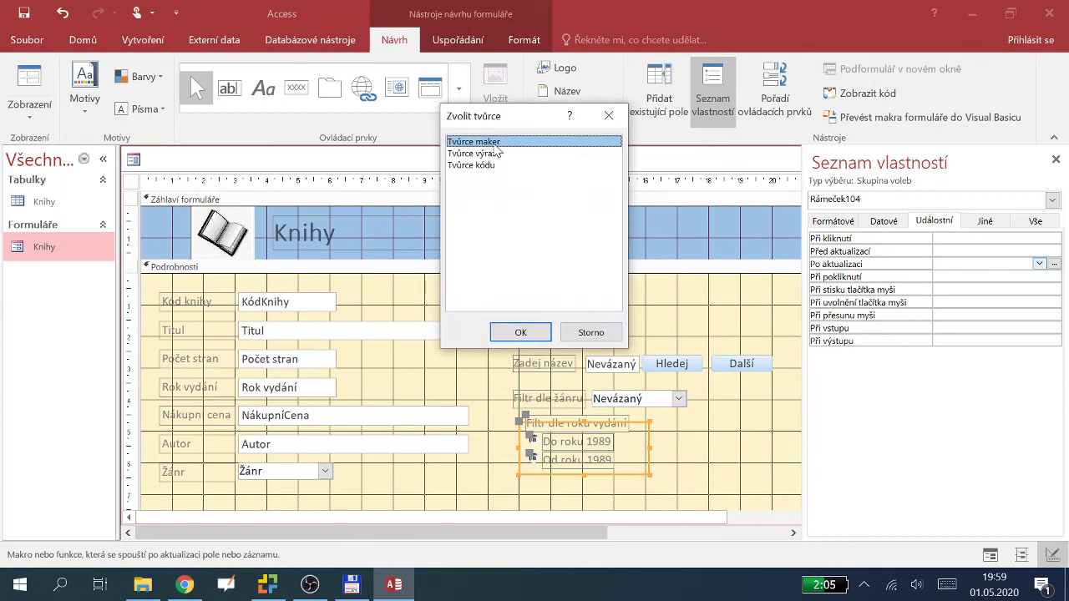
click(518, 332)
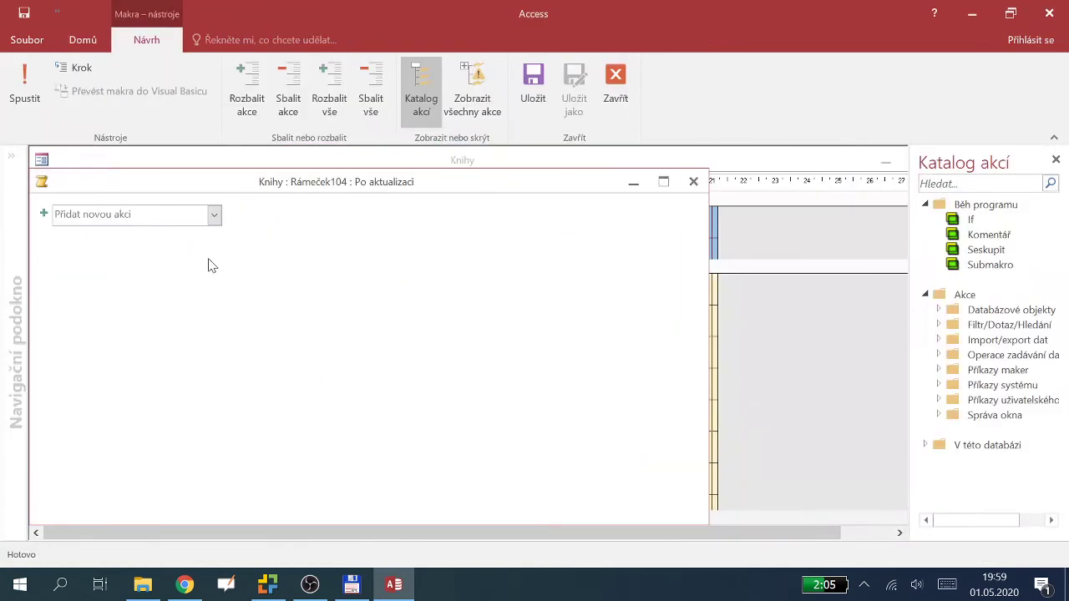
click(214, 215)
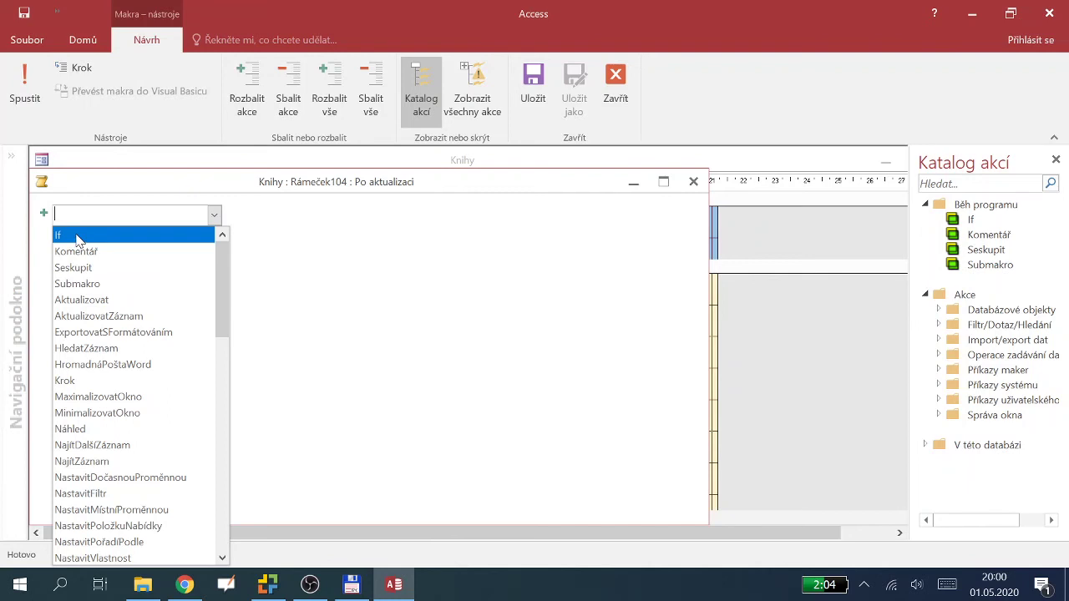
click(79, 236)
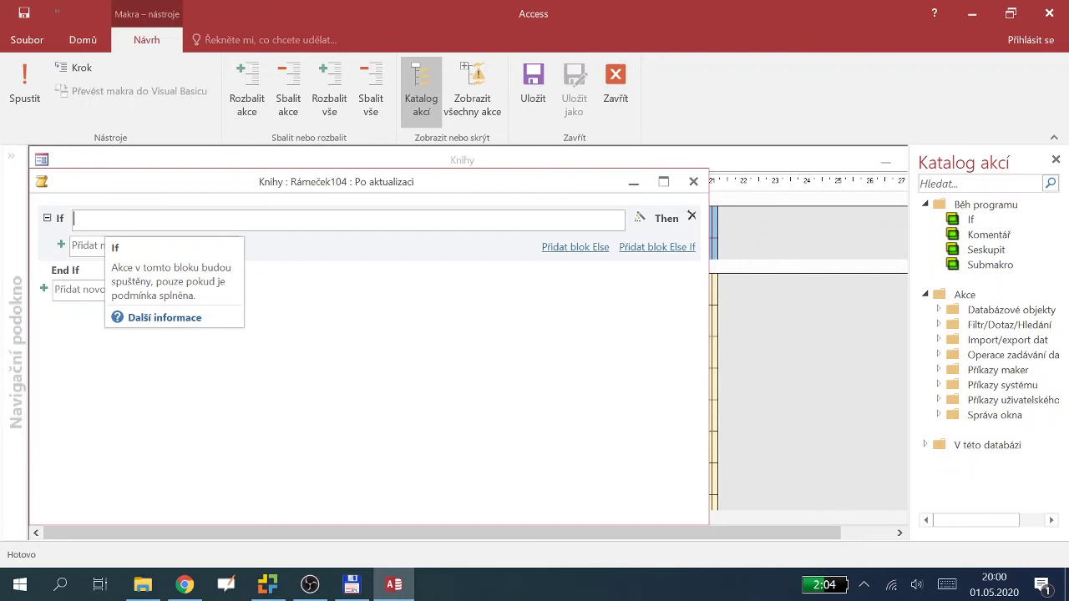
text(formu)
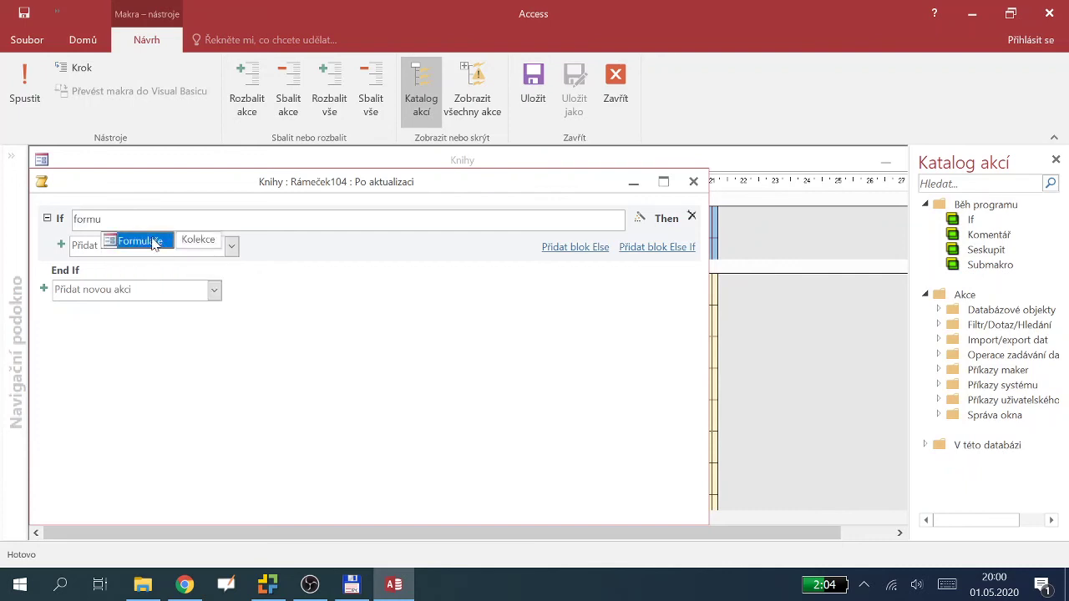
double_click(153, 242)
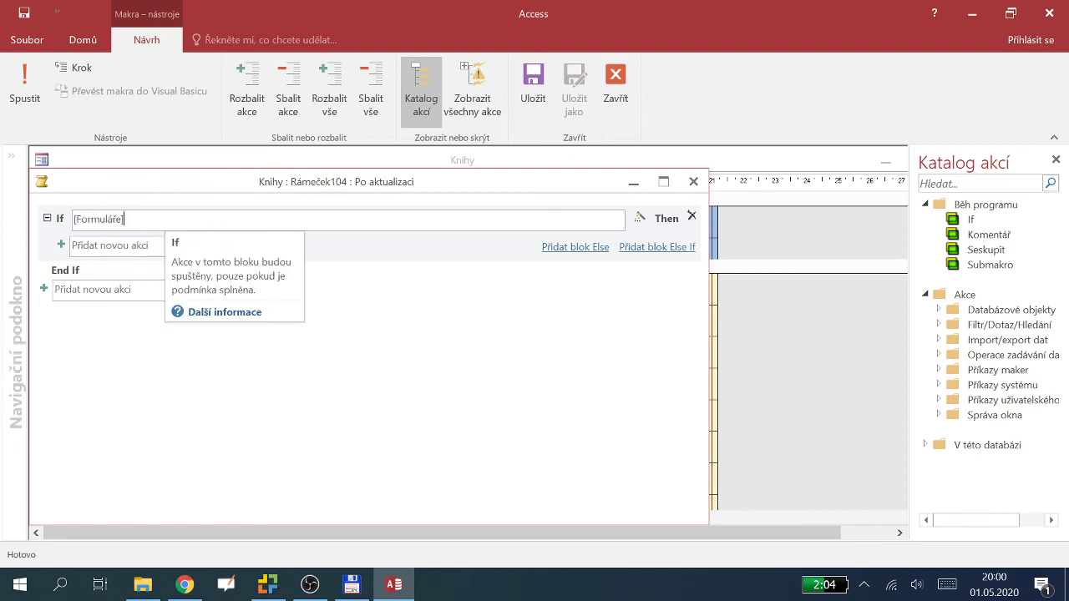
text(!)
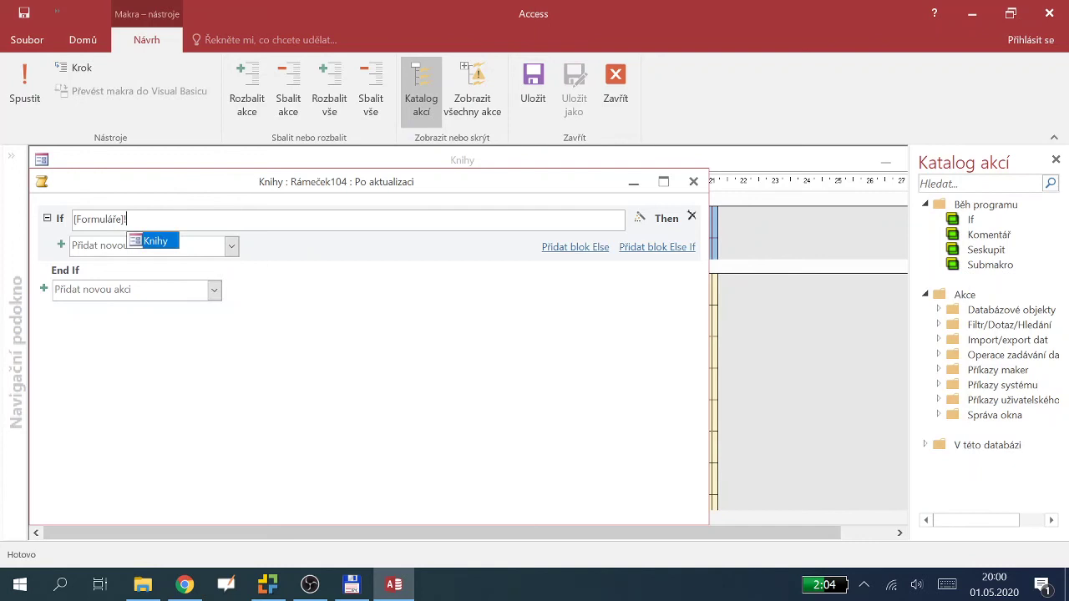
double_click(164, 242)
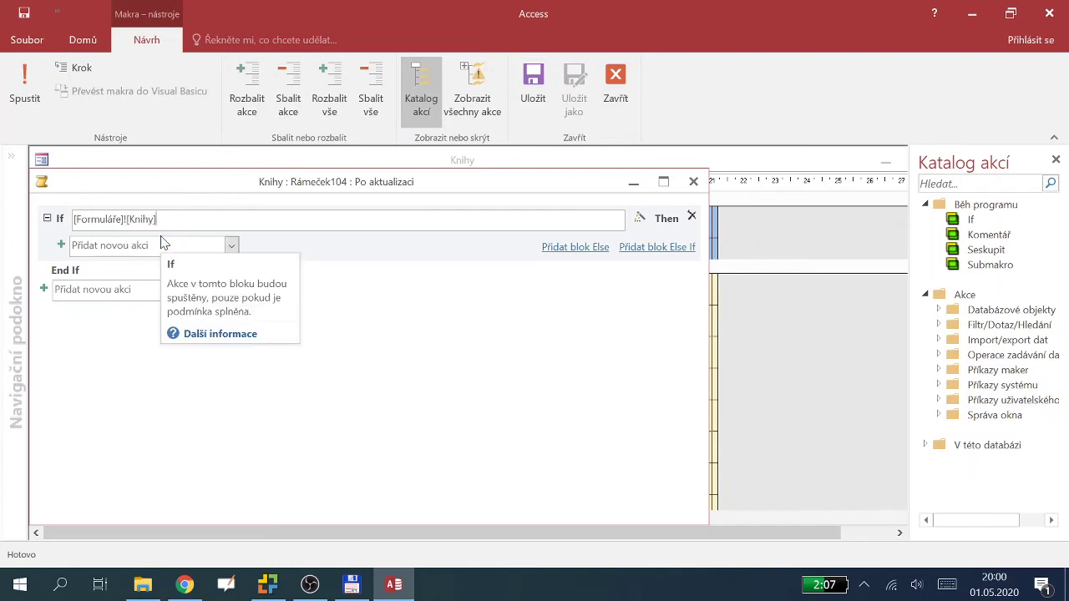
click(627, 94)
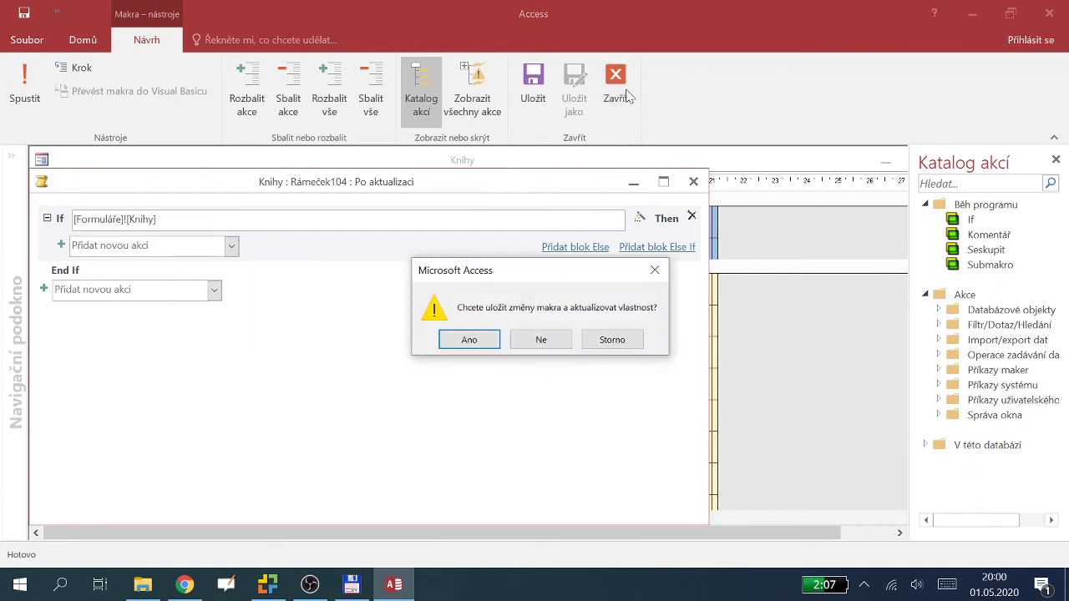
click(543, 340)
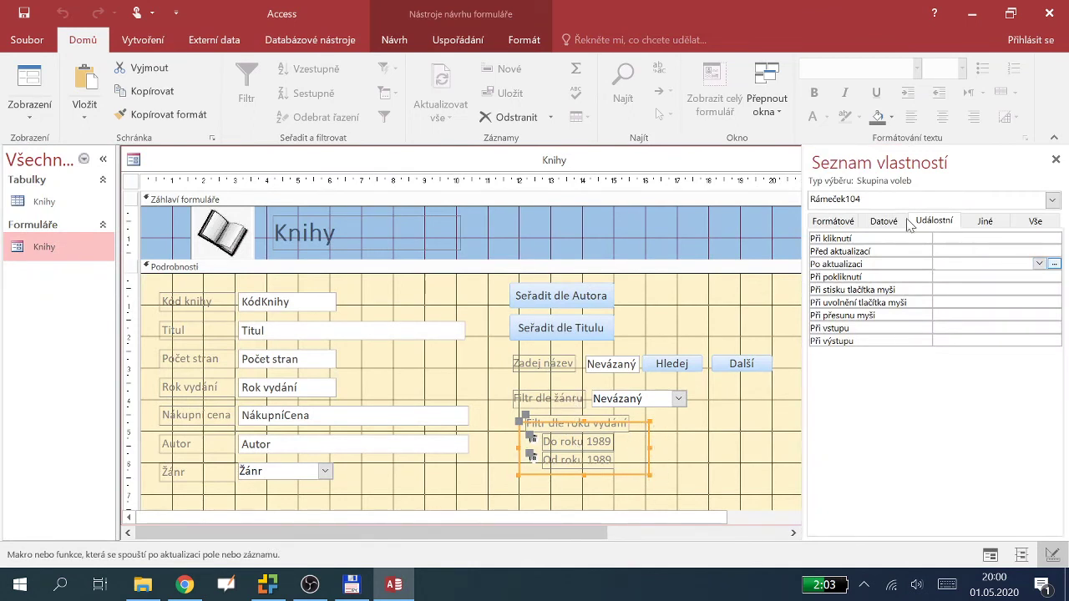
Set the option group's Název property to filtrrok
click(986, 224)
drag(988, 239, 935, 239)
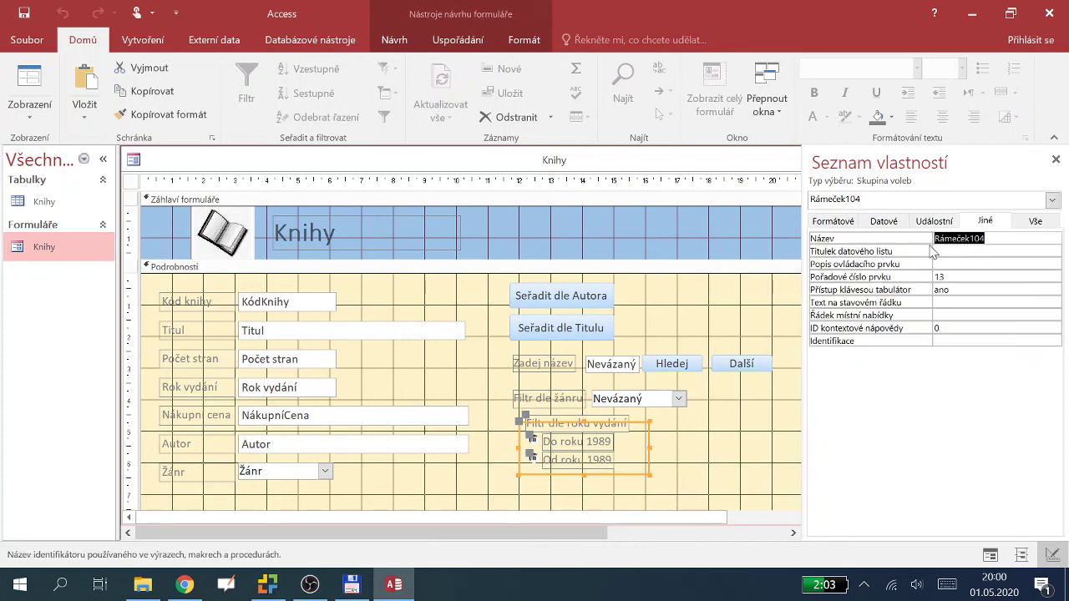
text(filtr)
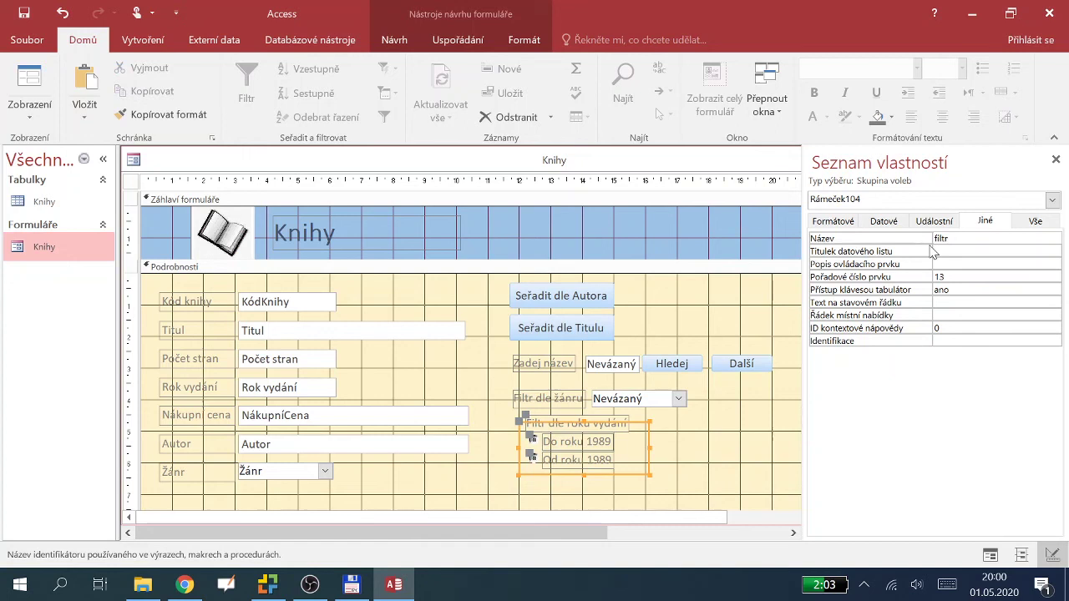
text(rok)
click(932, 253)
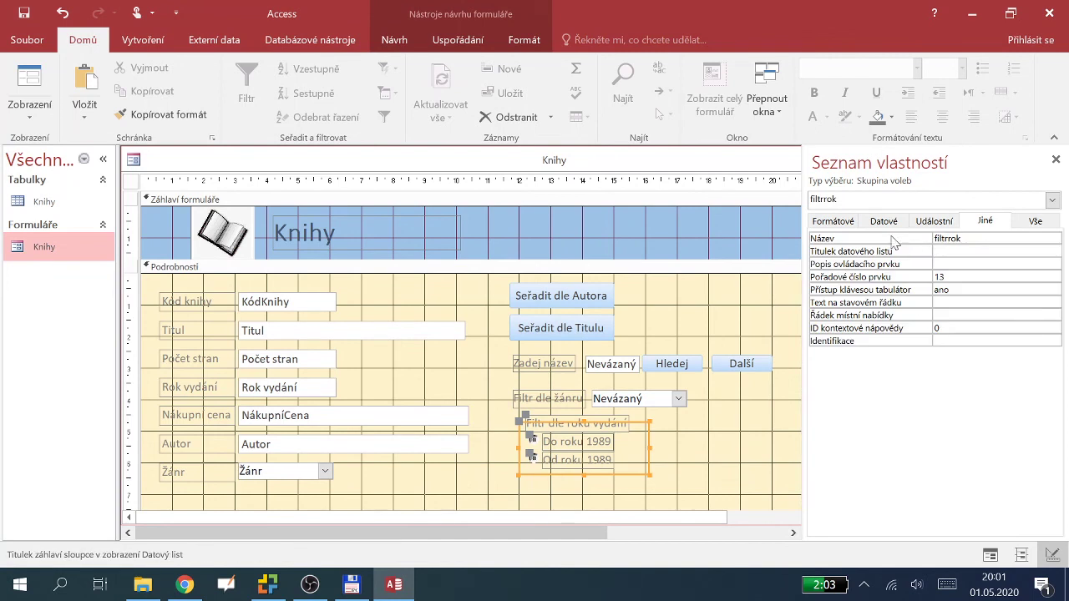
Create a macro for the filtrrok option group's Po aktualizaci event and add an If block to it
click(931, 224)
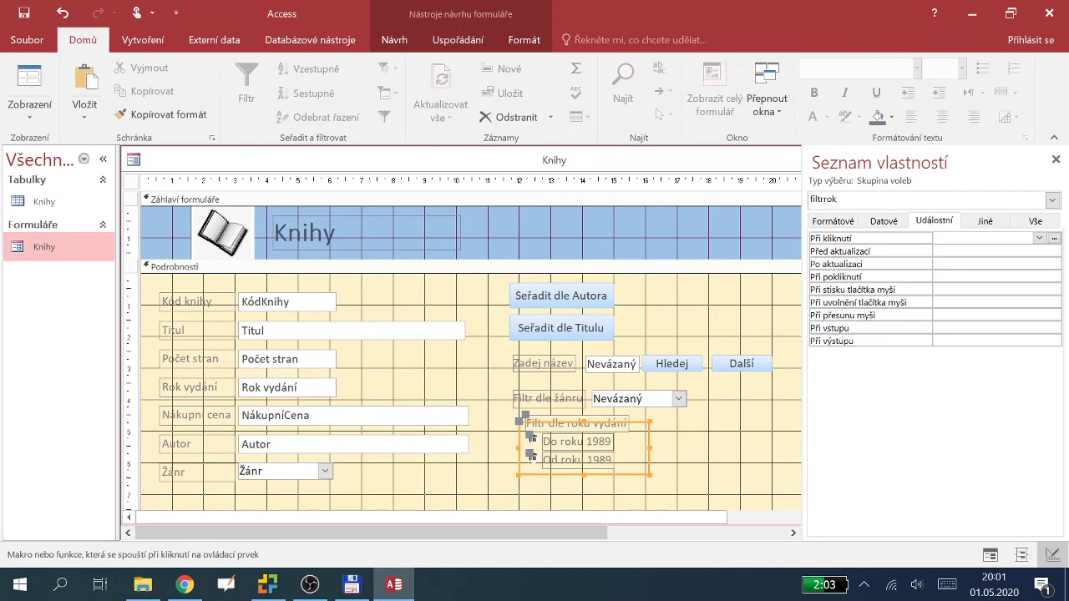
click(1054, 264)
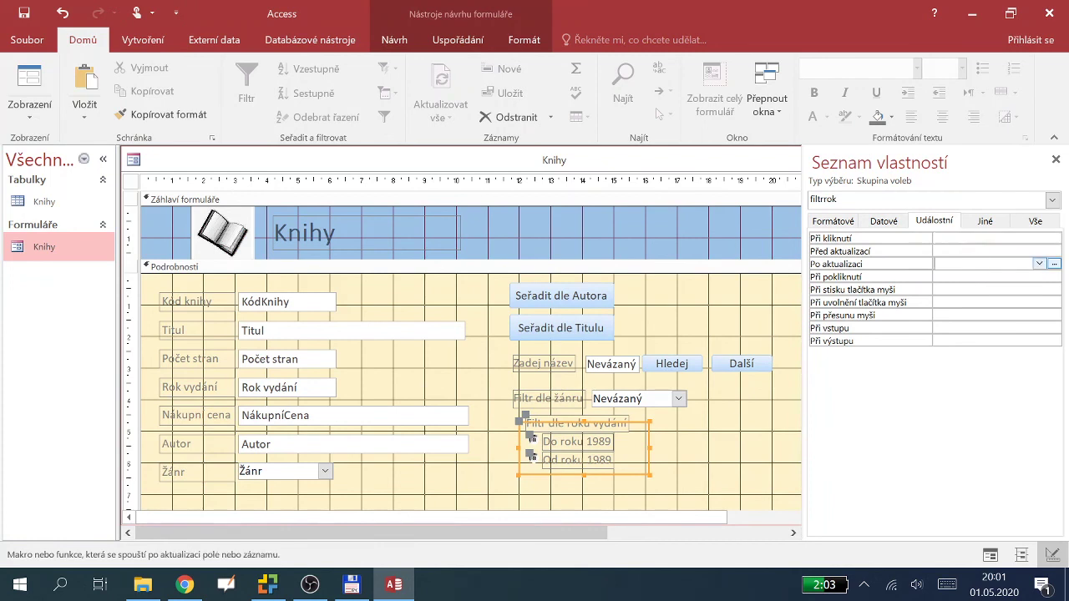
click(1056, 265)
click(509, 332)
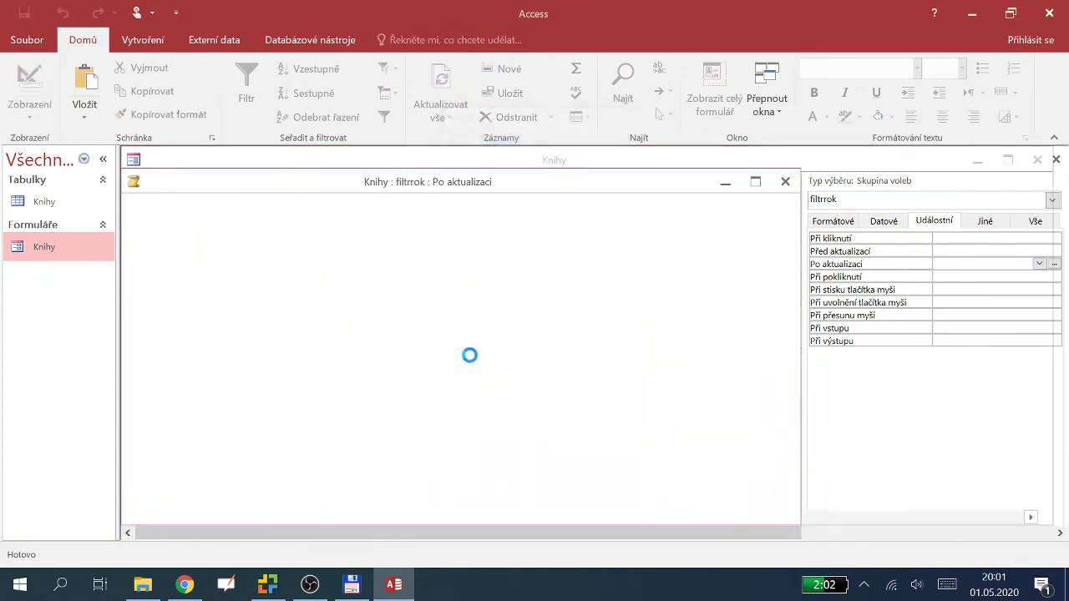
click(214, 215)
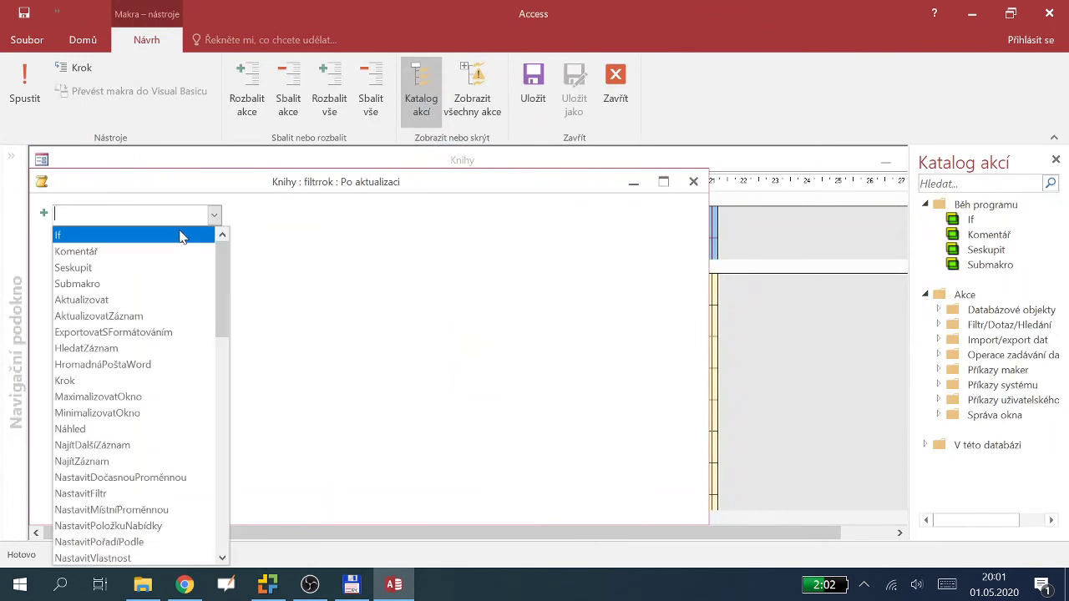
click(182, 237)
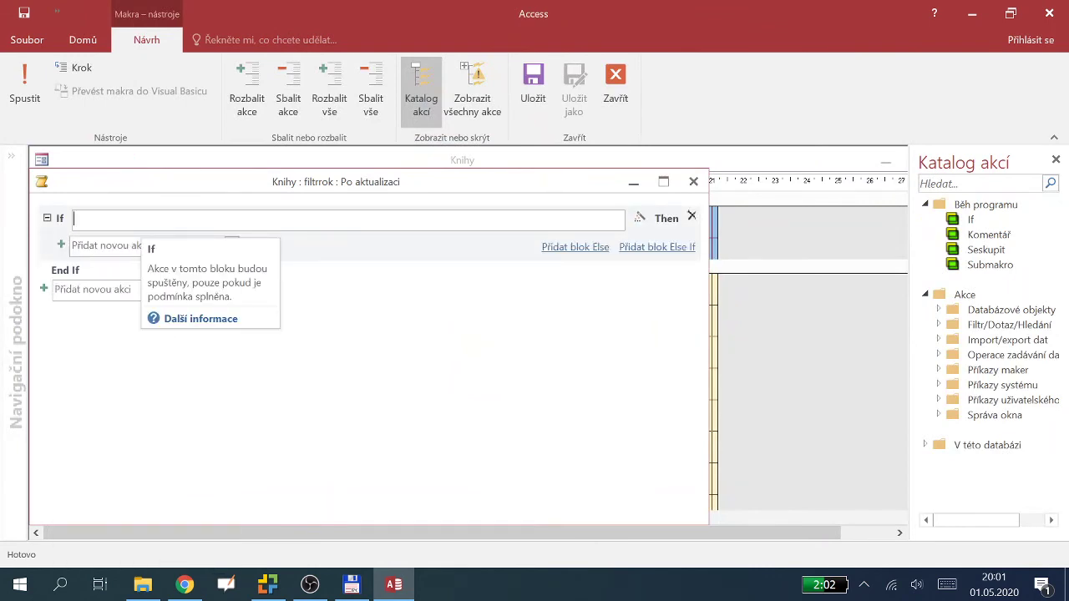
Set the If block's condition to [Formuláře]![Knihy]![filtrrok]=1
text(formu)
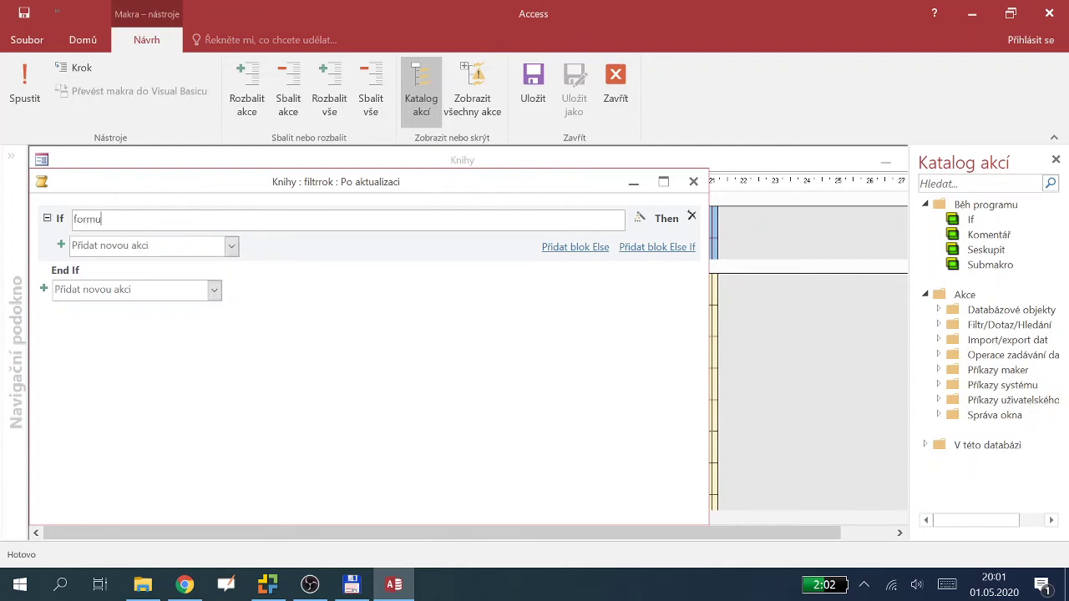
double_click(142, 241)
text(!)
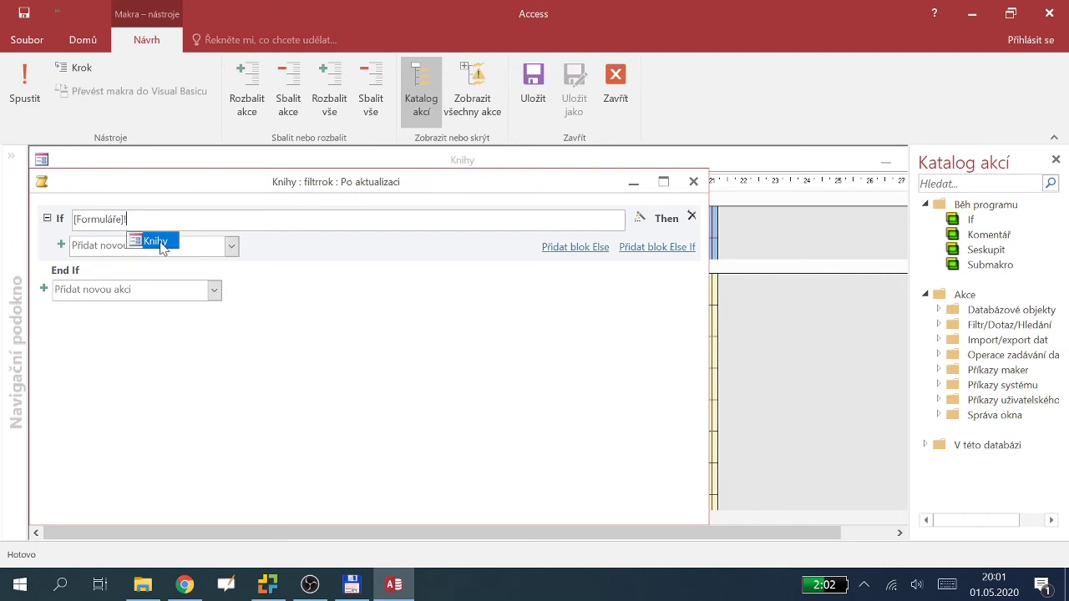
double_click(154, 241)
text(!)
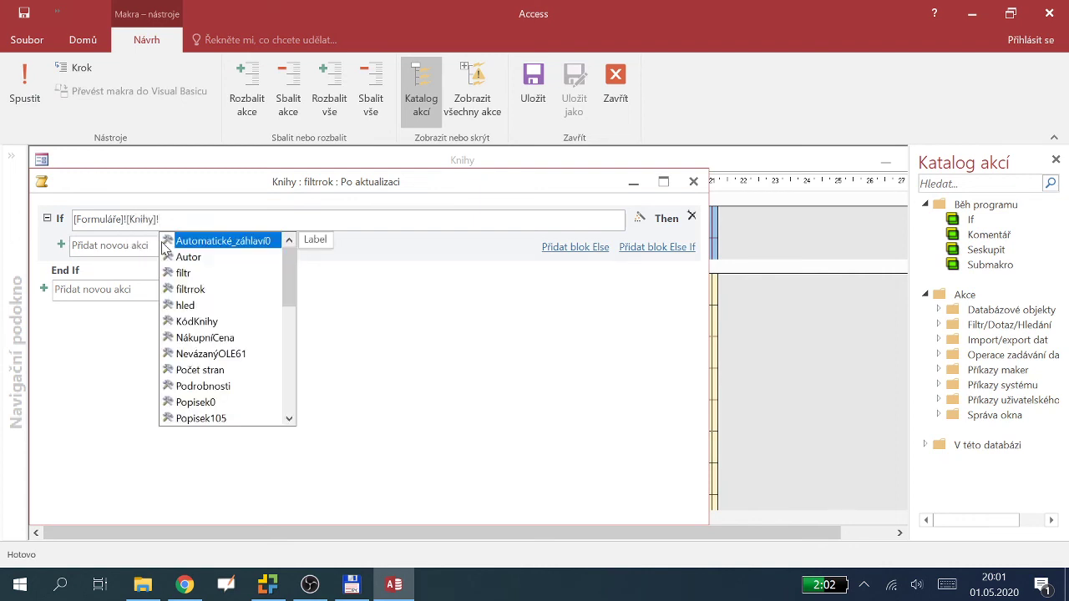
text(filtr)
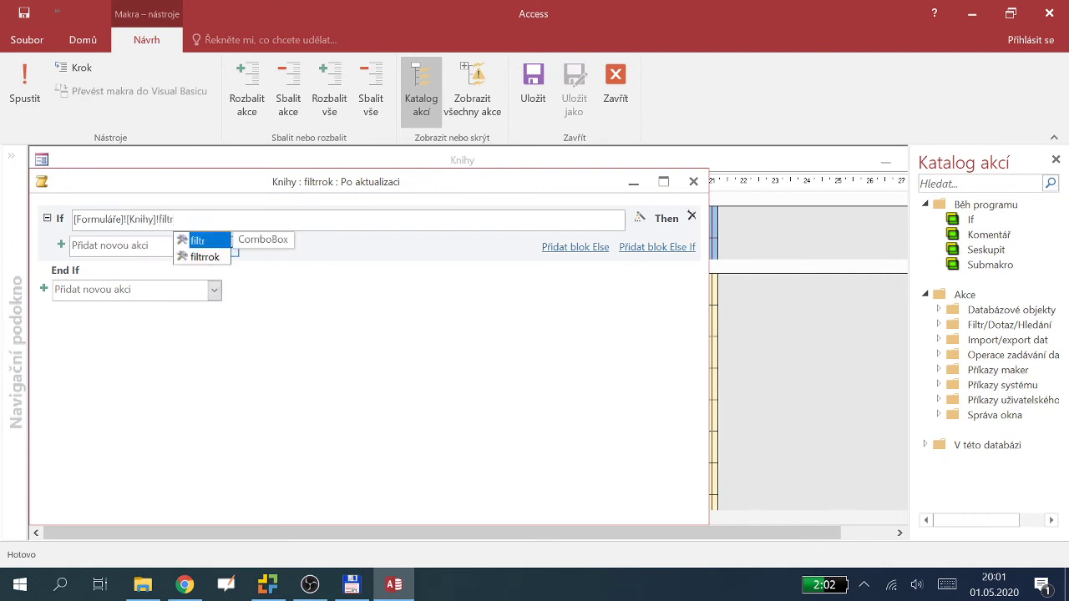
double_click(206, 258)
text(=1)
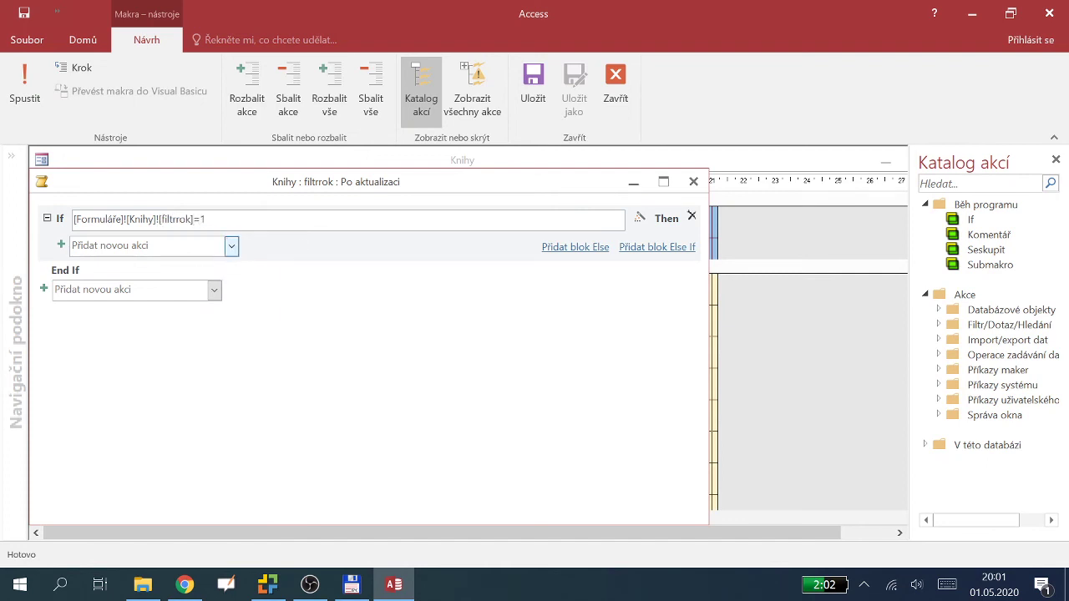
Add a NastavitFiltr action inside the If block with the Where condition [Rok vydání]<1990
click(232, 246)
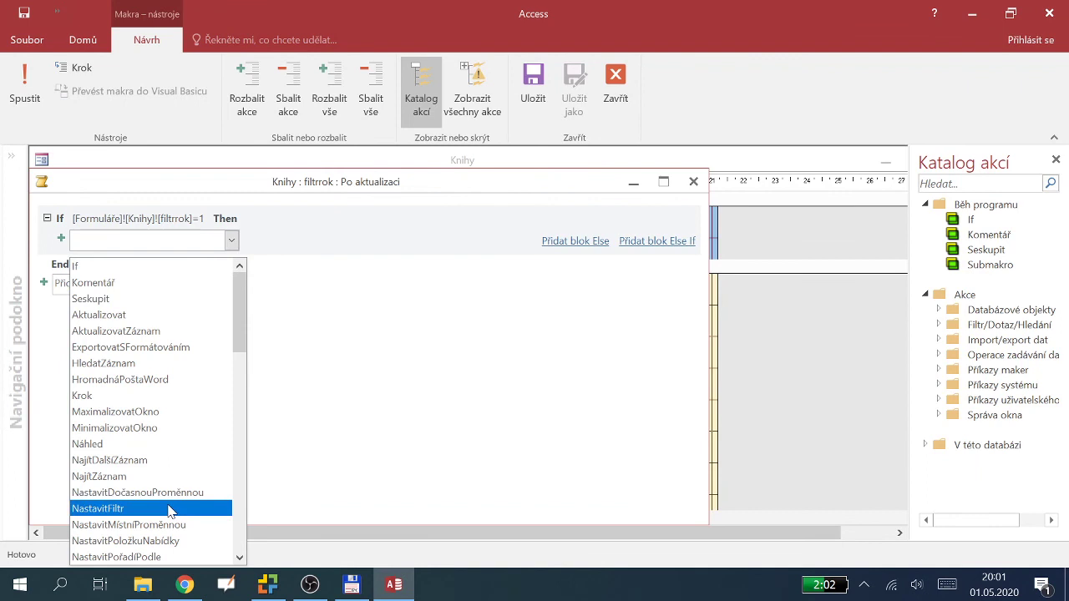
click(160, 509)
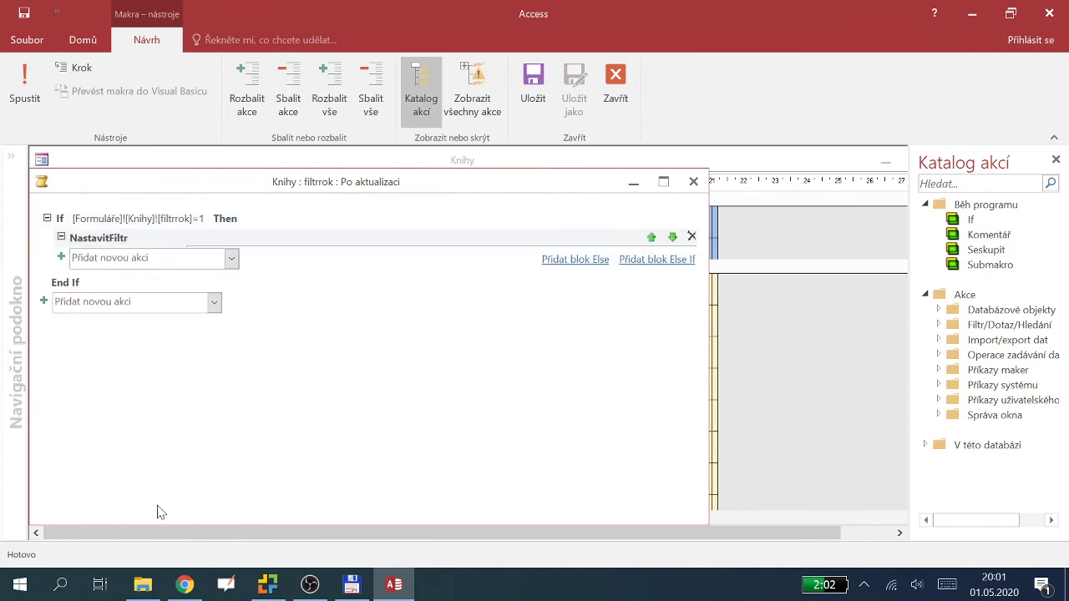
text(rok)
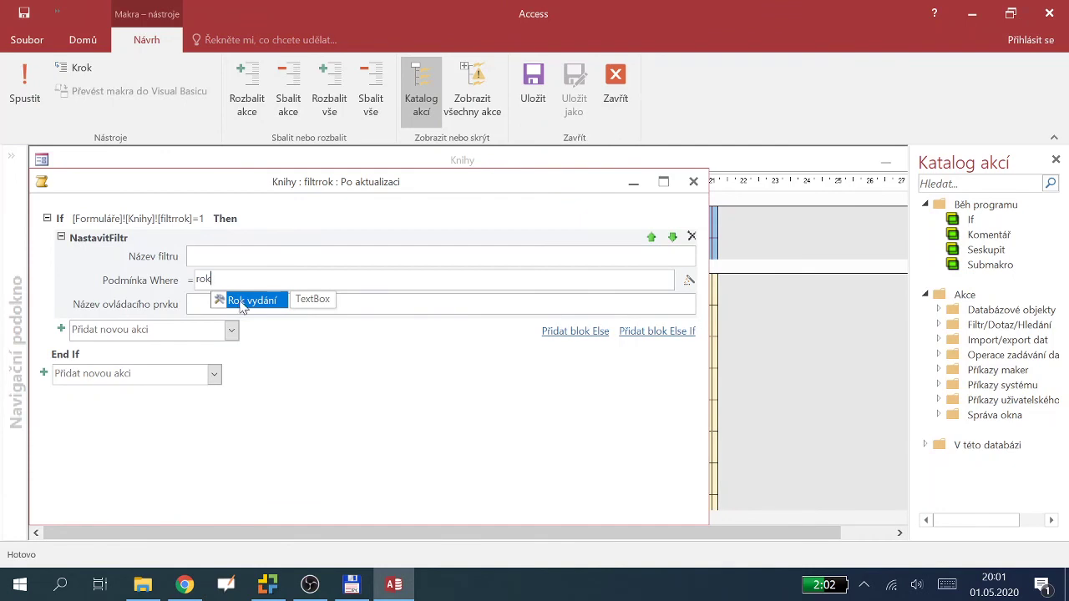
key(Return)
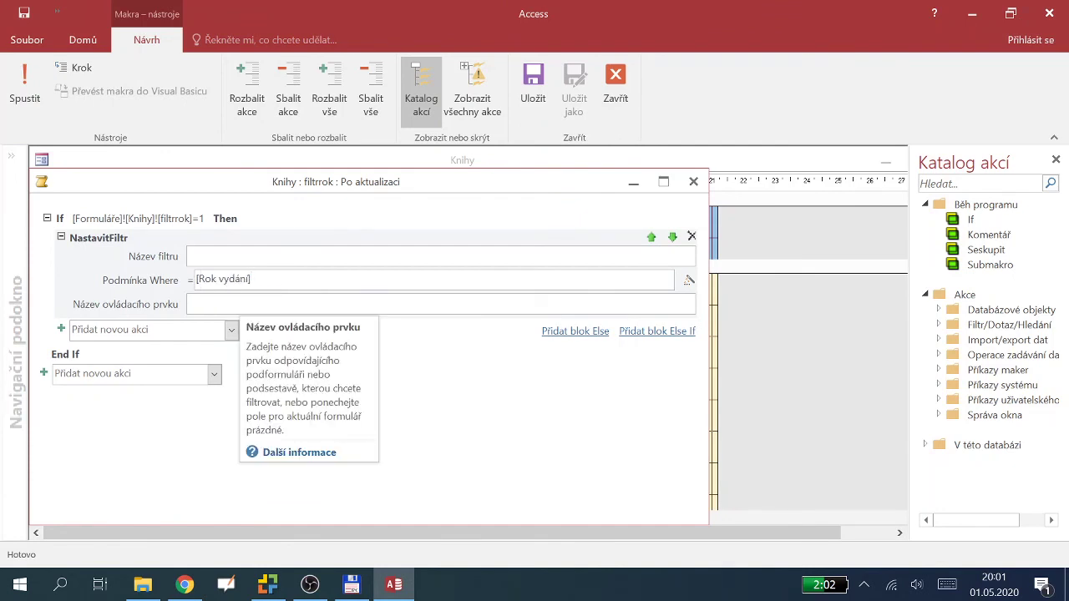
text(<)
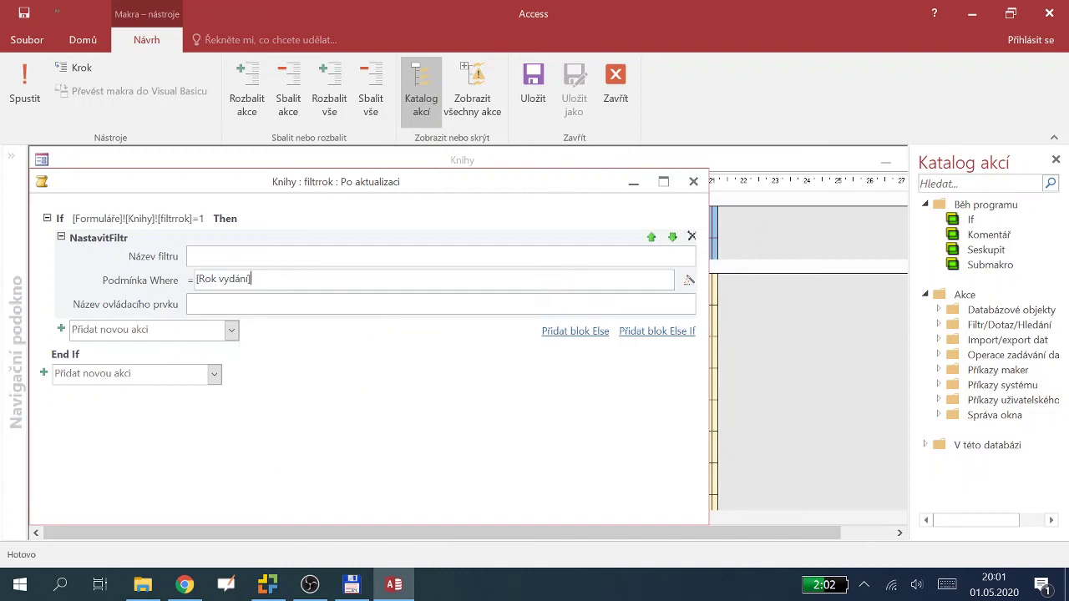
text(1990)
Add a second If block below the first, reusing its condition with the value 2: [Formuláře]![Knihy]![filtrrok]=2
click(215, 376)
click(125, 16)
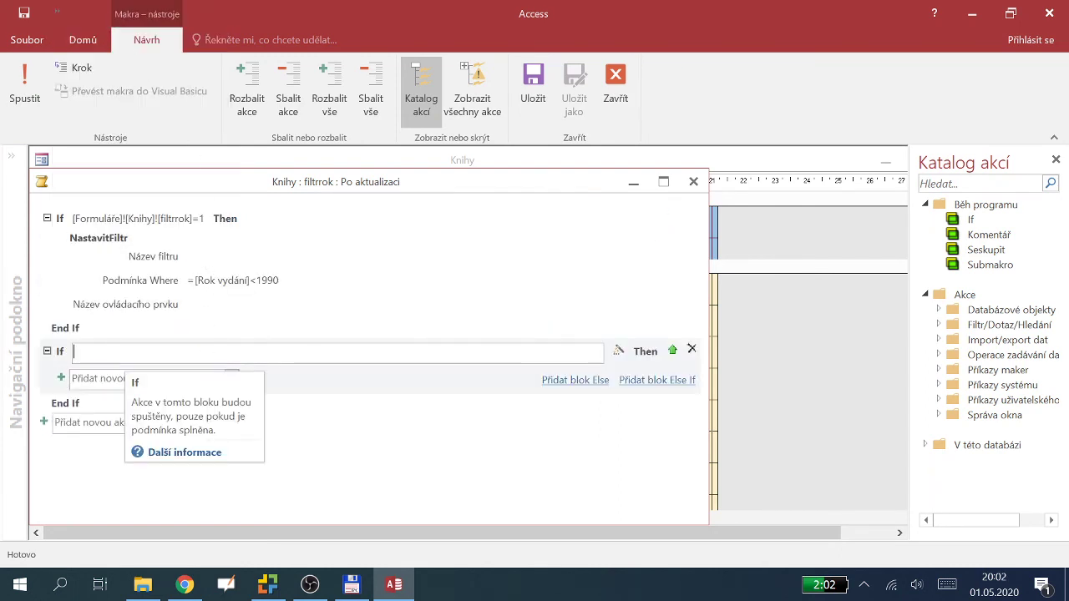
click(191, 221)
drag(205, 219, 73, 219)
key(ctrl+c)
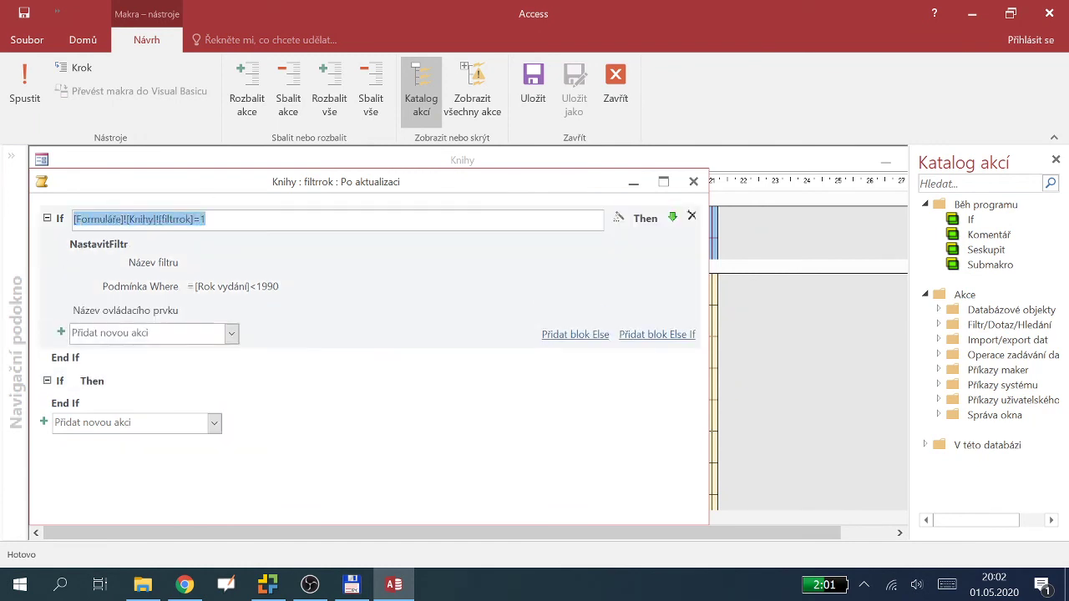
click(96, 389)
key(ctrl+v)
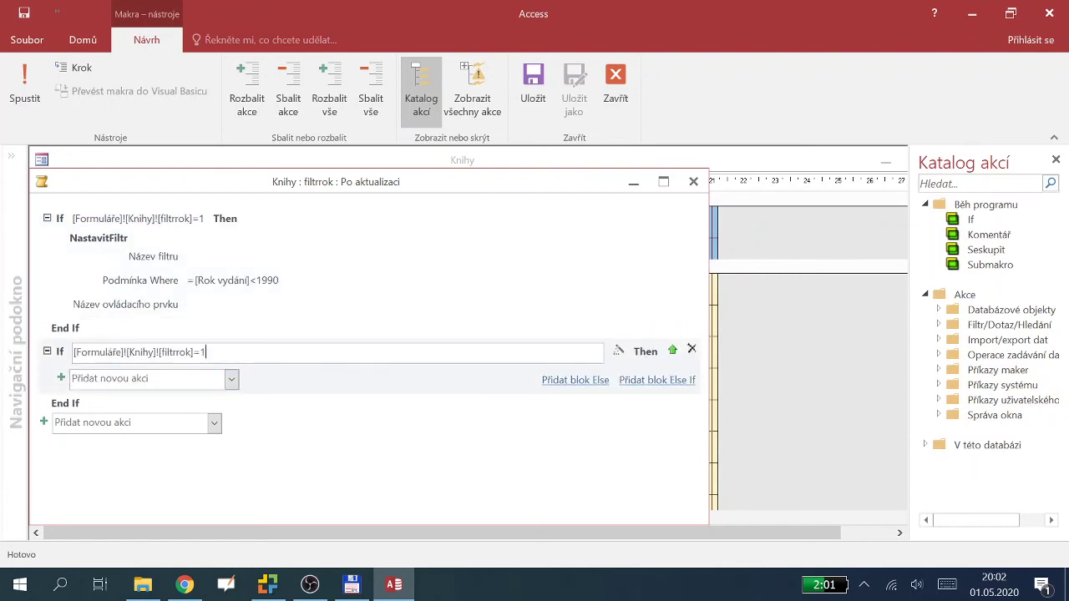
key(BackSpace)
text(2)
Add a NastavitFiltr action with the Where condition [Rok vydání]>1989 to the second If block, and close the macro with its changes saved
click(231, 379)
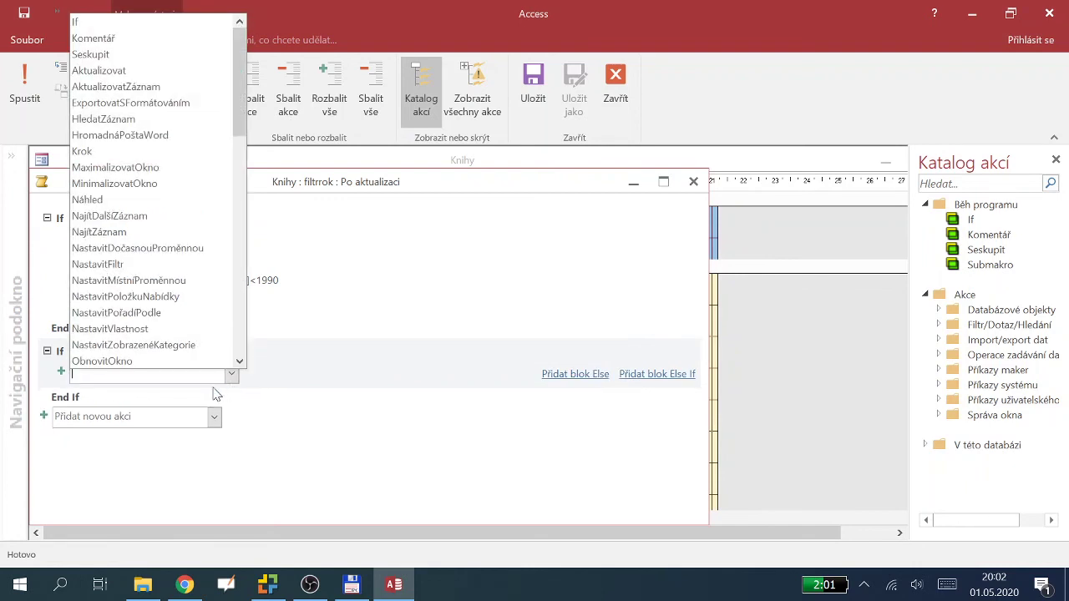
click(147, 264)
click(192, 413)
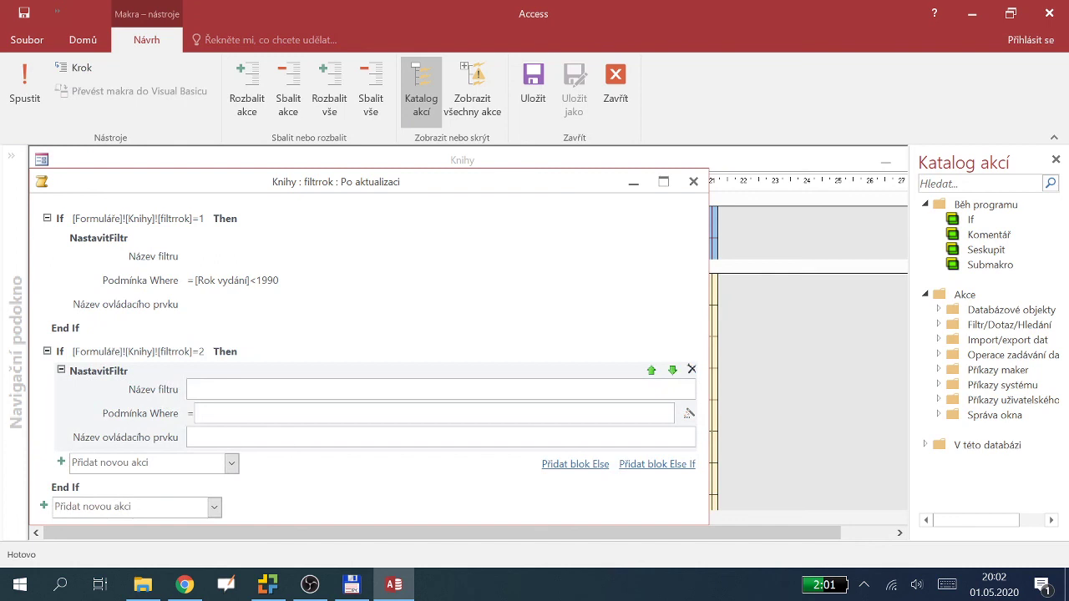
text(rok)
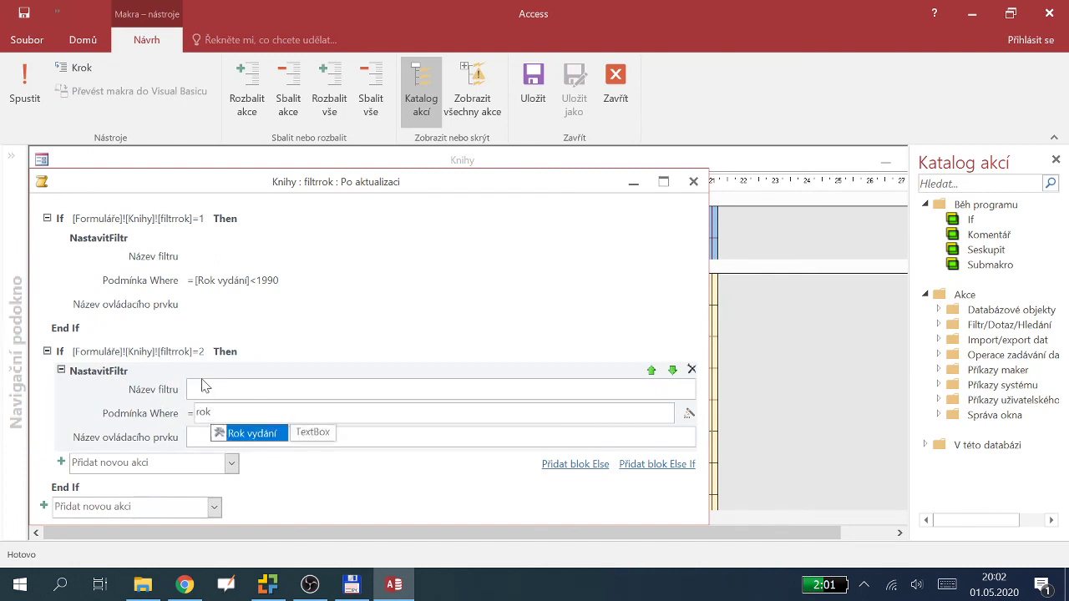
double_click(234, 434)
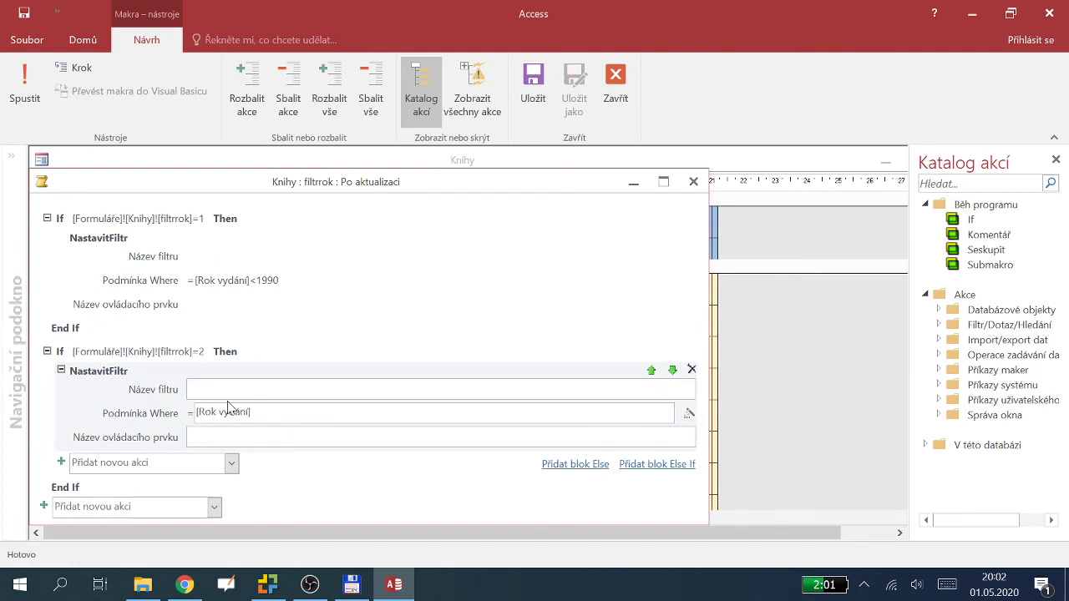
text(>1989)
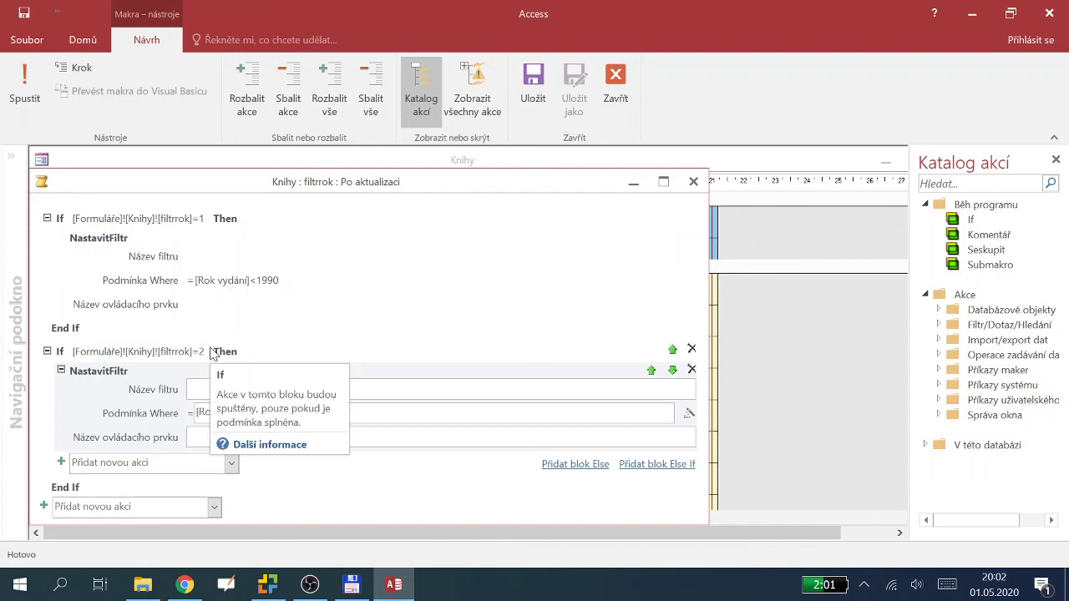
click(616, 87)
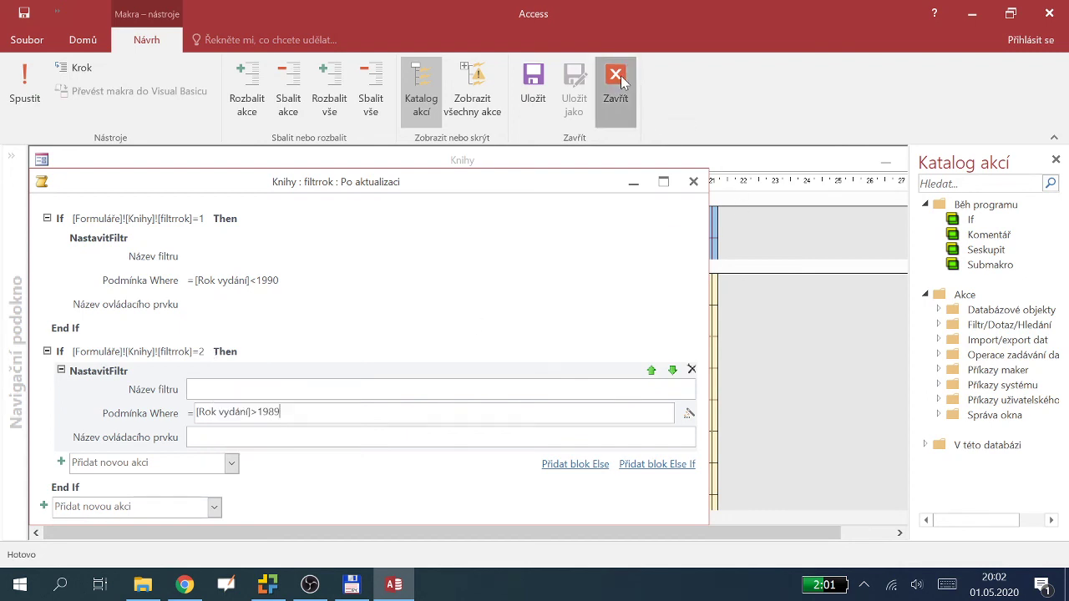
click(464, 340)
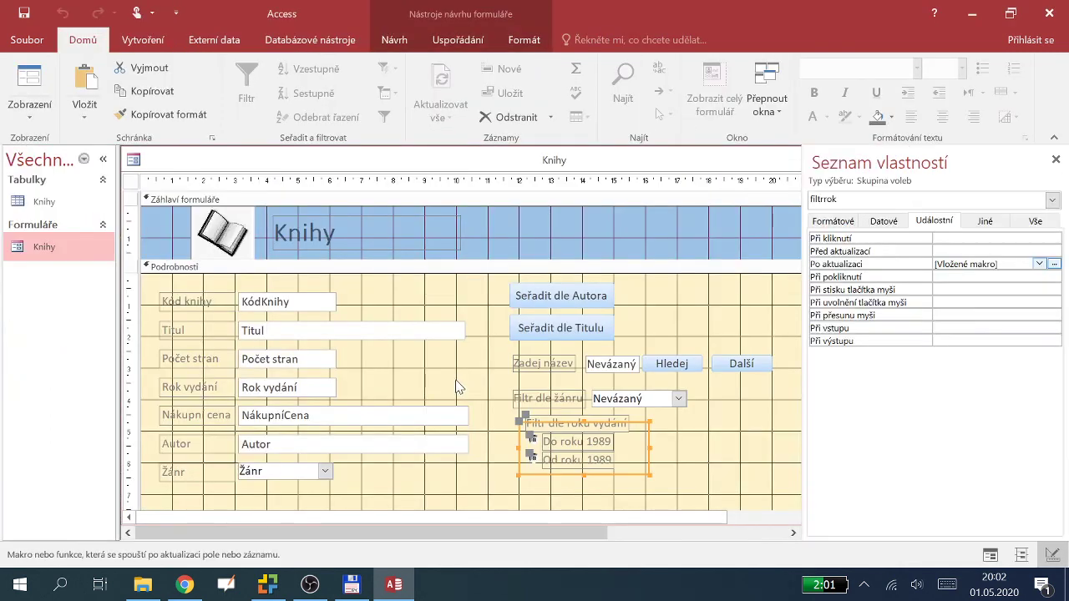
Show the Knihy form in Form view and test the year filter with Do roku 1989 and Od roku 1989, checking the listed books
click(30, 112)
click(53, 138)
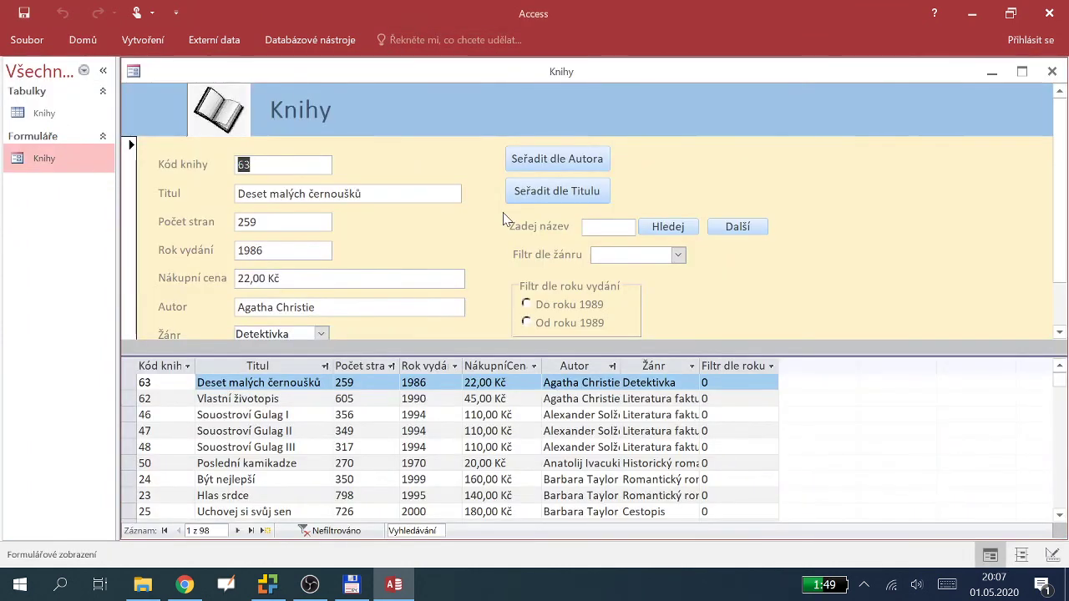
click(528, 305)
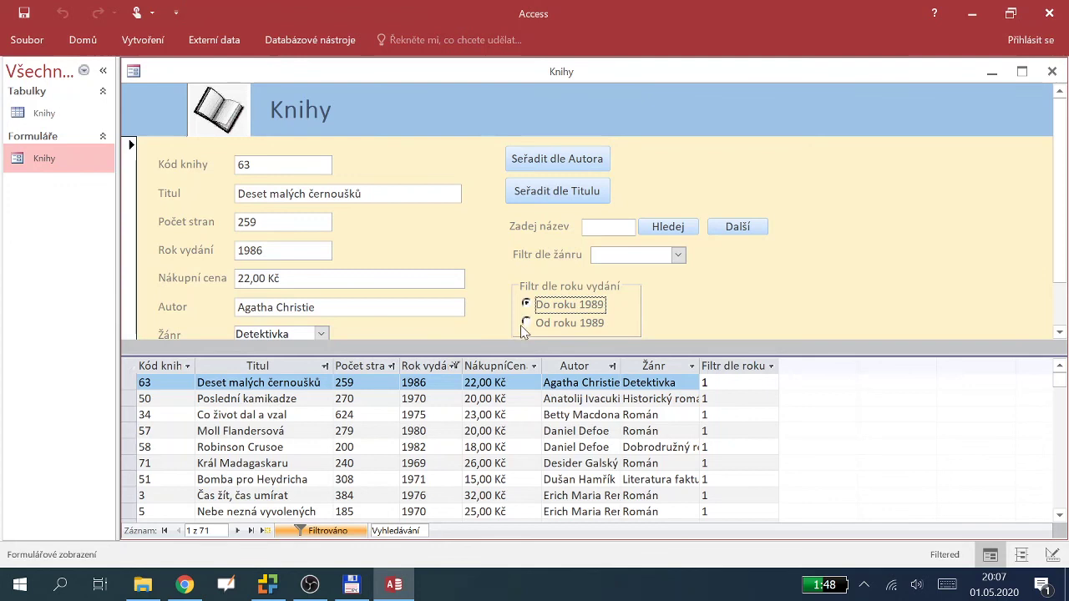
scroll(435, 437, down, 9)
scroll(435, 438, up, 3)
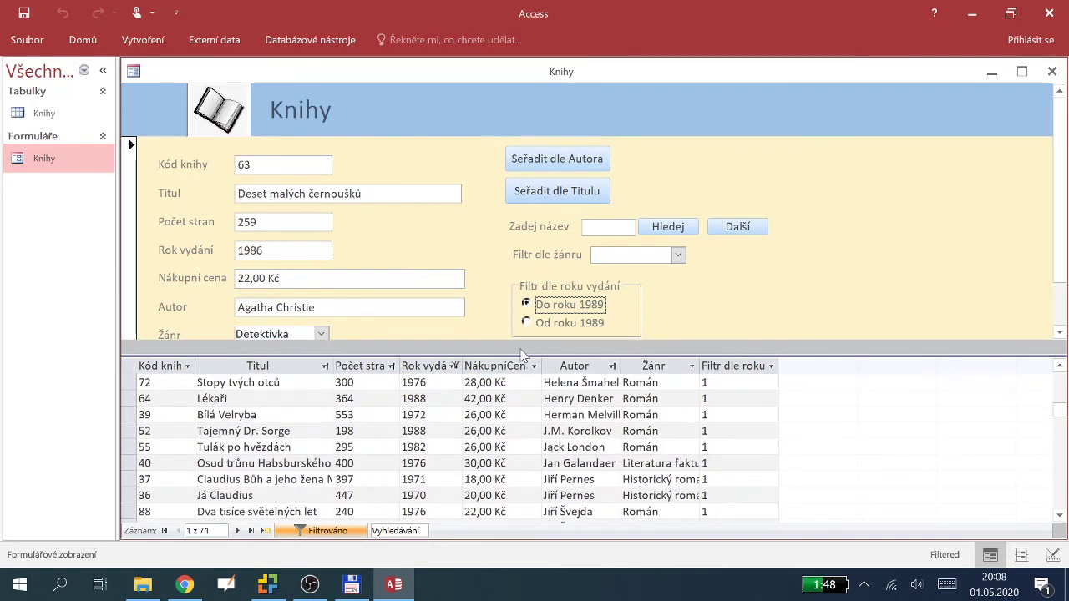
click(528, 323)
scroll(458, 446, down, 2)
scroll(457, 447, up, 5)
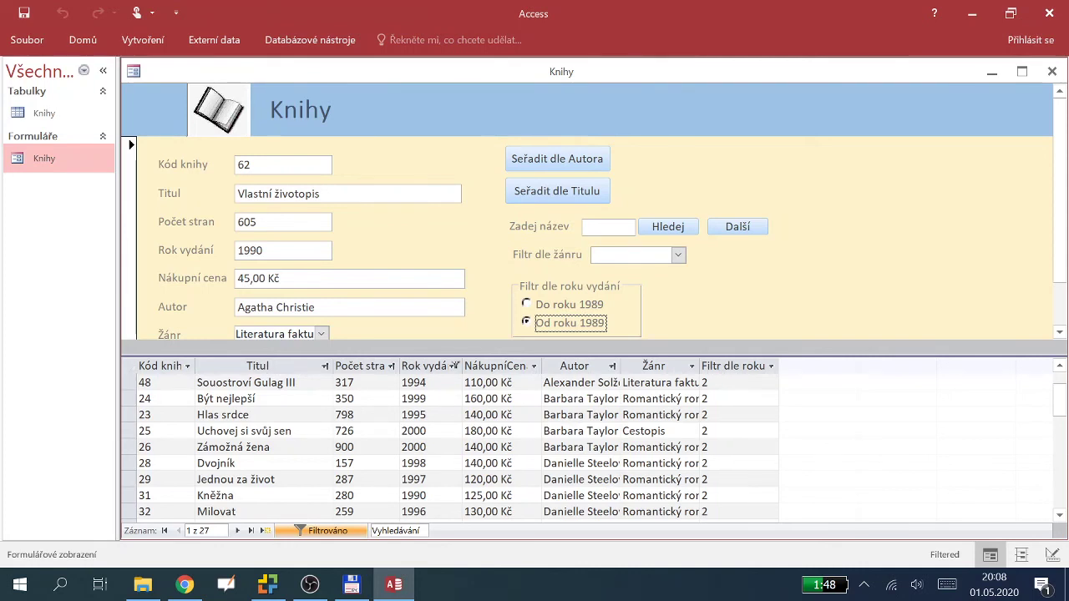
Hide the Filtr dle roku column in the form's datasheet and return the form to Design view
right_click(729, 365)
click(779, 252)
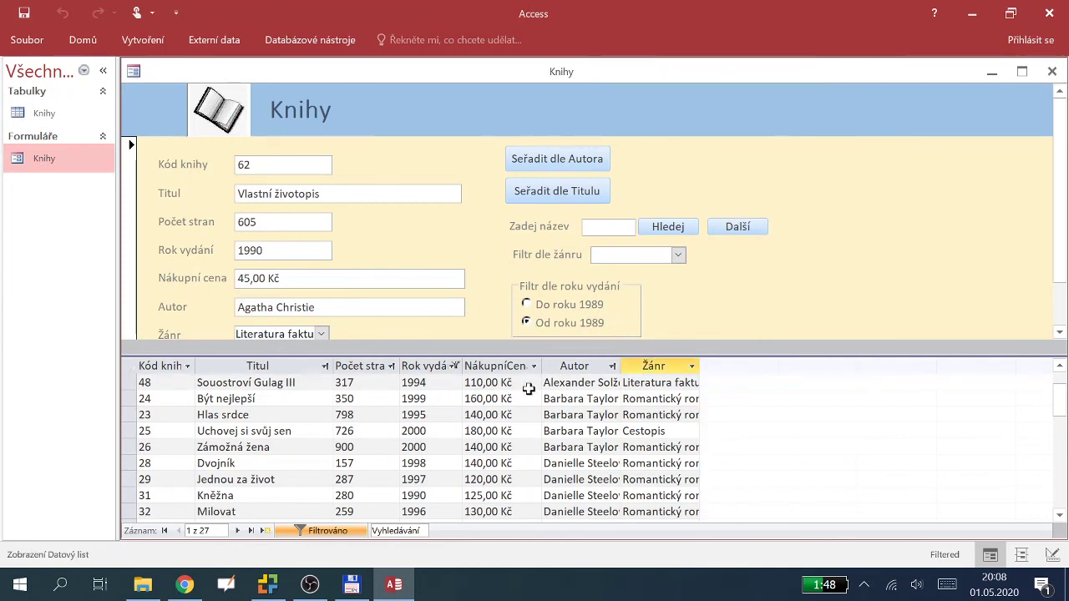
click(83, 40)
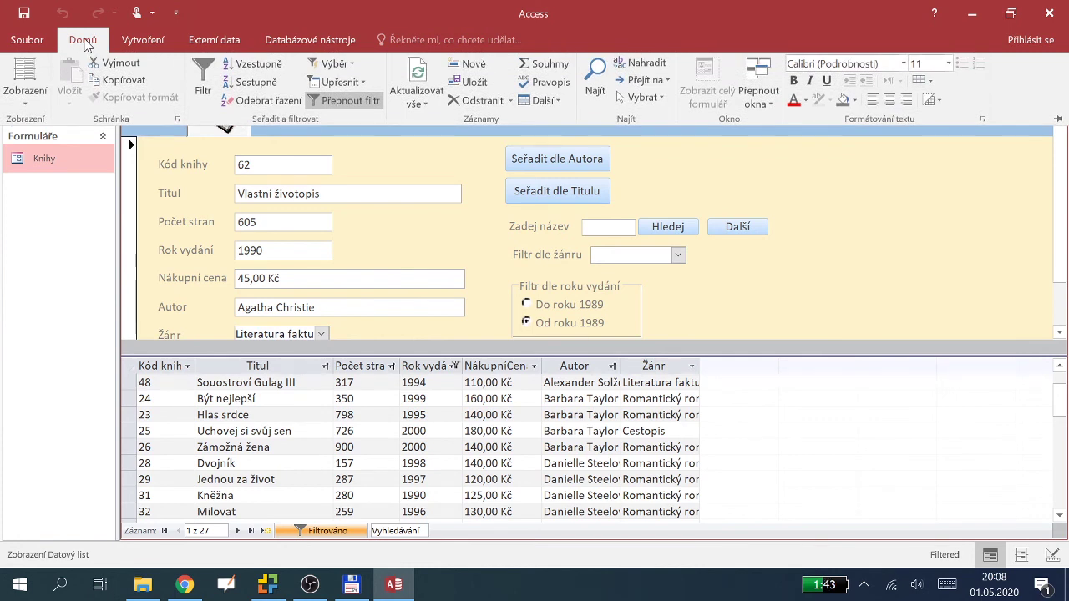
click(25, 96)
click(104, 207)
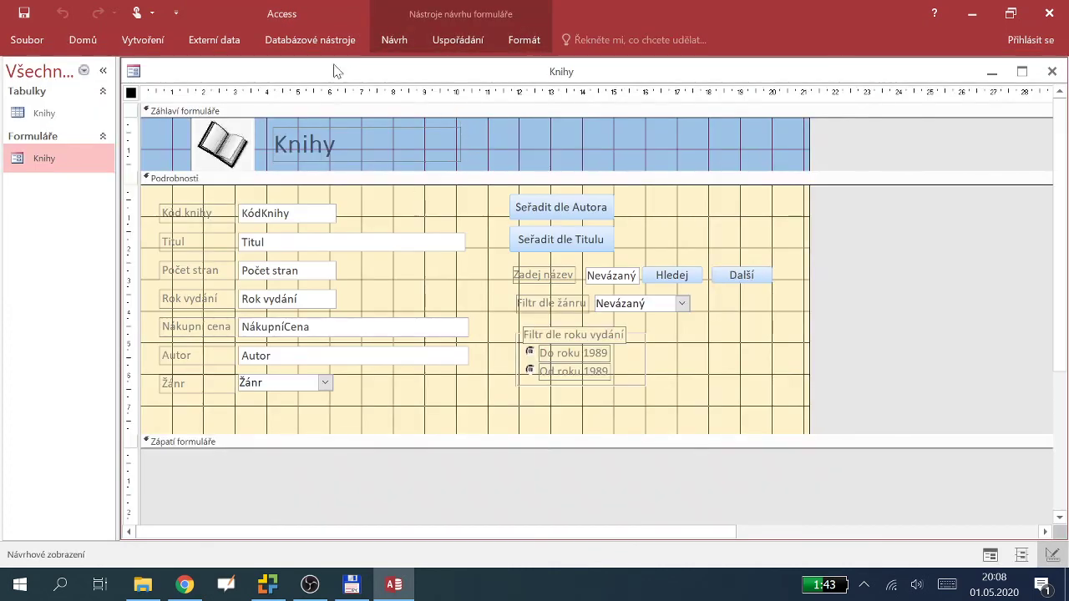
Place a command button beside the Filtr dle roku vydání option group without using the button wizard
click(394, 42)
click(265, 83)
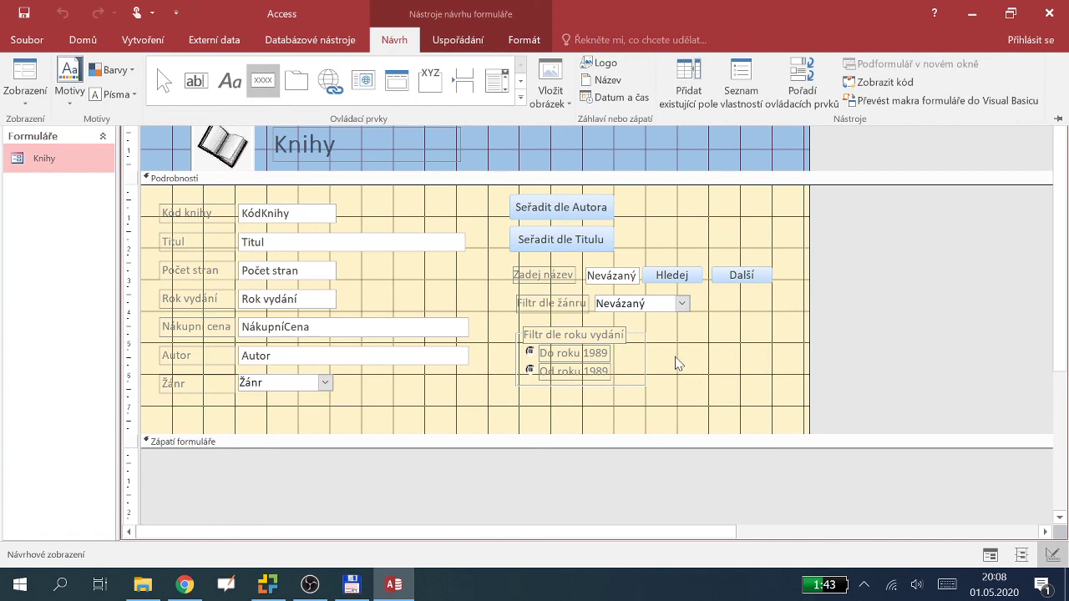
click(677, 340)
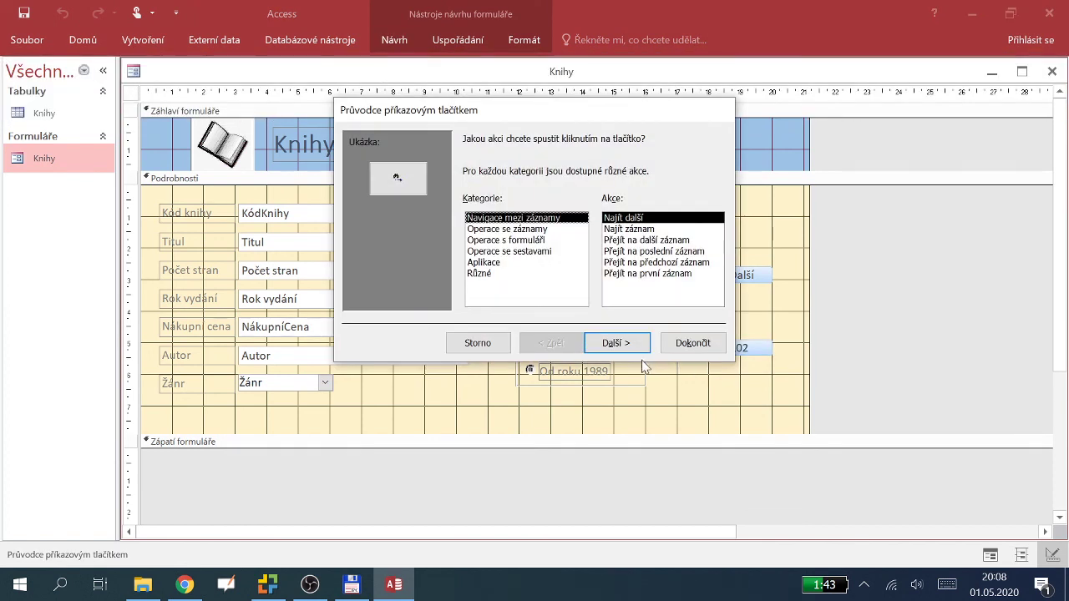
click(484, 343)
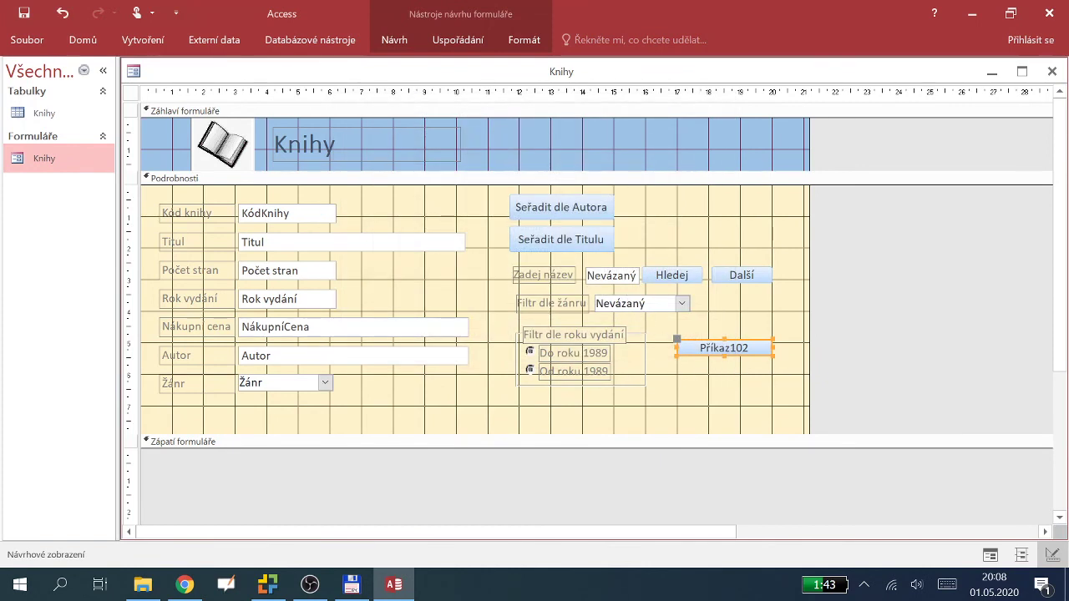
Change the new command button's caption to Zruš filtr
key(F2)
key(BackSpace)
key(BackSpace)
key(BackSpace)
key(BackSpace)
key(BackSpace)
key(BackSpace)
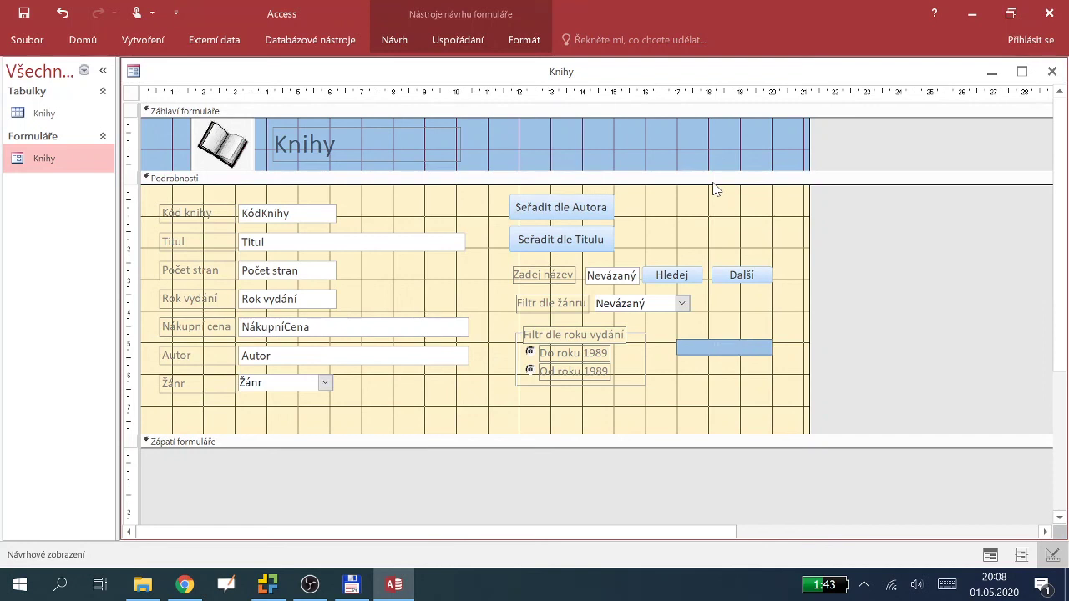
text(Zruš filtr)
Create a macro for the Zruš filtr button's Při kliknutí event
right_click(739, 347)
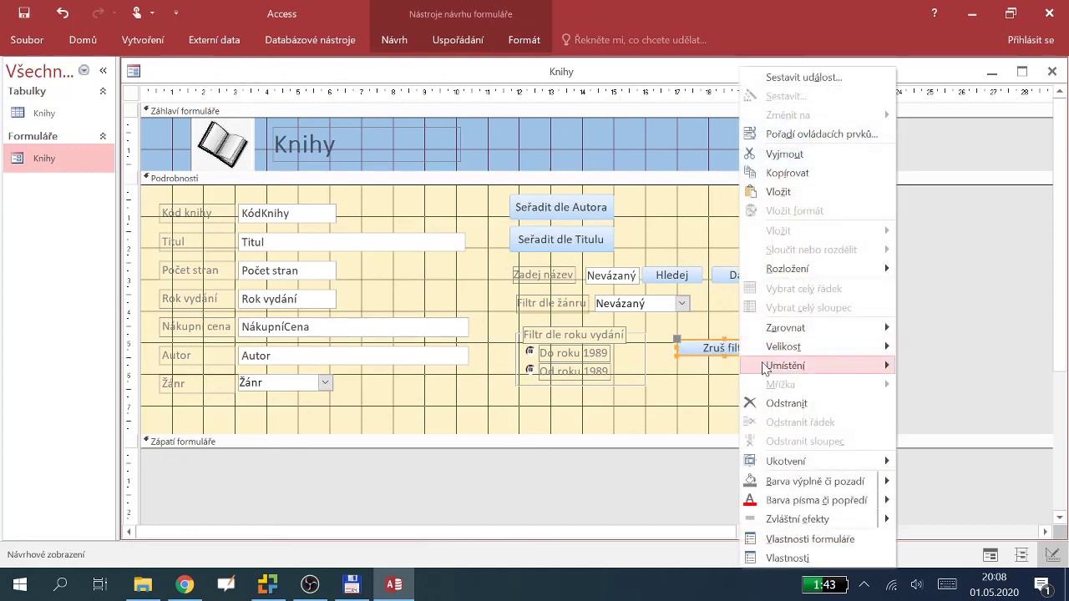
click(787, 558)
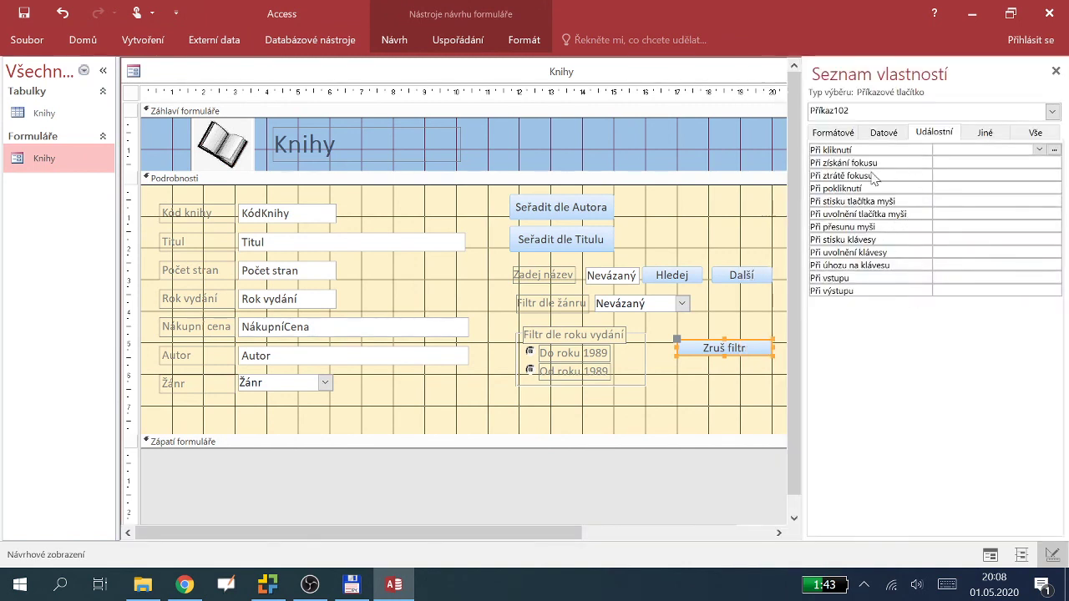
click(856, 152)
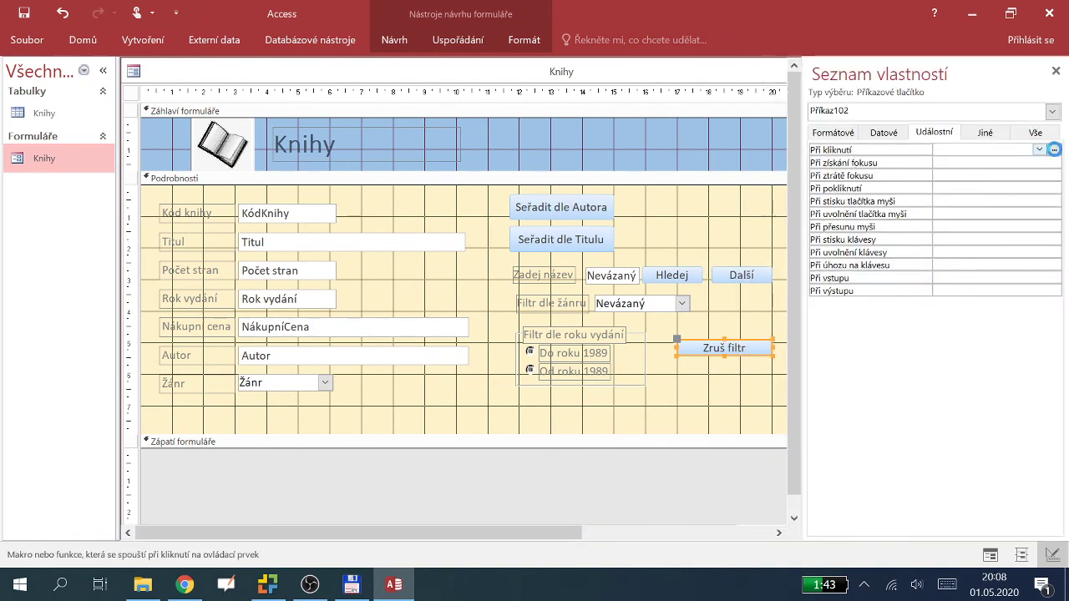
click(1054, 149)
click(501, 328)
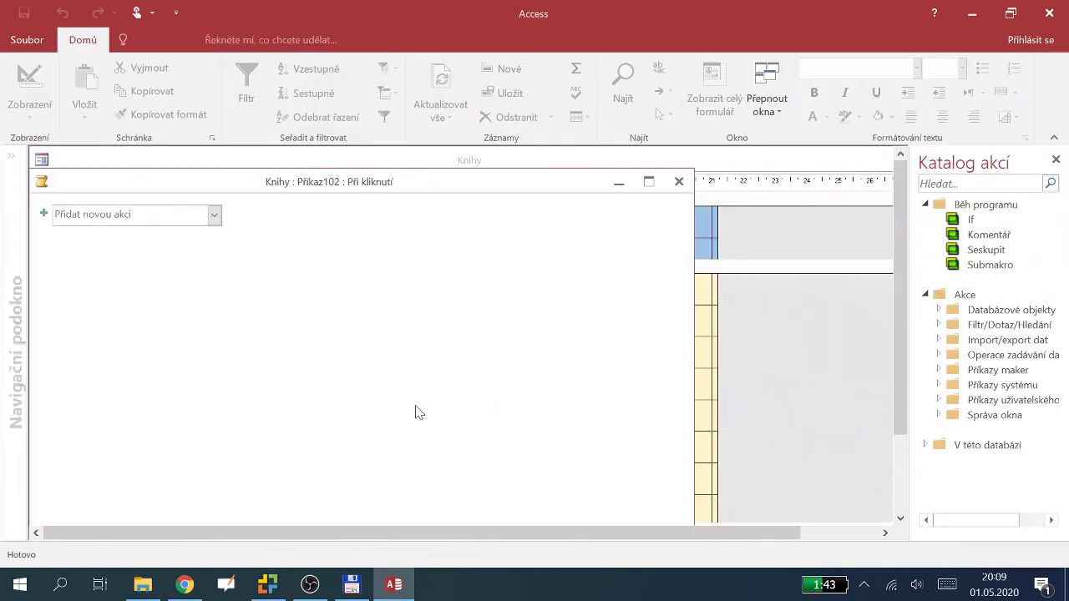
Add the ZobrazitVšechnyZáznamy action to the button's macro, then close the macro and save its changes
click(213, 214)
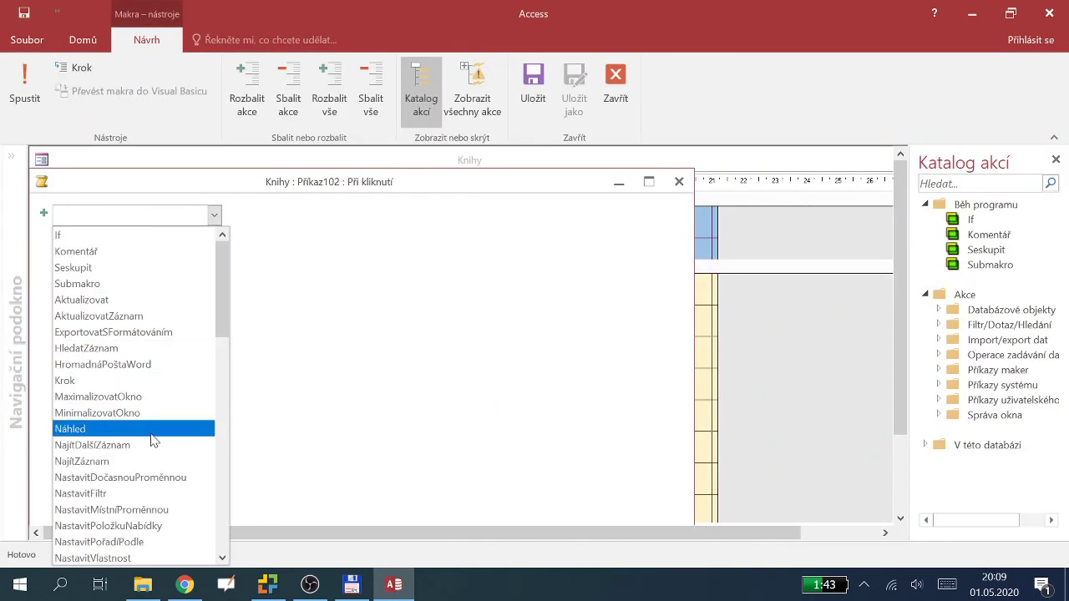
scroll(153, 441, down, 9)
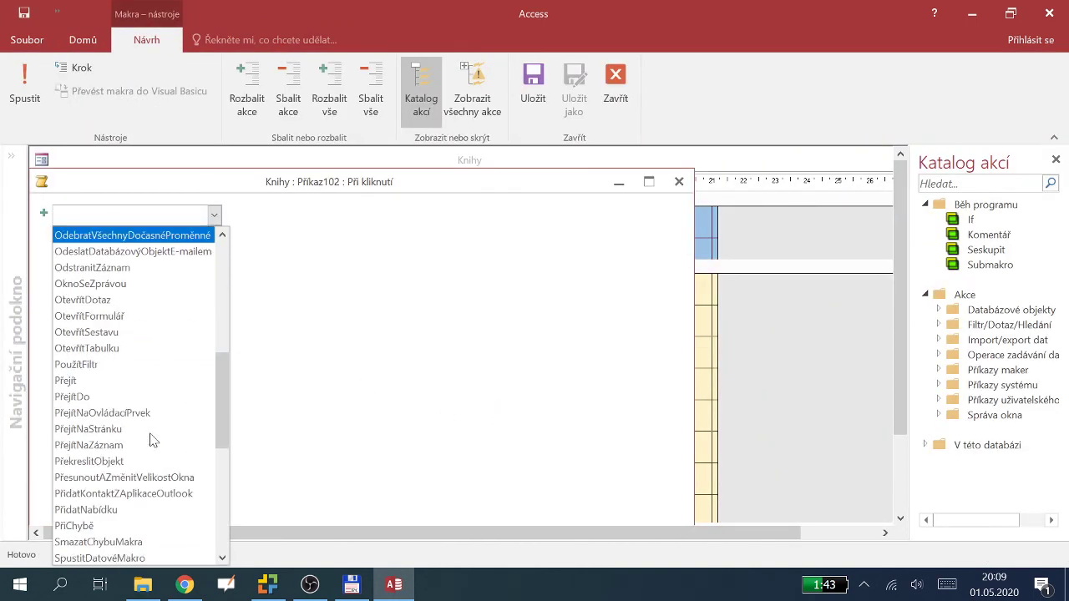
scroll(153, 441, down, 7)
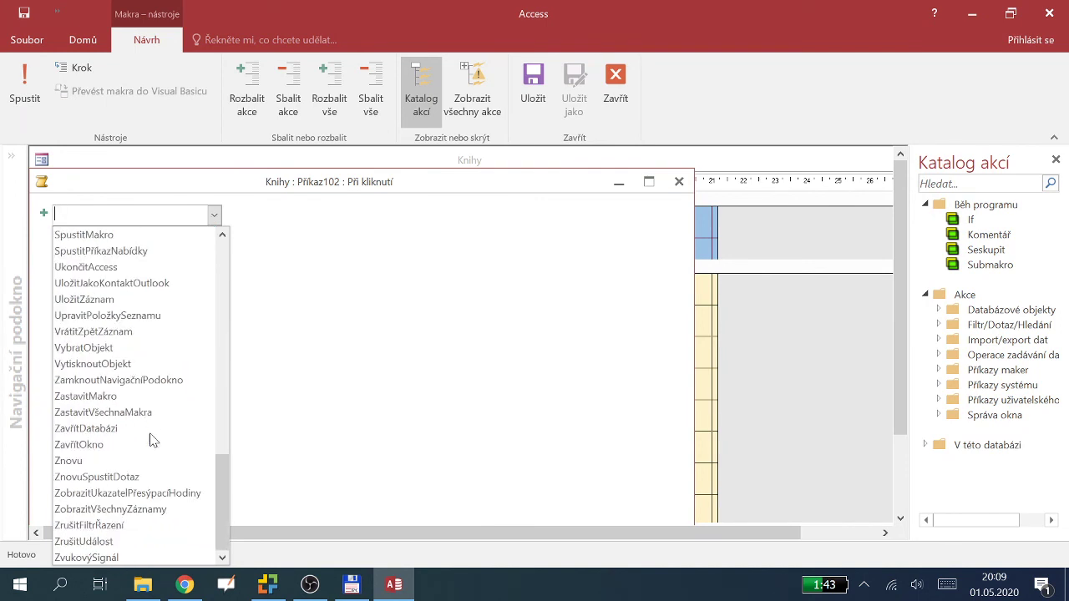
click(143, 508)
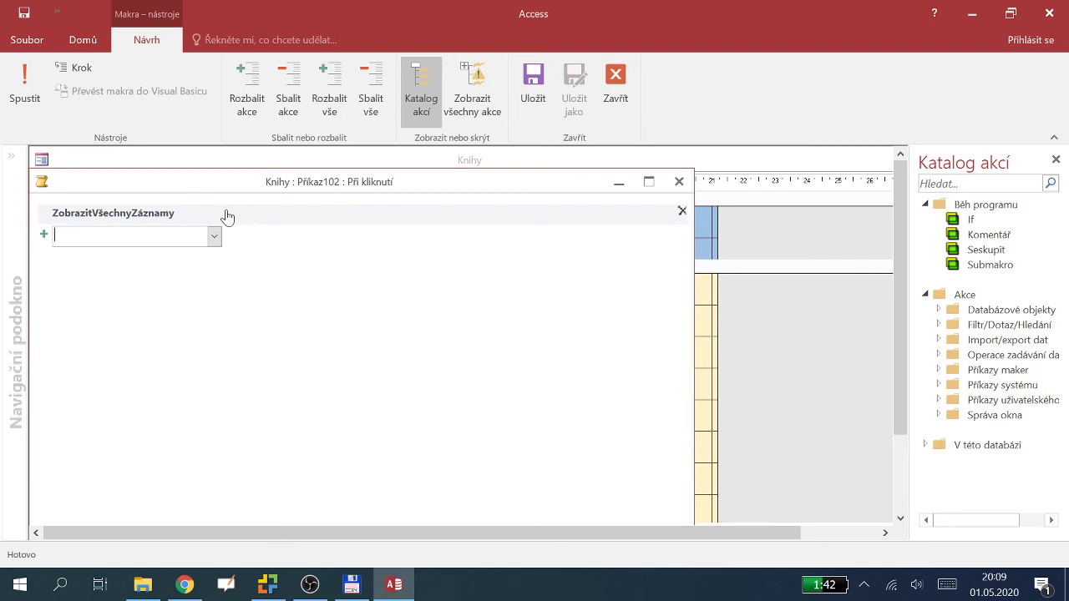
click(618, 88)
click(464, 340)
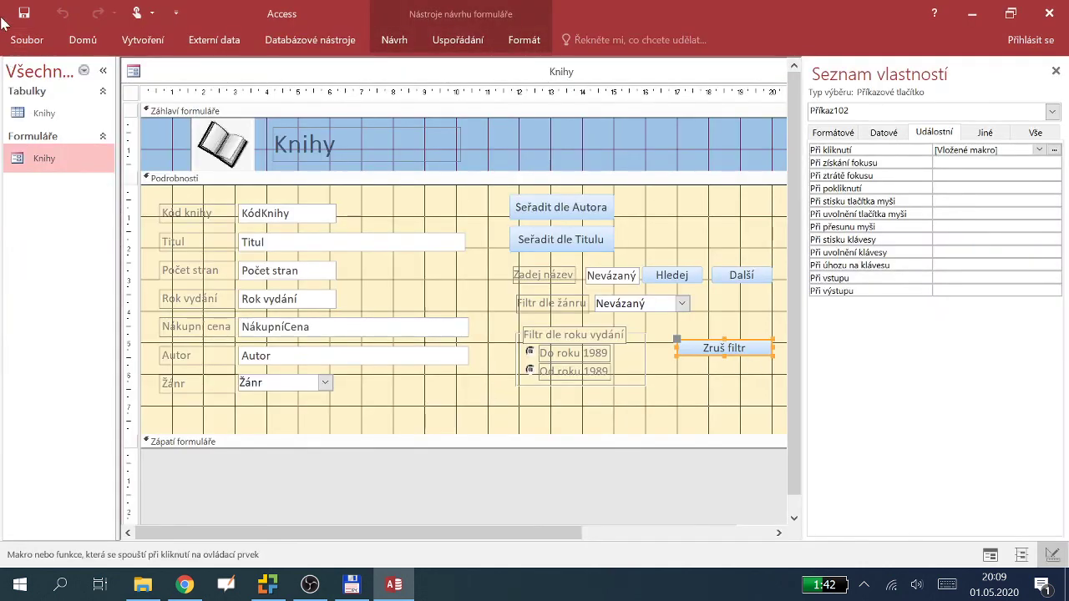
Switch the Knihy form to Form view, filter by Do roku 1989 and clear that filter with the Zruš filtr button
click(88, 43)
click(31, 103)
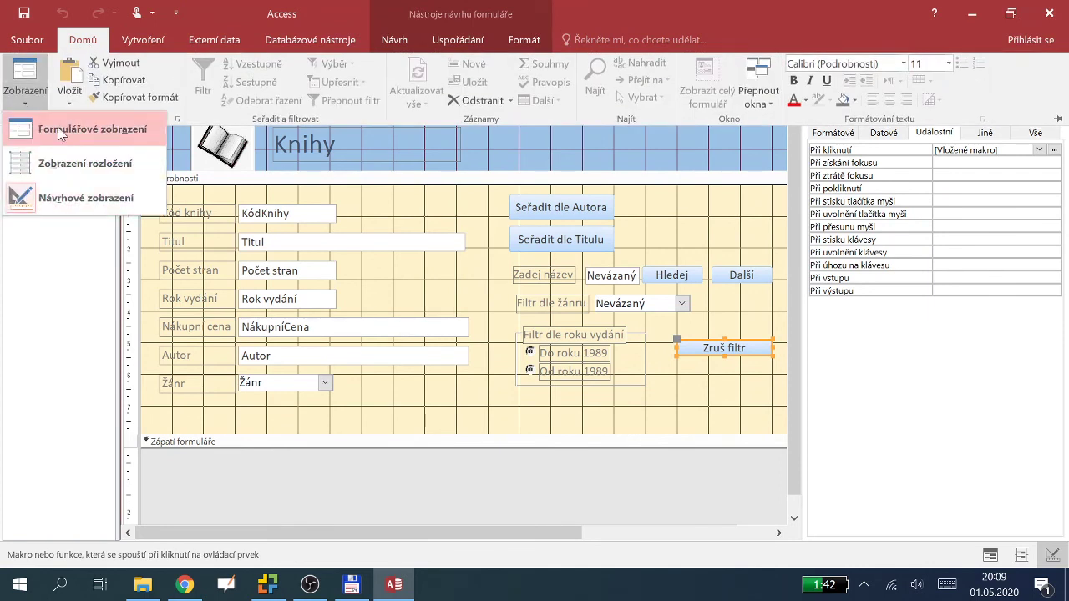
click(61, 132)
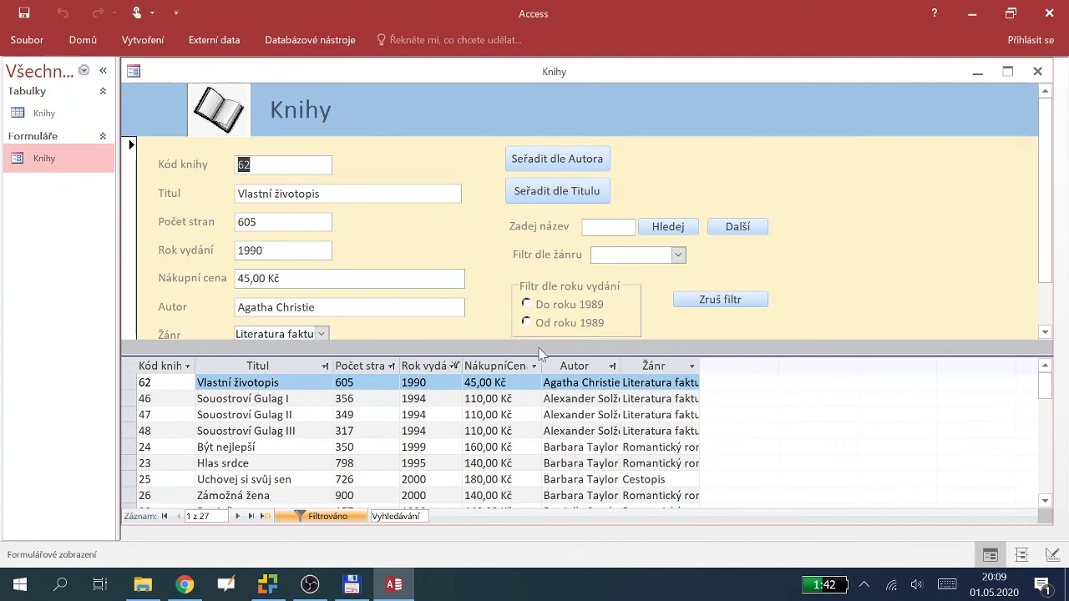
click(527, 306)
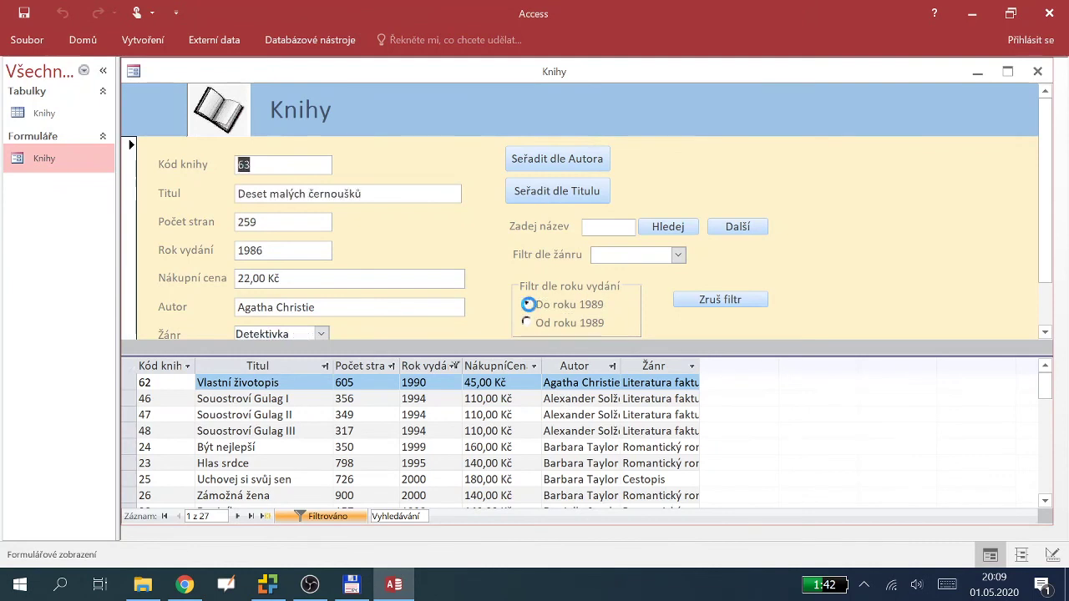
click(695, 301)
scroll(448, 418, down, 9)
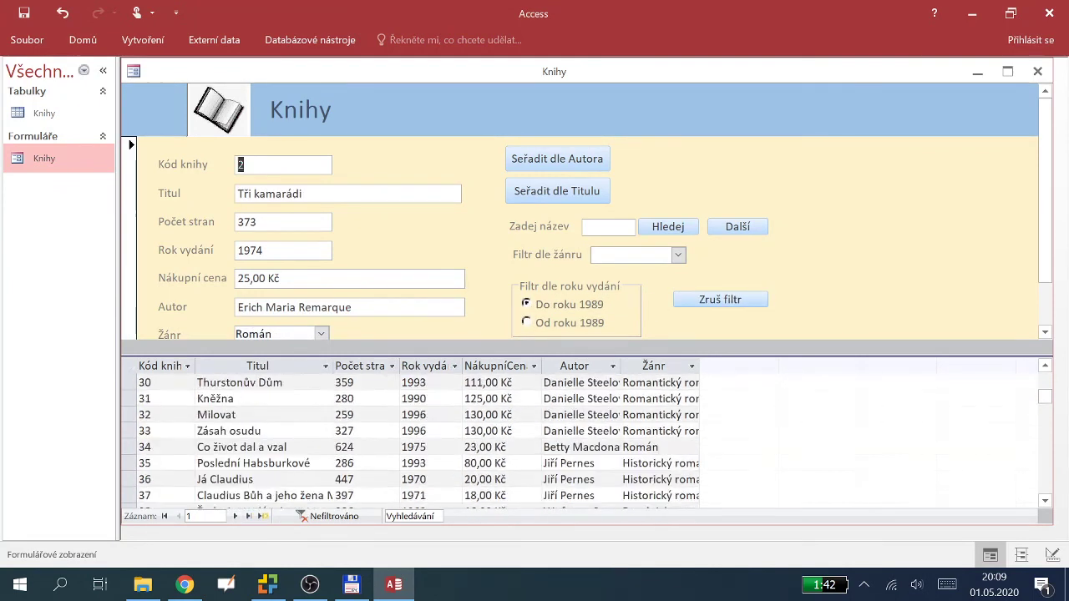
Filter the books by the genre Román, look through the records, and clear the filter with the Zruš filtr button
click(678, 255)
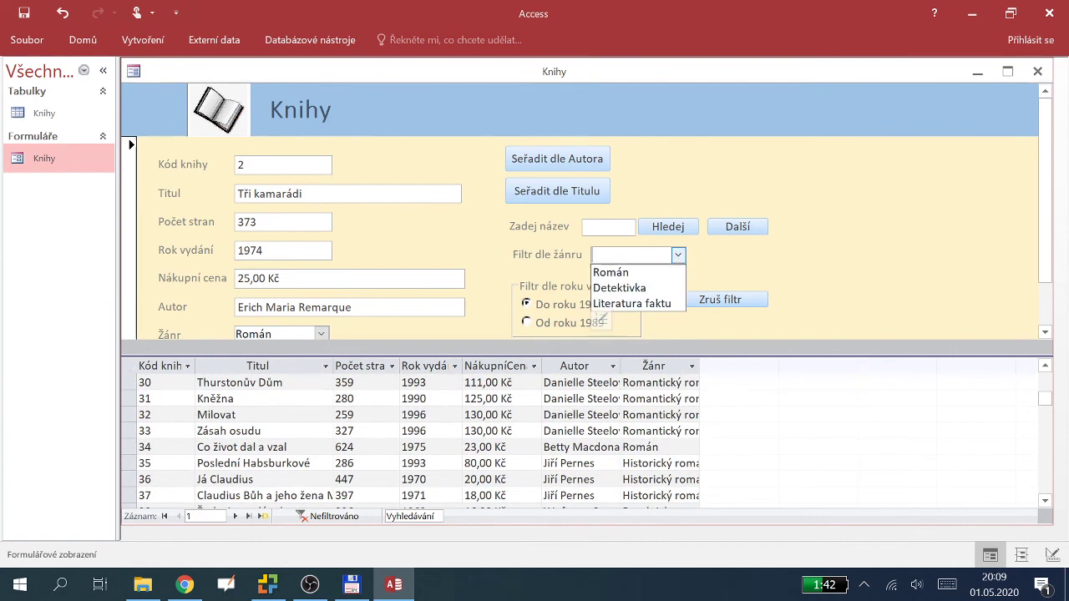
click(622, 269)
scroll(418, 439, down, 6)
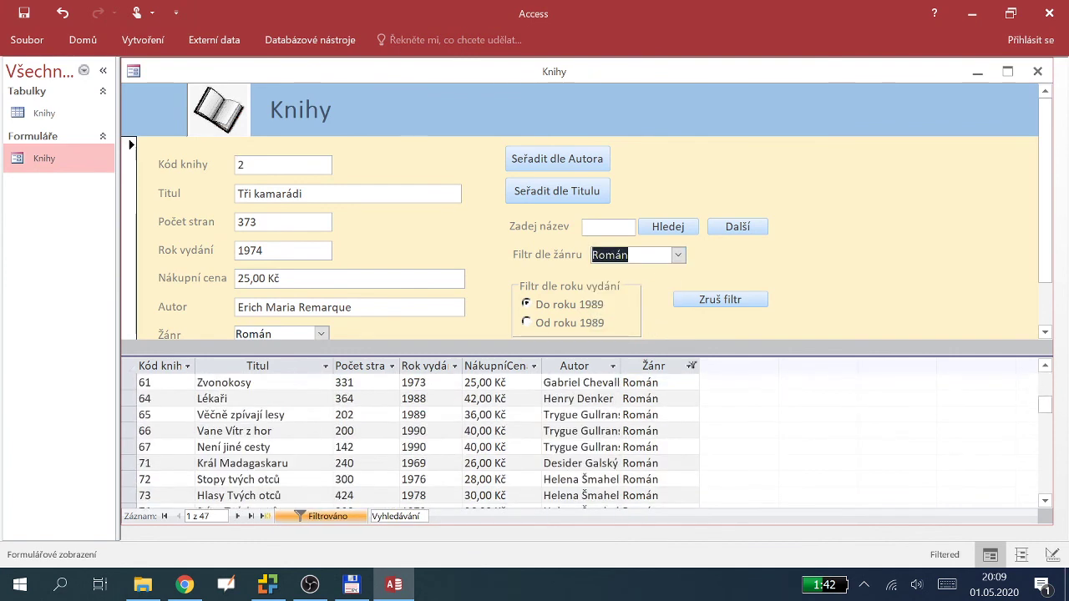
scroll(649, 418, up, 4)
click(720, 299)
scroll(417, 438, down, 5)
scroll(417, 439, down, 3)
scroll(418, 438, up, 8)
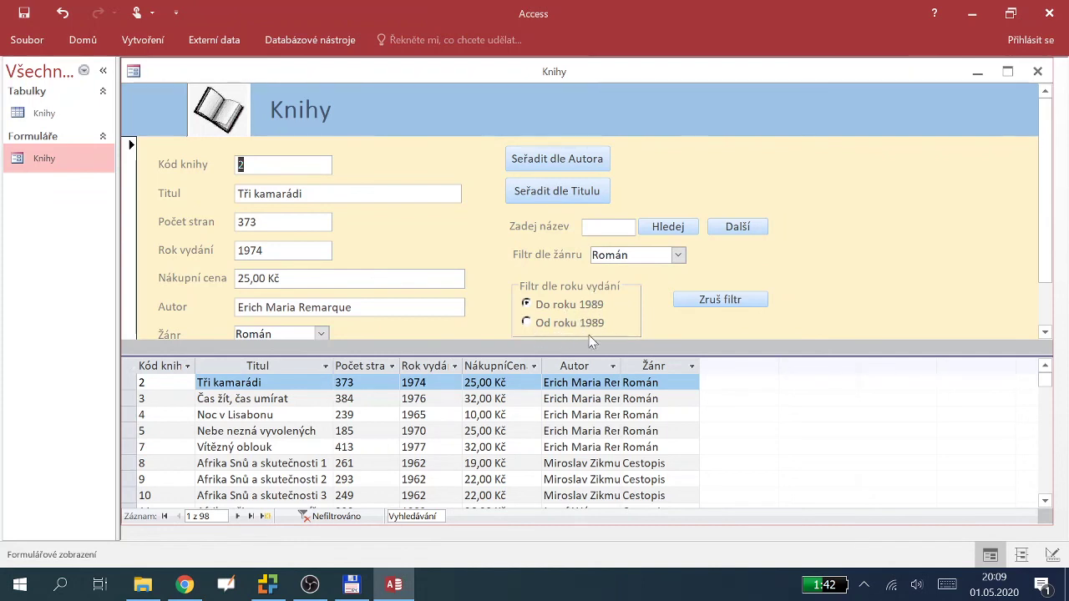
click(678, 255)
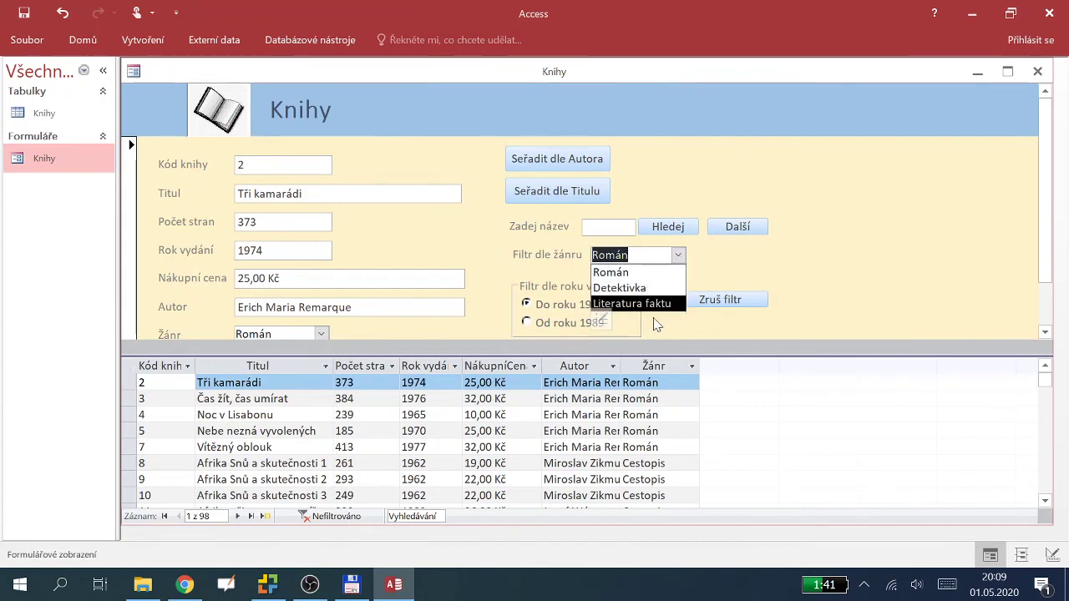
click(763, 274)
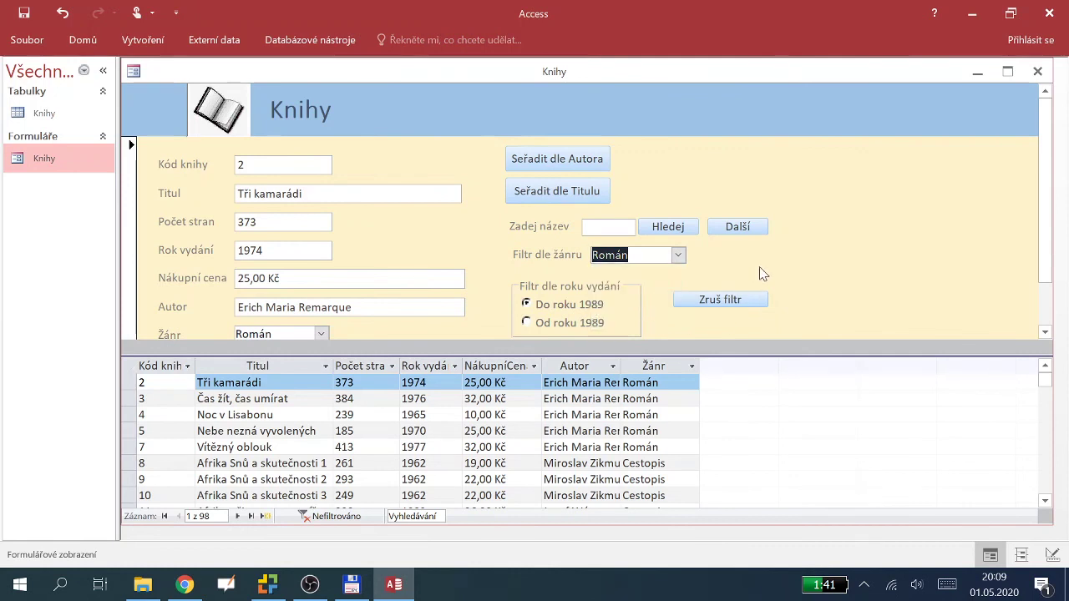